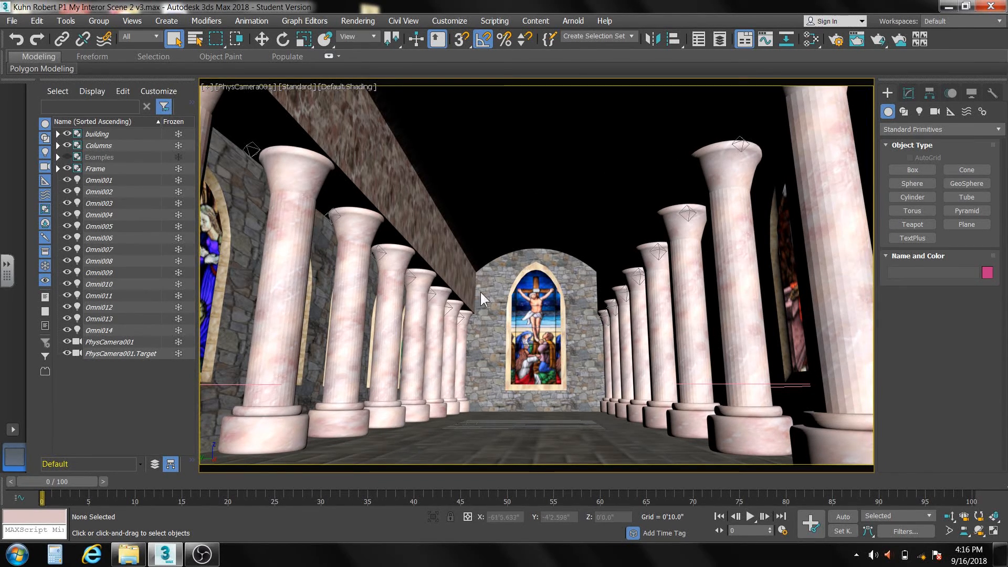
- Render the PhysCamera001 view to check the church interior, then close the rendered frame
{"action": "left_click", "coordinate": [877, 41]}
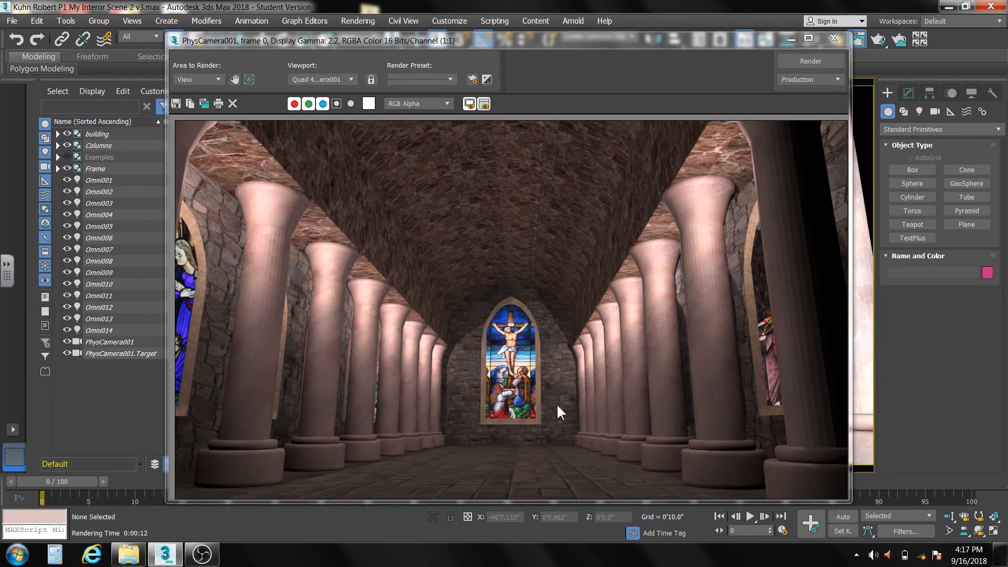
{"action": "left_click", "coordinate": [833, 38]}
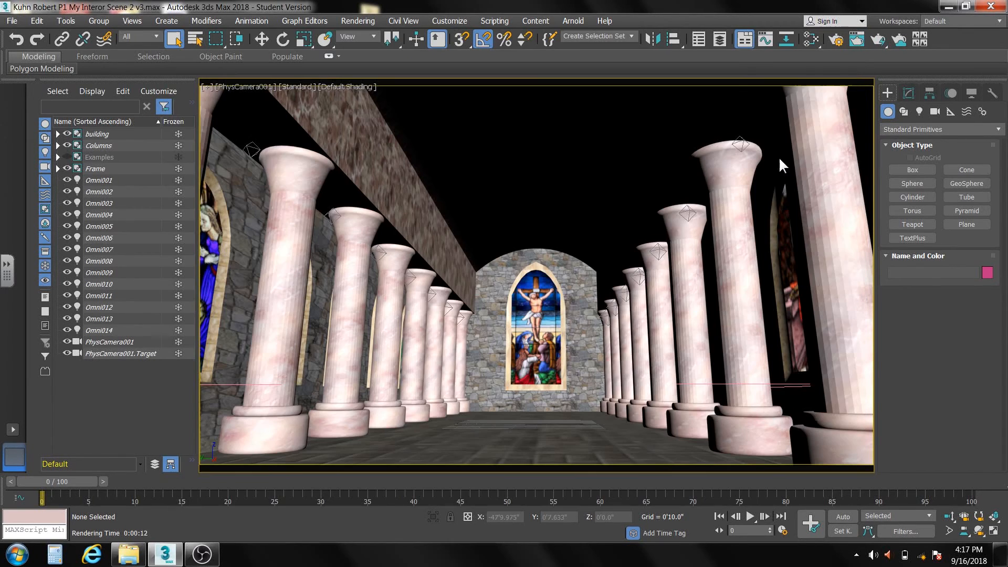
- Switch to the file explorer, open the Colored Models folder inside 3d Models, and arrange its window so the 3ds Max viewport stays reachable
{"action": "left_click", "coordinate": [129, 554]}
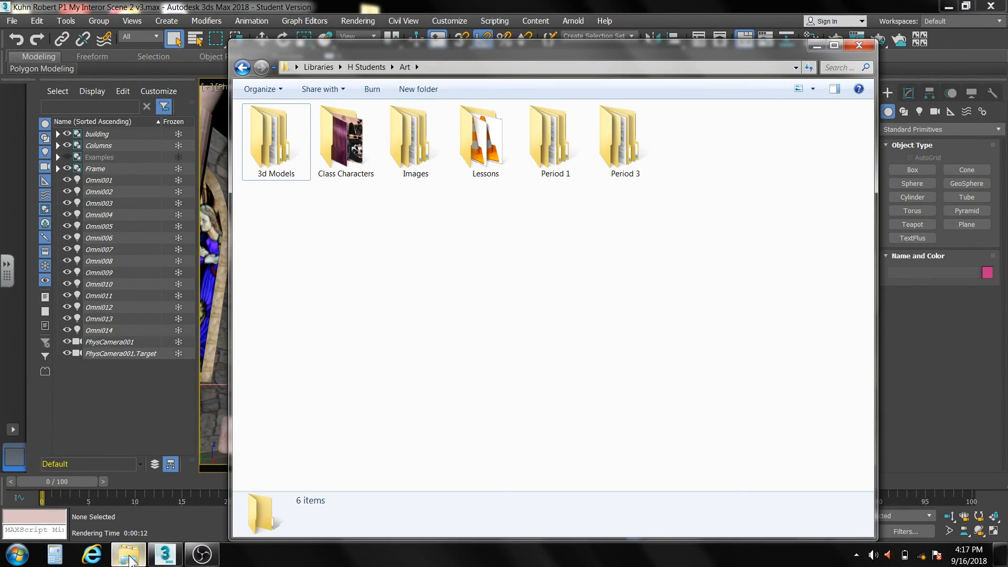
{"action": "double_click", "coordinate": [276, 147]}
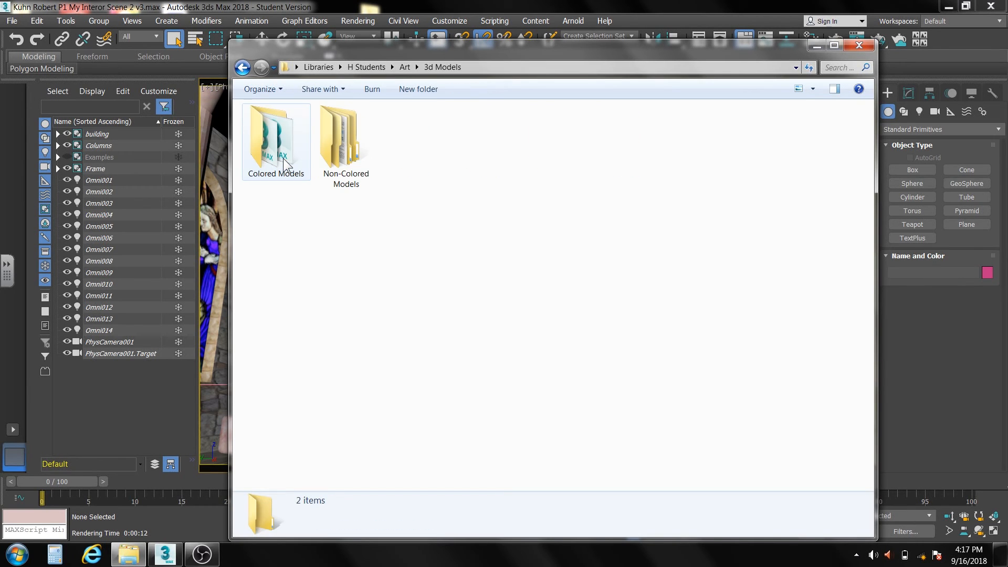
{"action": "double_click", "coordinate": [277, 147]}
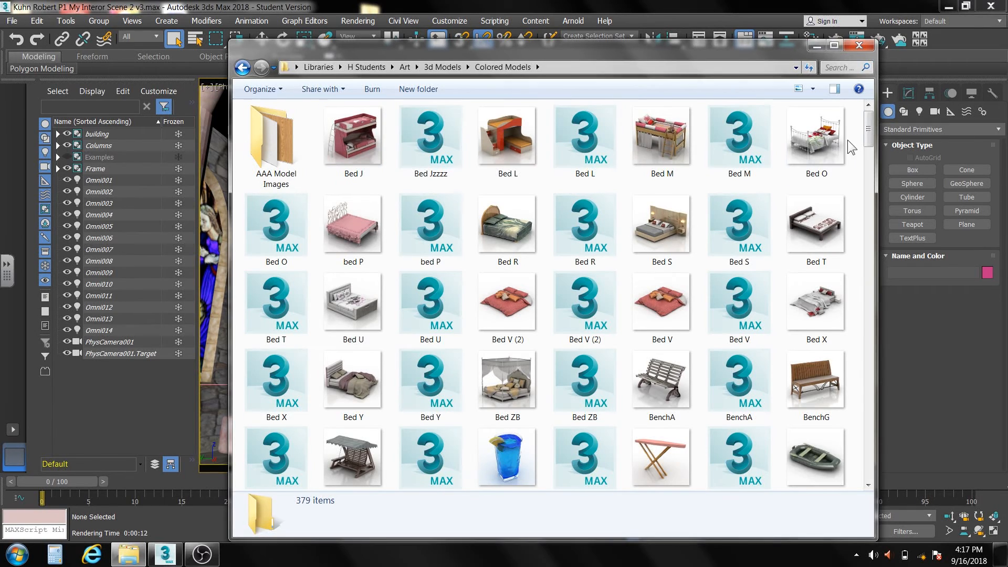
{"action": "left_click_drag", "start_coordinate": [868, 130], "coordinate": [868, 131]}
{"action": "left_click_drag", "start_coordinate": [875, 366], "coordinate": [881, 366]}
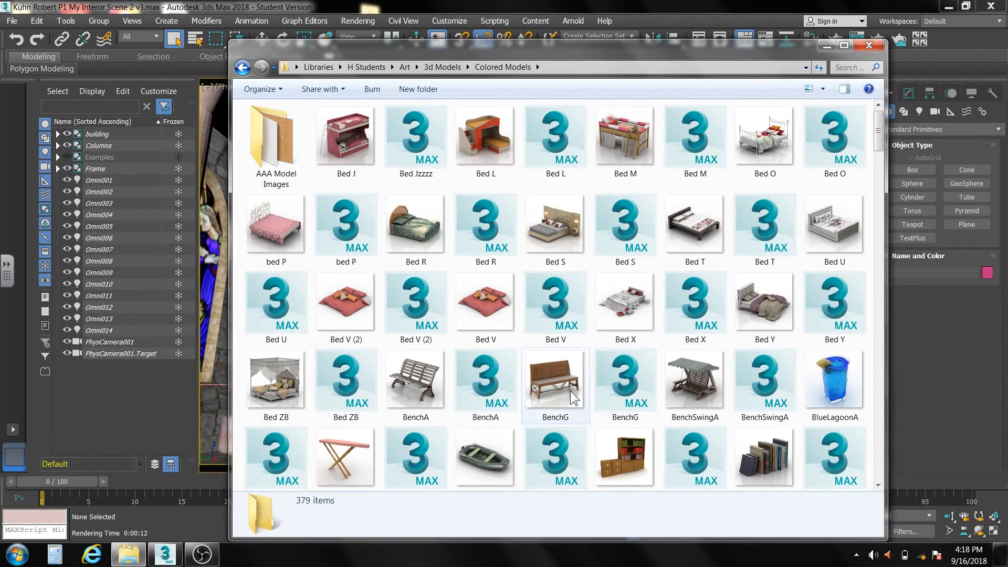
{"action": "left_click_drag", "start_coordinate": [503, 58], "coordinate": [655, 46]}
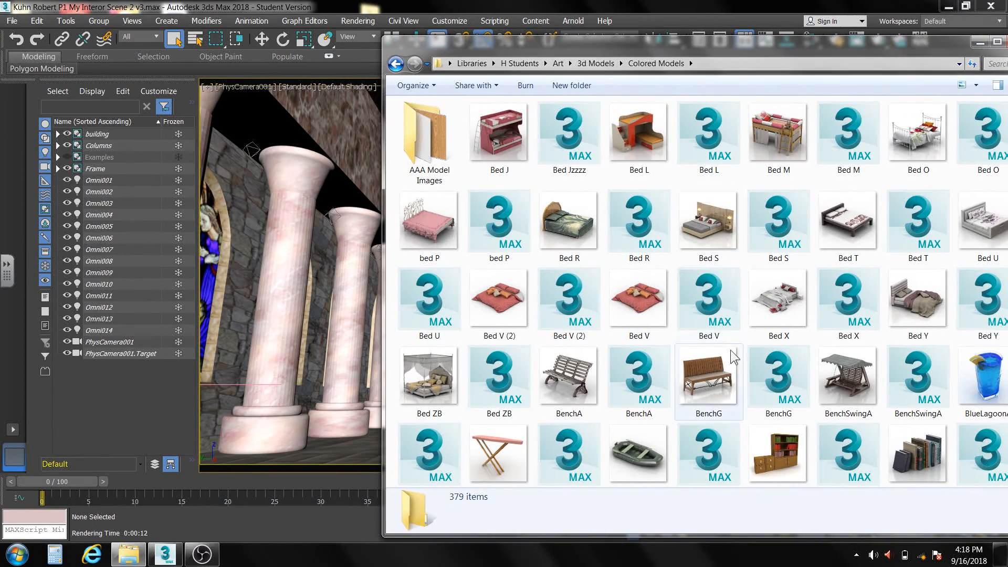
- Merge the BenchG scene file into the church scene and place the bench on the floor near the columns
{"action": "left_click_drag", "start_coordinate": [767, 372], "coordinate": [326, 448]}
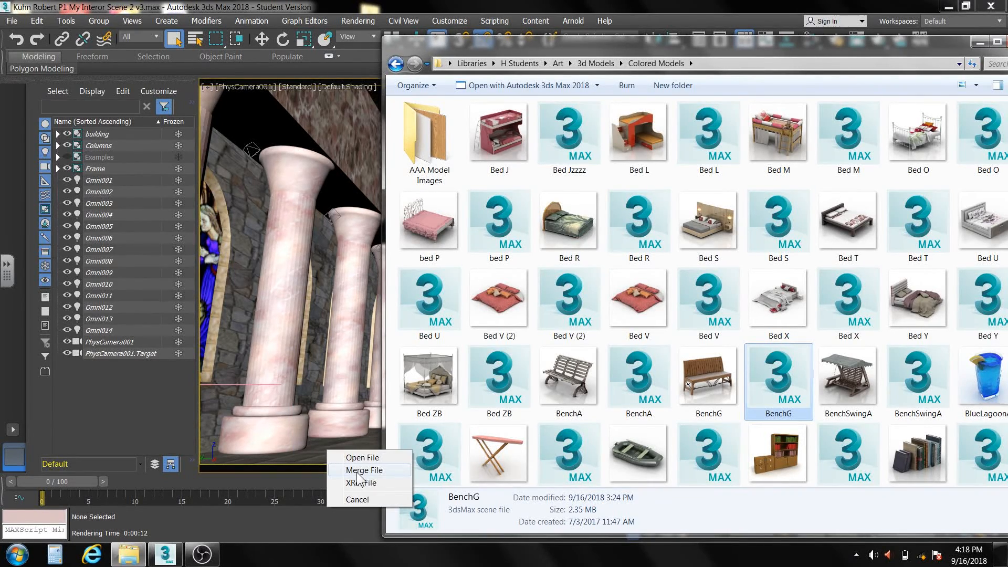
{"action": "left_click", "coordinate": [362, 470]}
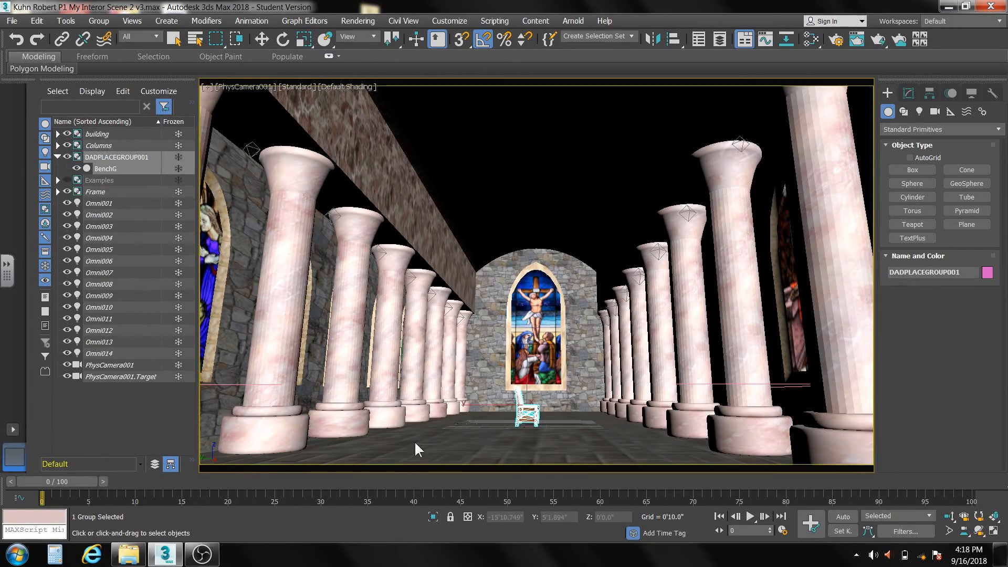
{"action": "left_click", "coordinate": [433, 435]}
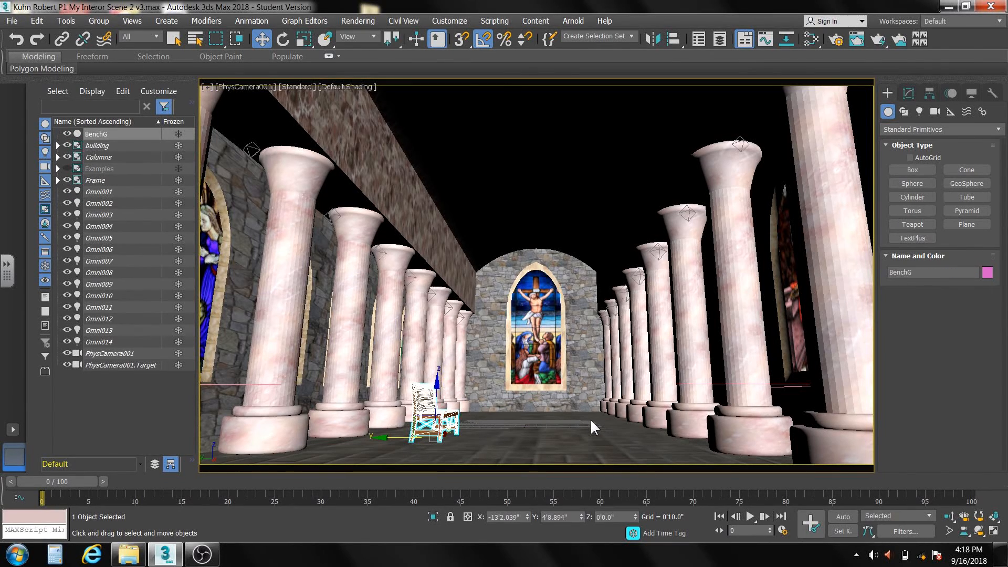
- Hide the roof within the building group and switch the viewport to the Top view
{"action": "left_click", "coordinate": [58, 146]}
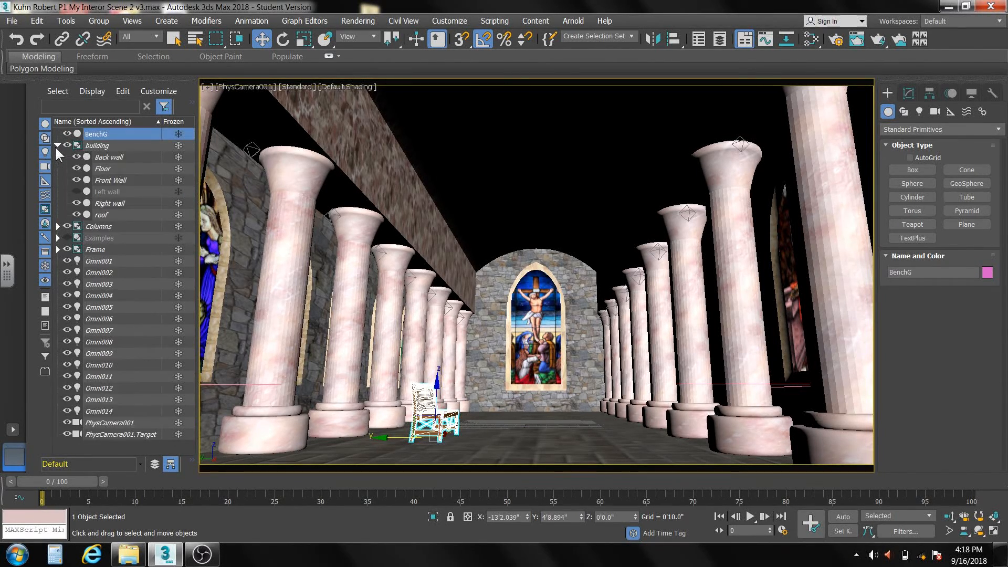
{"action": "left_click", "coordinate": [76, 214]}
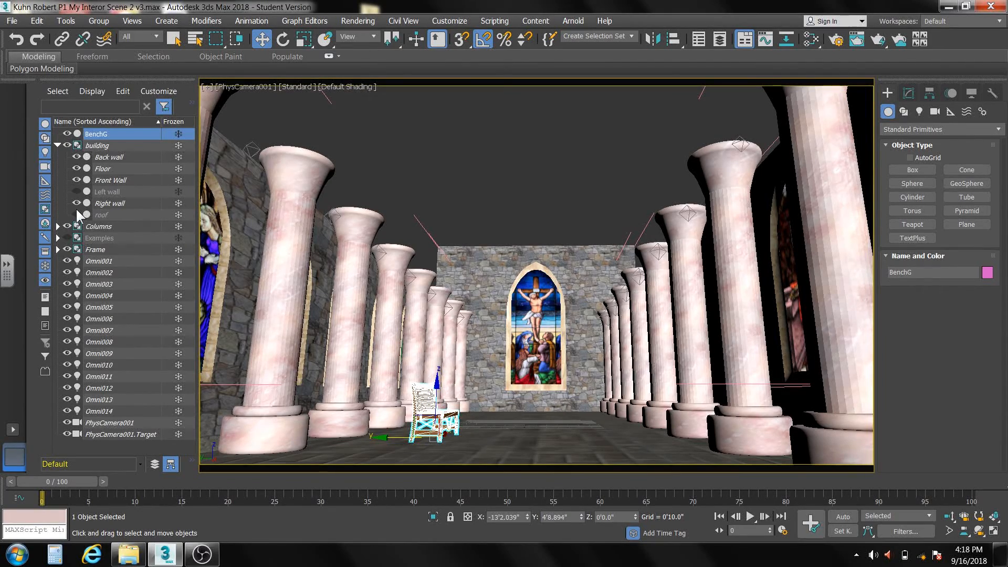
{"action": "key", "text": "t"}
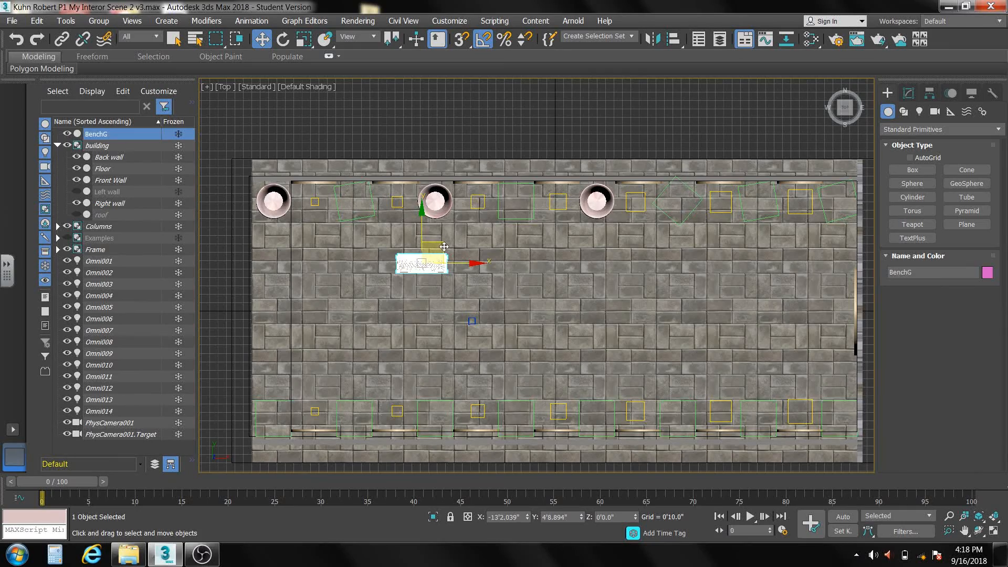
- Move the bench to about X -24'8", Y -6'3" and rotate it 90 degrees about Z
{"action": "left_click_drag", "start_coordinate": [442, 250], "coordinate": [324, 357]}
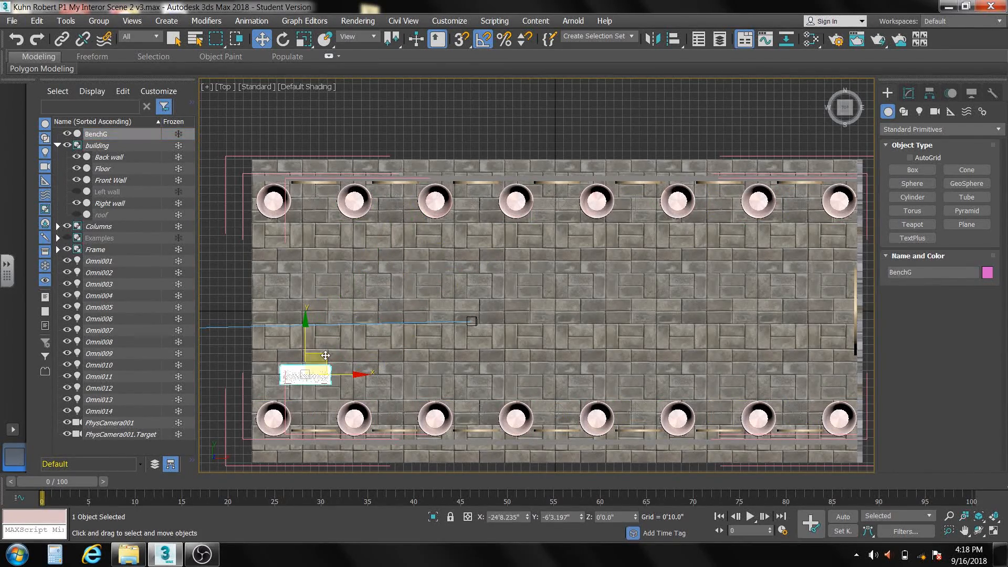
{"action": "left_click", "coordinate": [282, 40]}
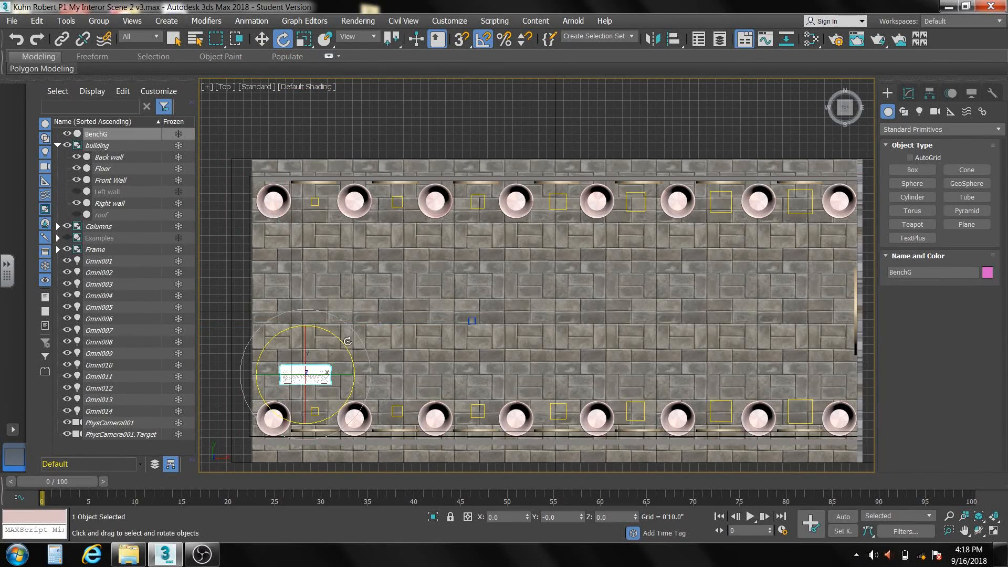
{"action": "left_click_drag", "start_coordinate": [343, 349], "coordinate": [324, 303]}
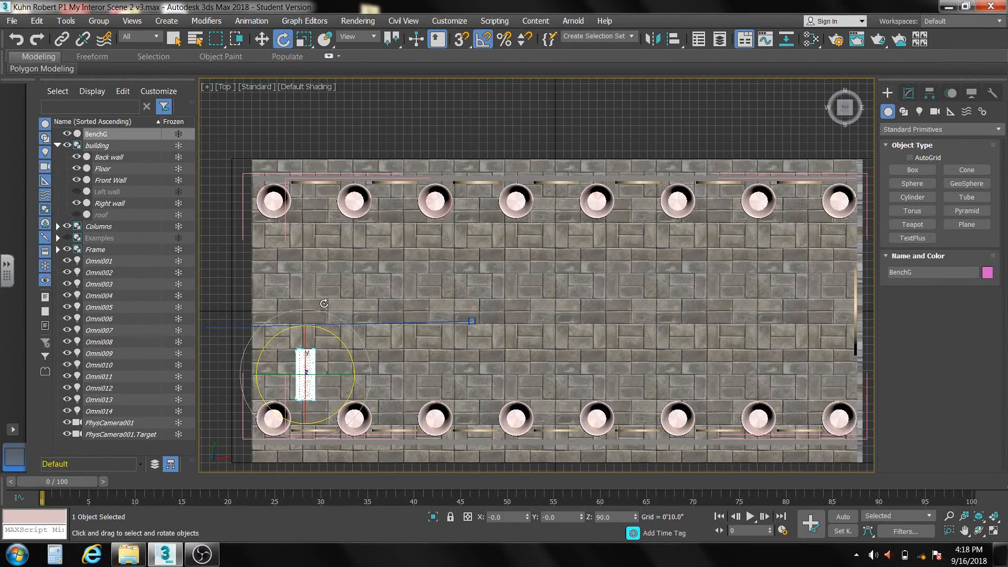
- Clone the bench as a single copy along Y across the aisle, to about Y 5'11"
{"action": "left_click", "coordinate": [262, 35]}
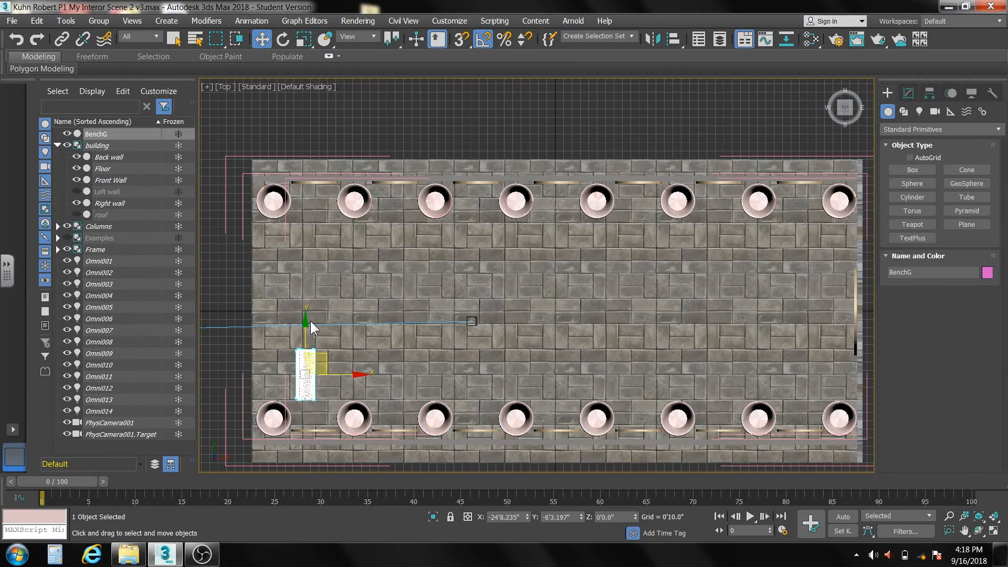
{"action": "left_click_drag", "start_coordinate": [305, 321], "coordinate": [329, 198], "text": "shift"}
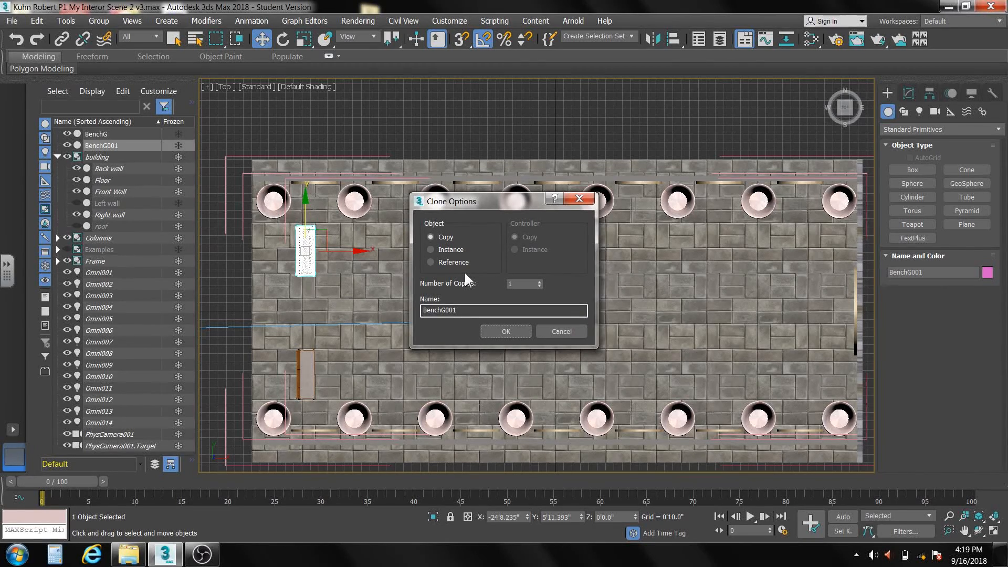
{"action": "left_click", "coordinate": [505, 332]}
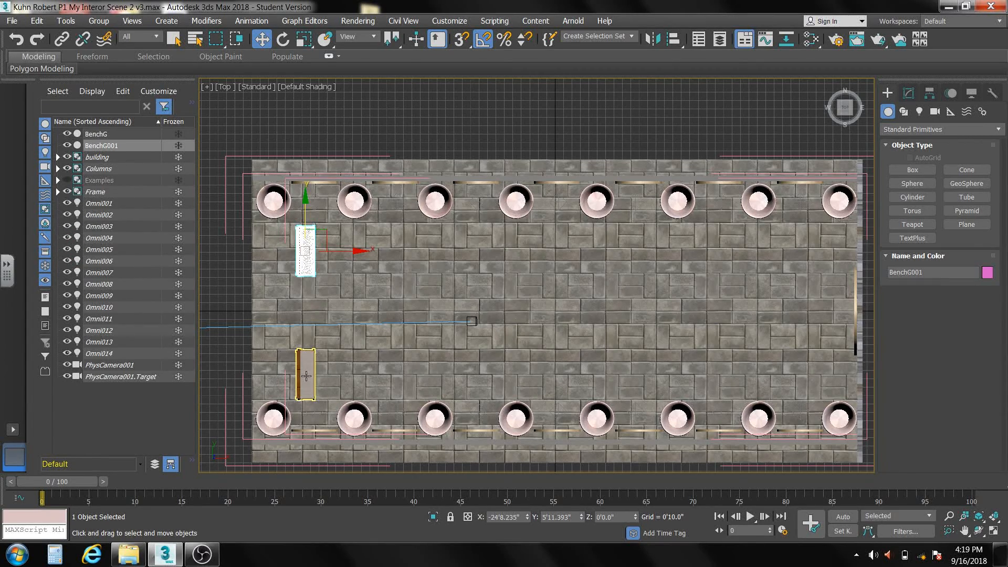
- Select both benches and clone them along X as 11 evenly spaced copies, forming rows down the nave
{"action": "left_click", "coordinate": [305, 375], "text": "ctrl"}
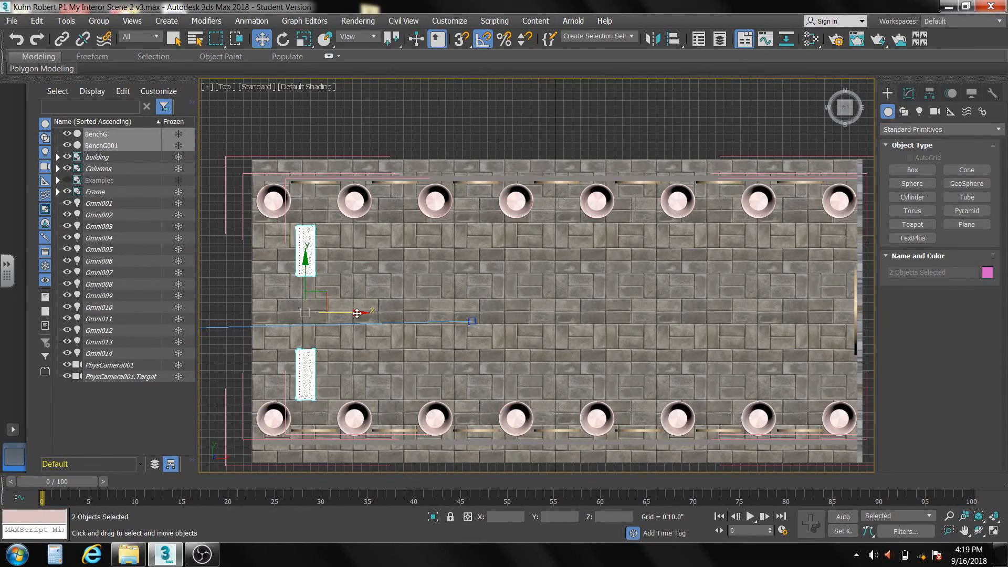
{"action": "left_click_drag", "start_coordinate": [357, 313], "coordinate": [395, 317], "text": "shift"}
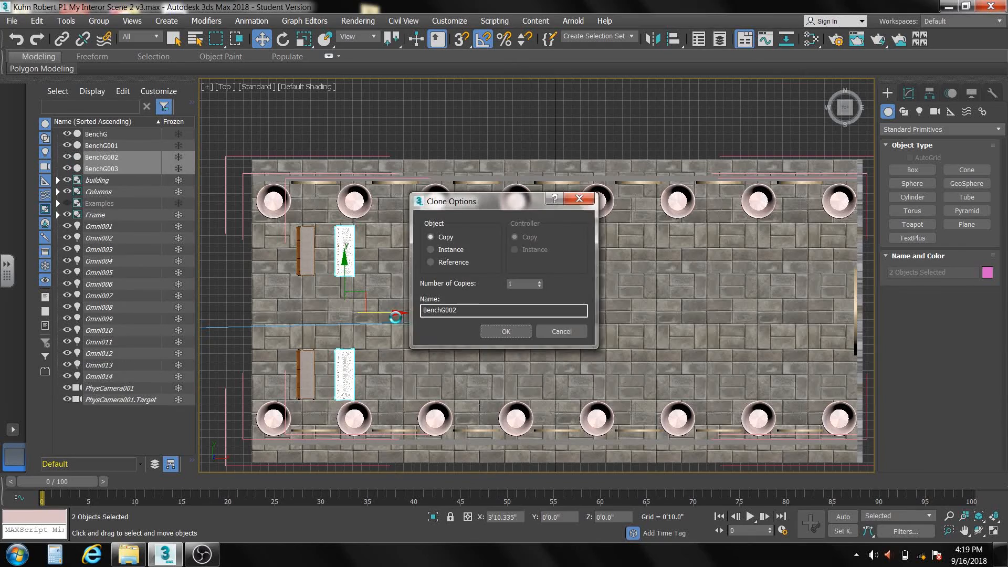
{"action": "double_click", "coordinate": [525, 284]}
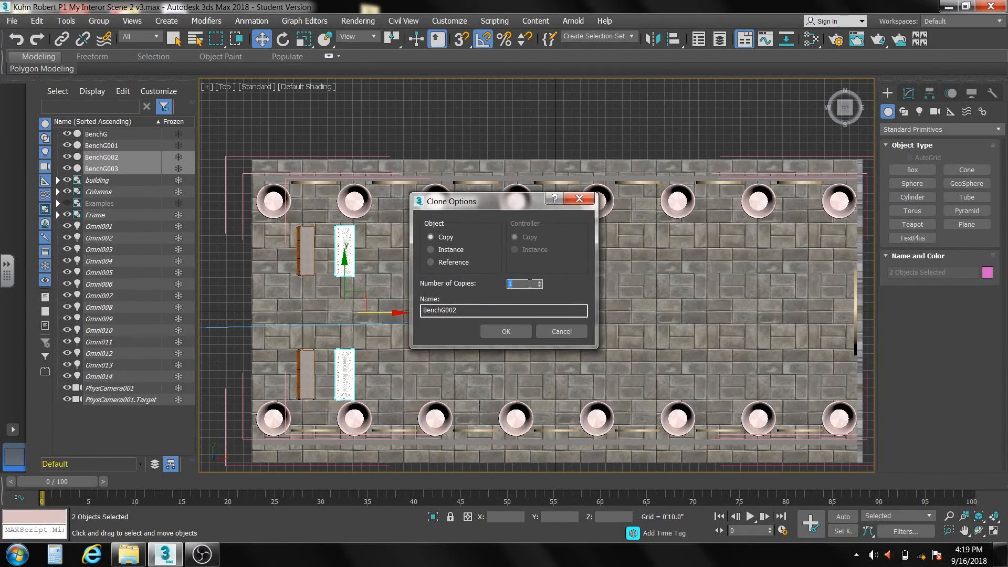
{"action": "type", "text": "11"}
{"action": "double_click", "coordinate": [529, 284]}
{"action": "left_click", "coordinate": [491, 329]}
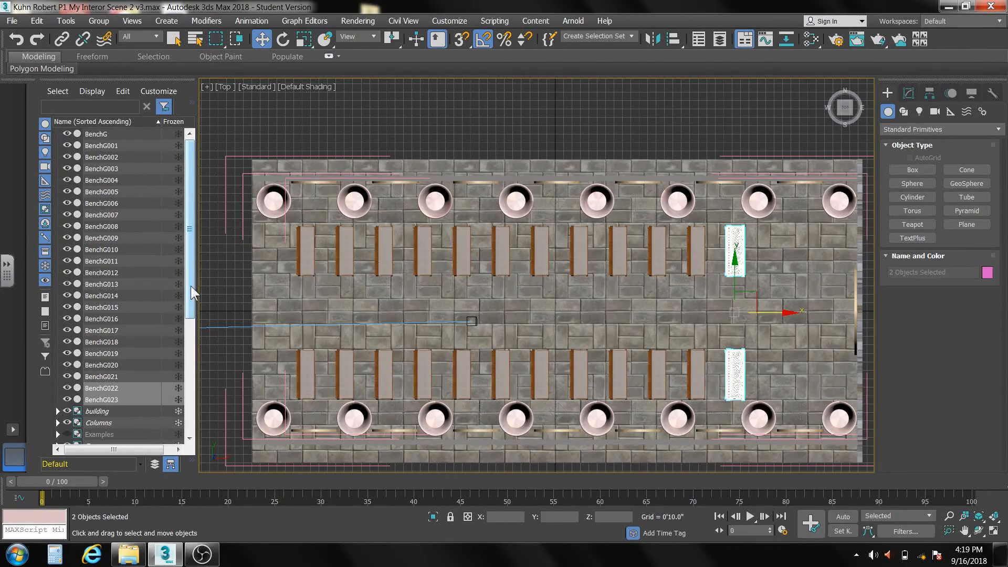
- Select all the benches from BenchG to BenchG023, group them as "benches", and clear the selection
{"action": "mouse_move", "coordinate": [190, 285]}
{"action": "left_mouse_down"}
{"action": "mouse_move", "coordinate": [197, 273]}
{"action": "mouse_move", "coordinate": [197, 388]}
{"action": "mouse_move", "coordinate": [197, 291]}
{"action": "left_mouse_up"}
{"action": "left_click_drag", "start_coordinate": [198, 256], "coordinate": [194, 252]}
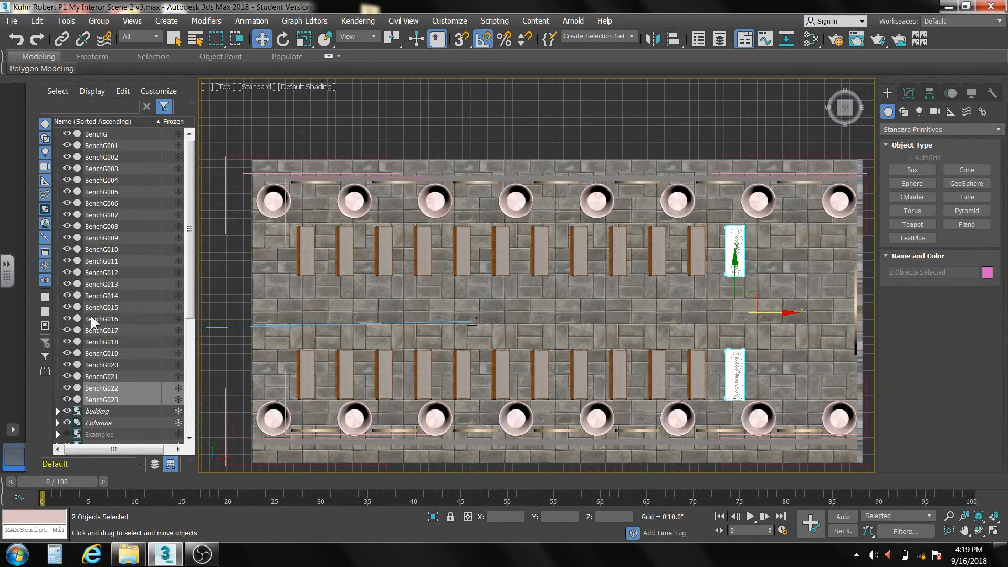
{"action": "left_click", "coordinate": [131, 418]}
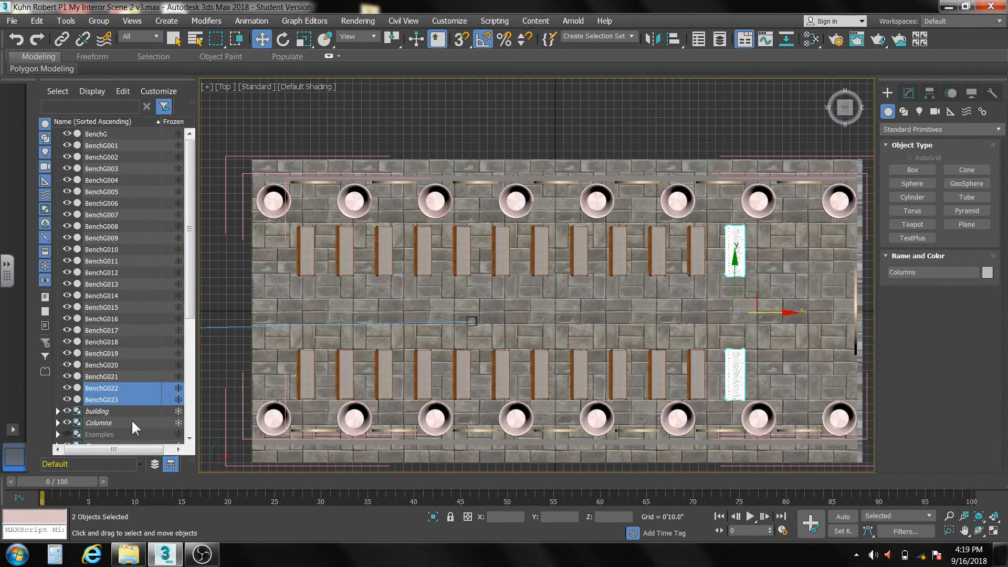
{"action": "left_click", "coordinate": [102, 401]}
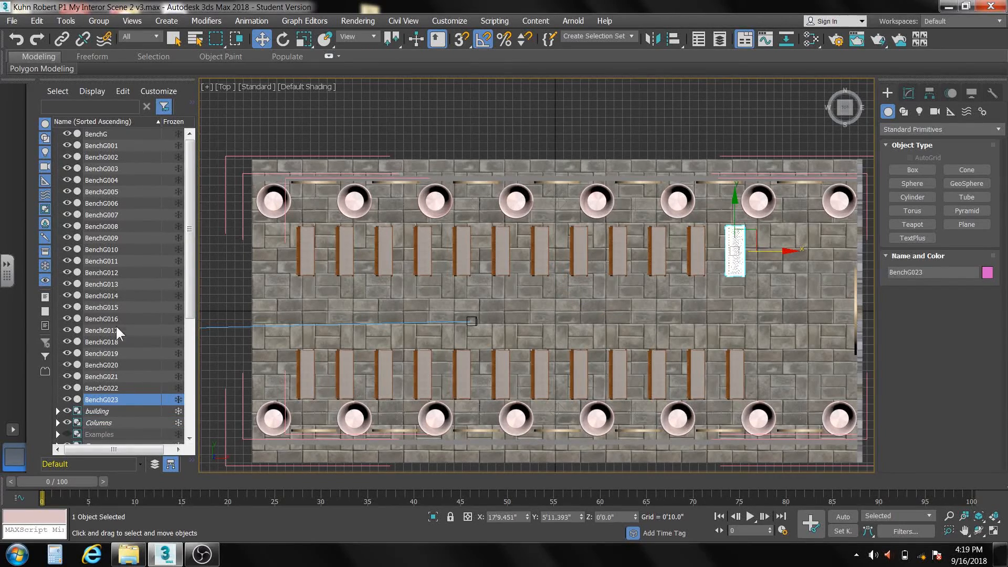
{"action": "left_click", "coordinate": [120, 133], "text": "shift"}
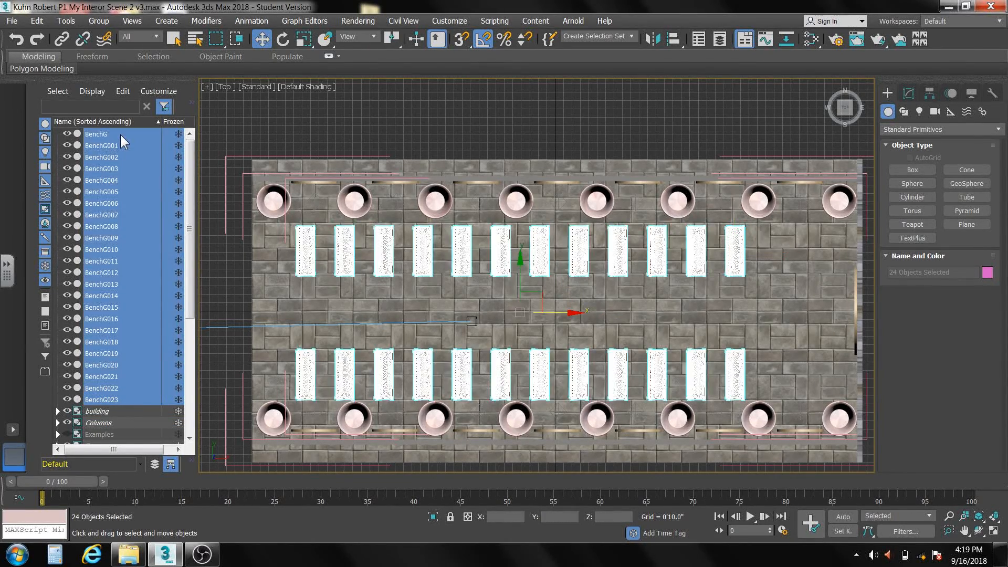
{"action": "left_click", "coordinate": [99, 20]}
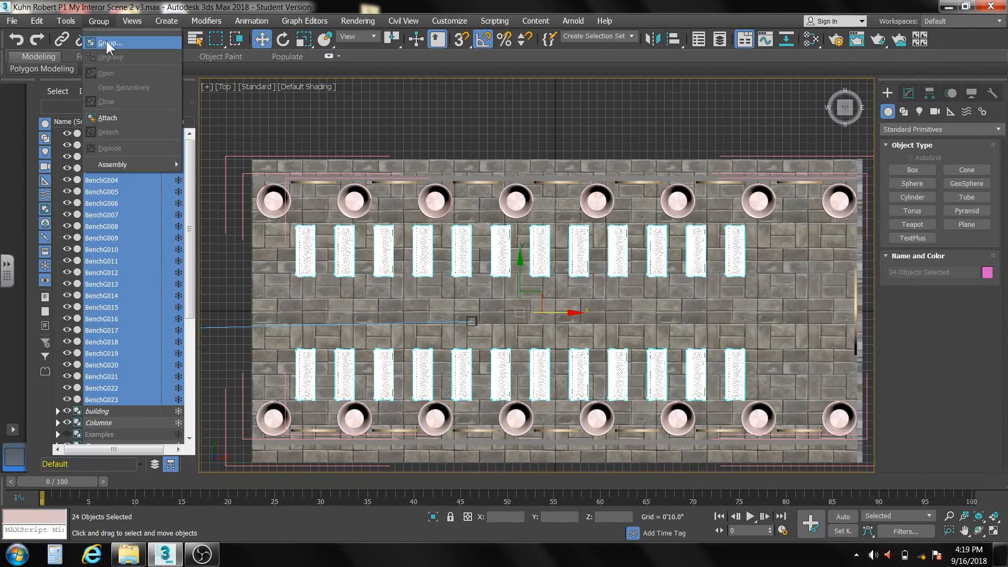
{"action": "left_click", "coordinate": [107, 42]}
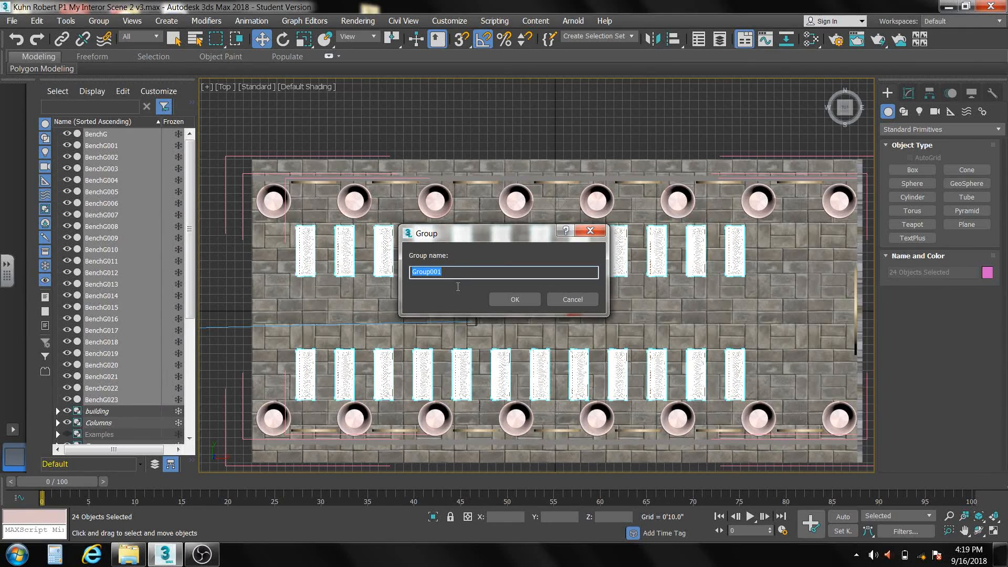
{"action": "type", "text": "benches"}
{"action": "left_click", "coordinate": [519, 297]}
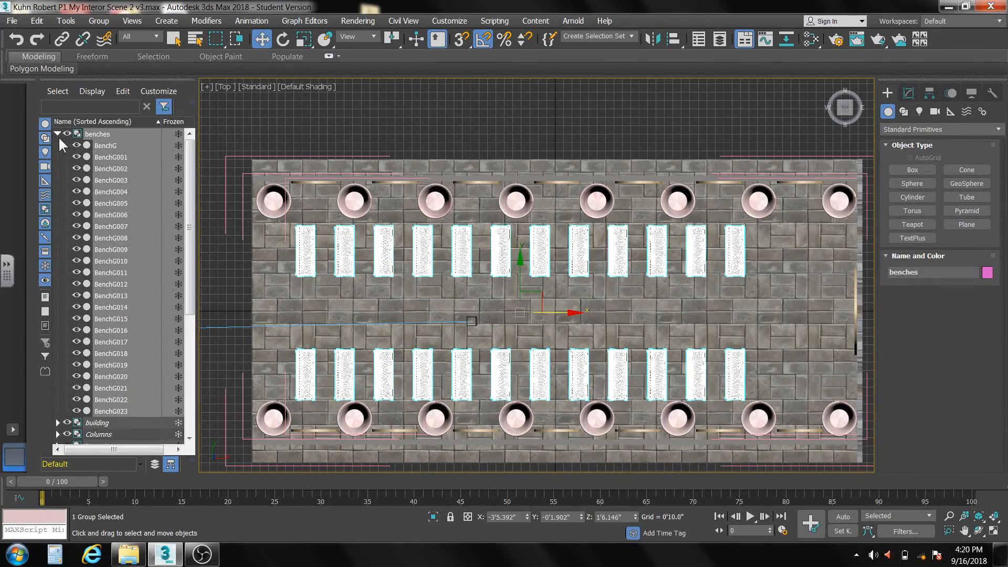
{"action": "left_click", "coordinate": [271, 300]}
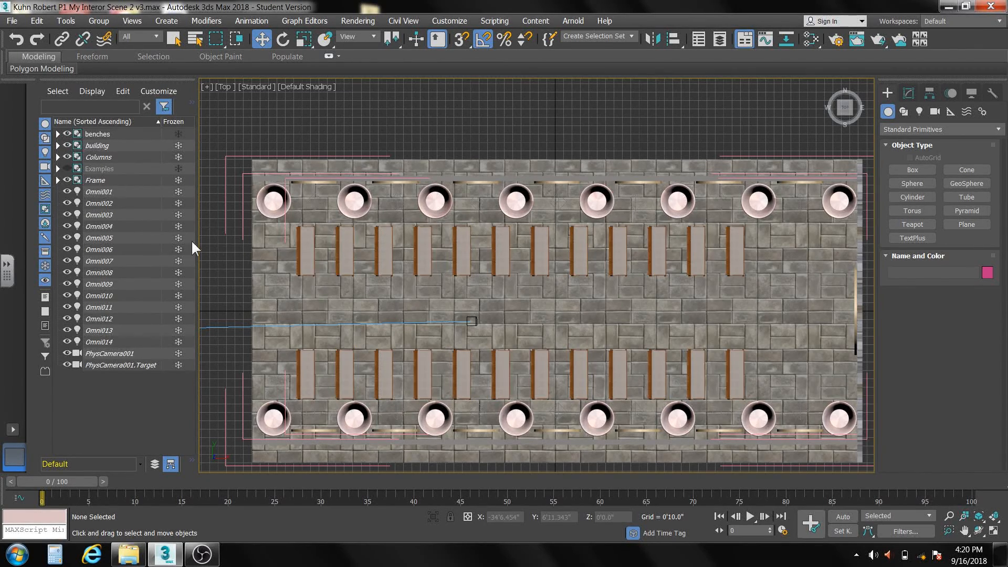
- Select the lights Omni001 through Omni014 and group them as "wall lights"
{"action": "left_click", "coordinate": [102, 191]}
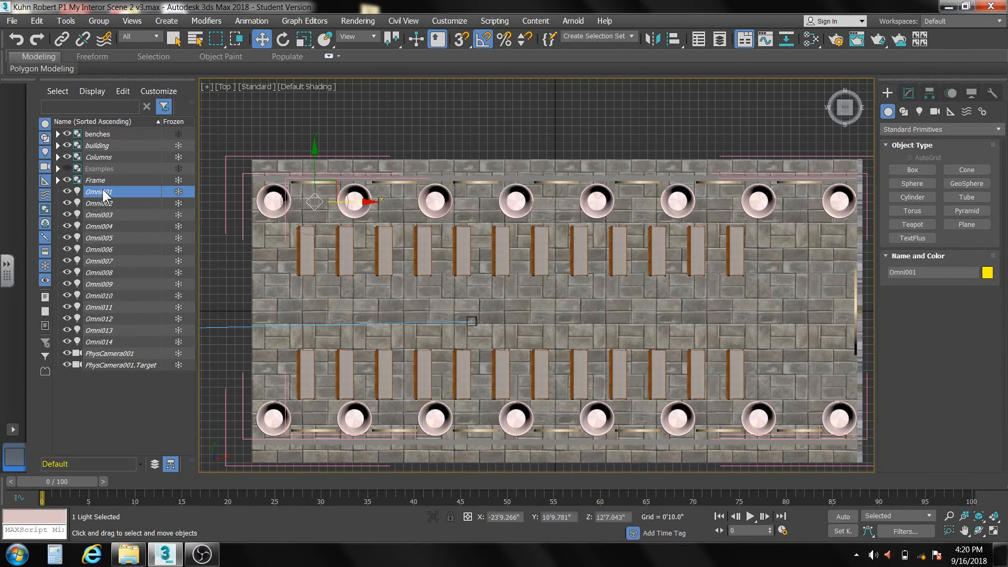
{"action": "left_click", "coordinate": [102, 341], "text": "shift"}
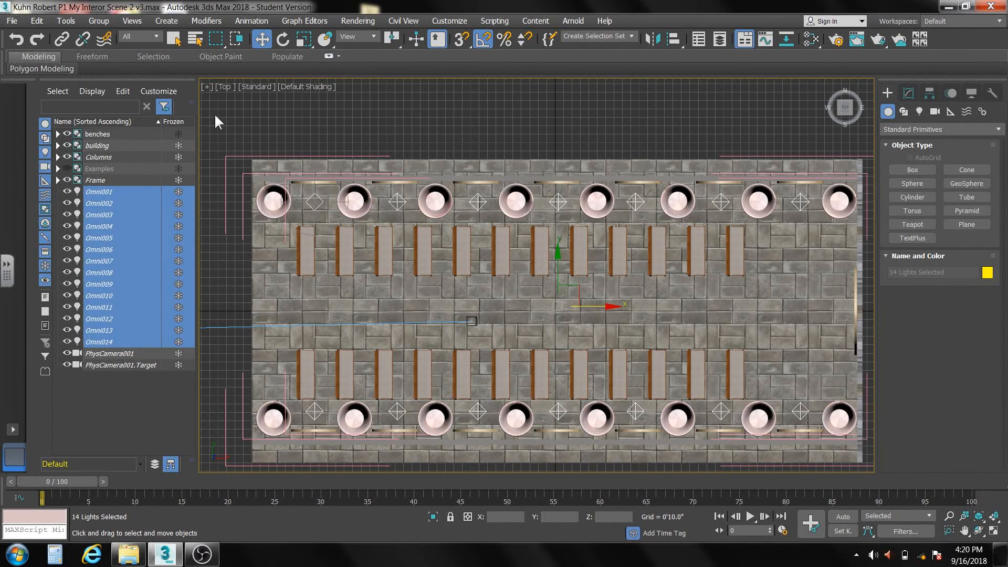
{"action": "left_click", "coordinate": [97, 20]}
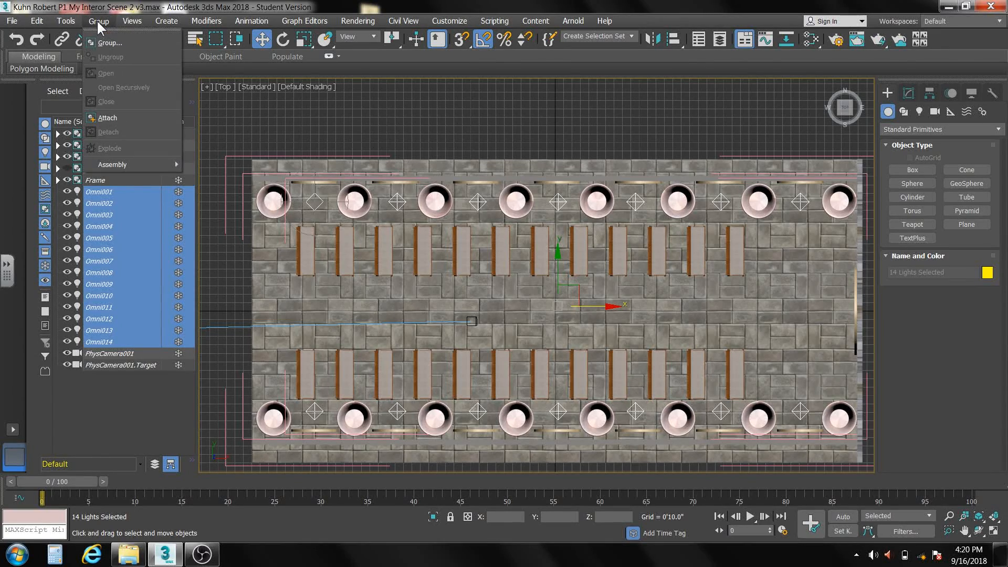
{"action": "left_click", "coordinate": [108, 38]}
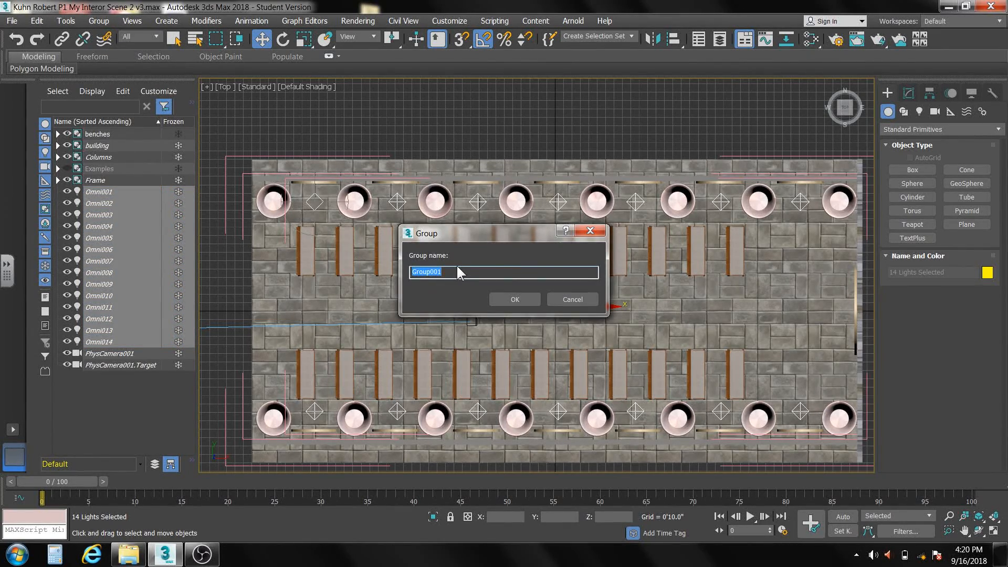
{"action": "type", "text": "wall lights"}
{"action": "left_click", "coordinate": [508, 301]}
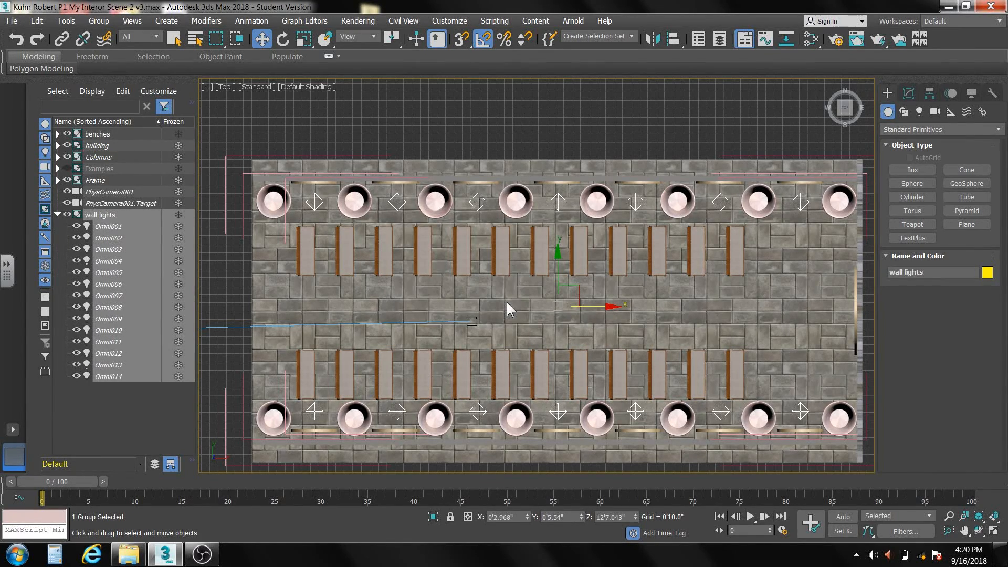
- Clear the selection, collapse the wall lights group, and check the bench rows through the camera before returning to the perspective view
{"action": "left_click", "coordinate": [99, 396]}
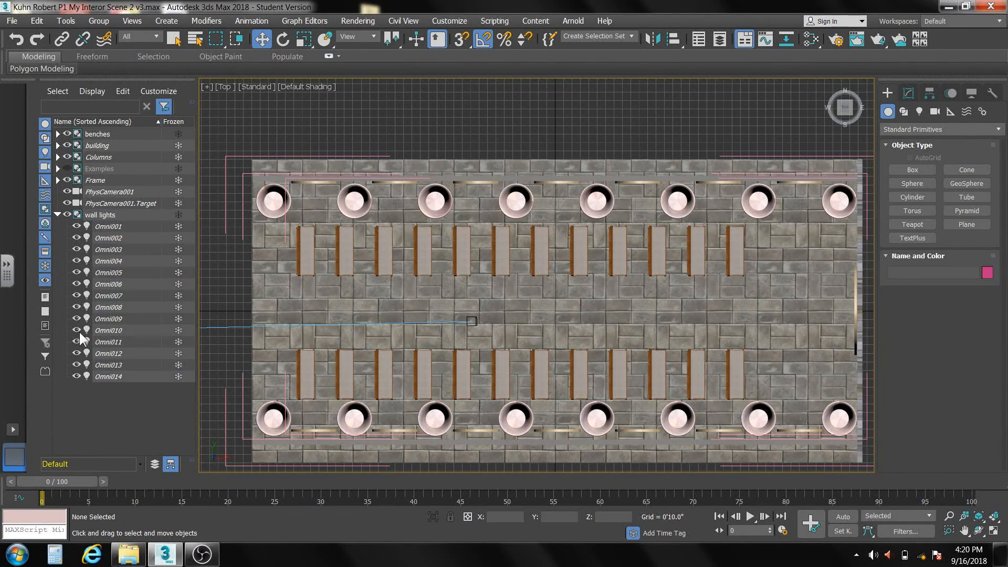
{"action": "left_click", "coordinate": [57, 215]}
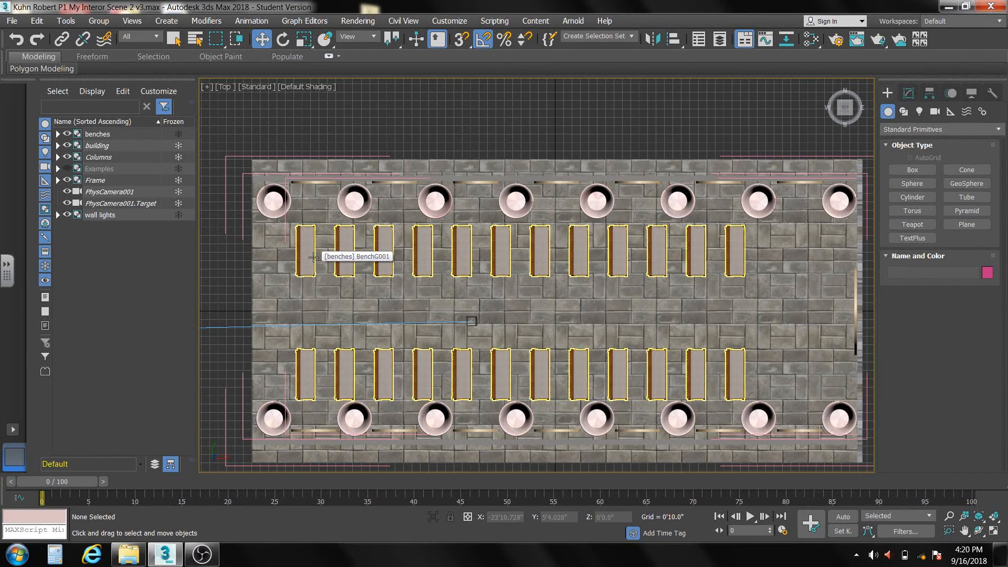
{"action": "key", "text": "c"}
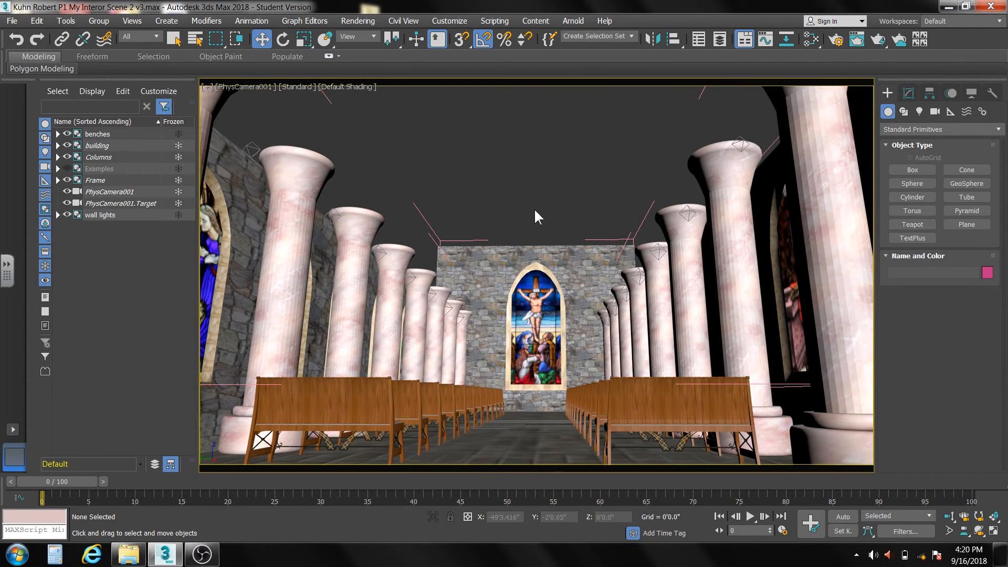
{"action": "key", "text": "p"}
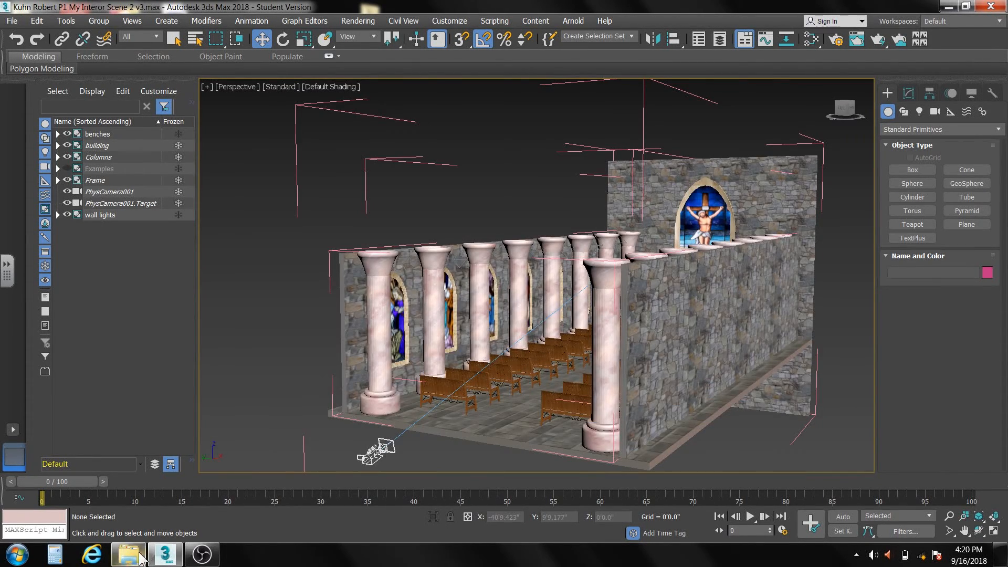
- Switch to the model library in Windows Explorer and open the Furniture, Tables 2 (34) folder under Non-Colored Models
{"action": "left_click", "coordinate": [139, 557]}
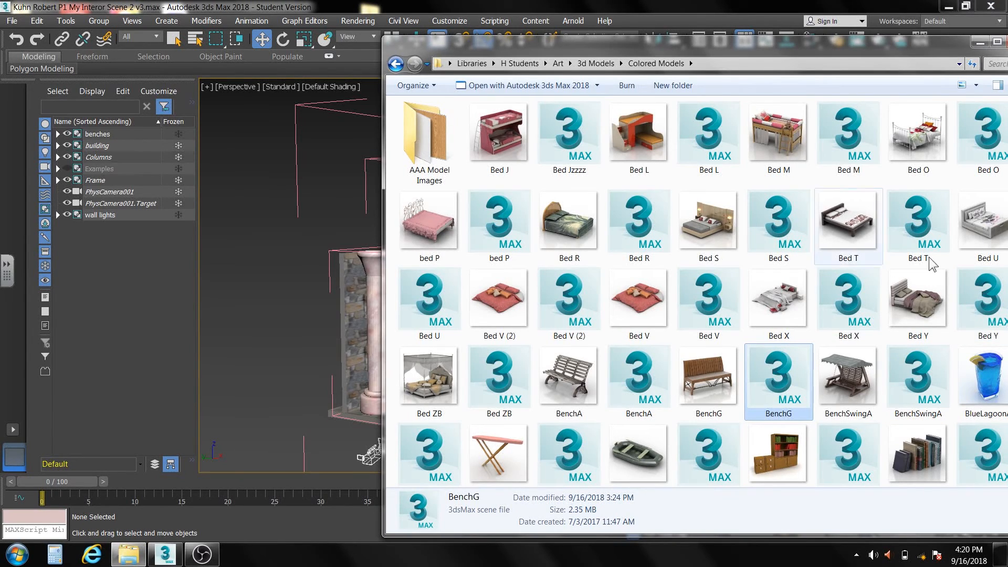
{"action": "left_click_drag", "start_coordinate": [745, 48], "coordinate": [634, 44]}
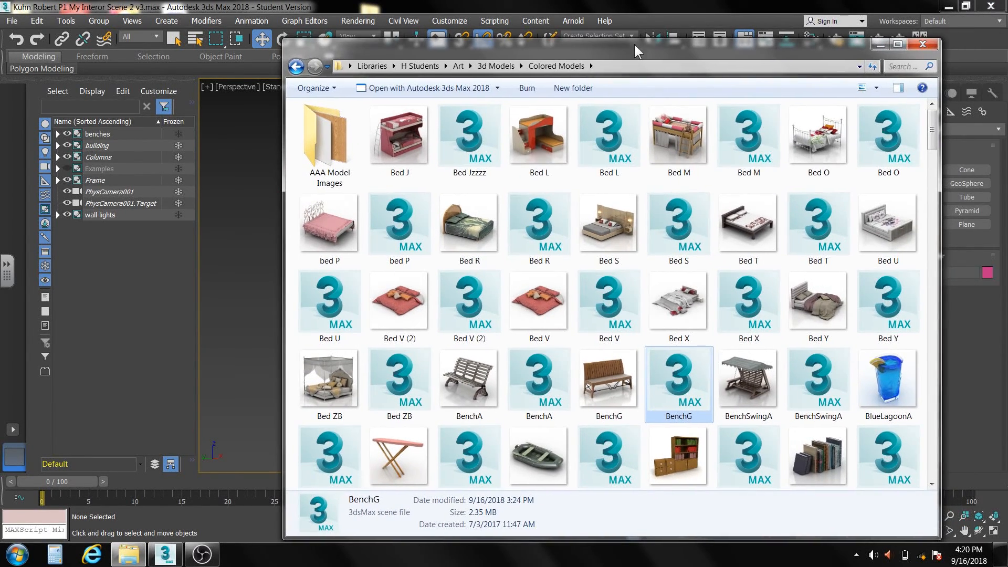
{"action": "left_click", "coordinate": [296, 67]}
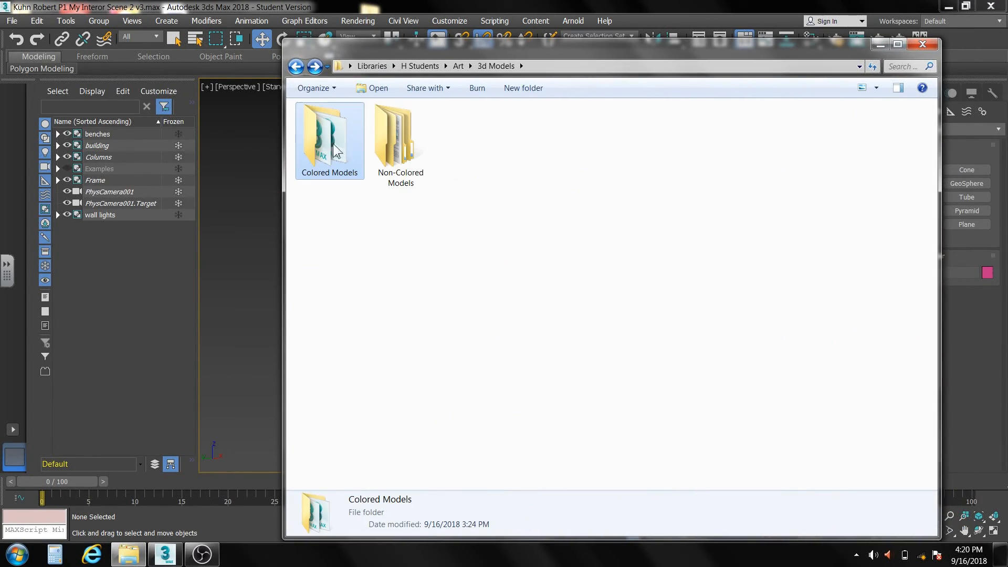
{"action": "double_click", "coordinate": [397, 160]}
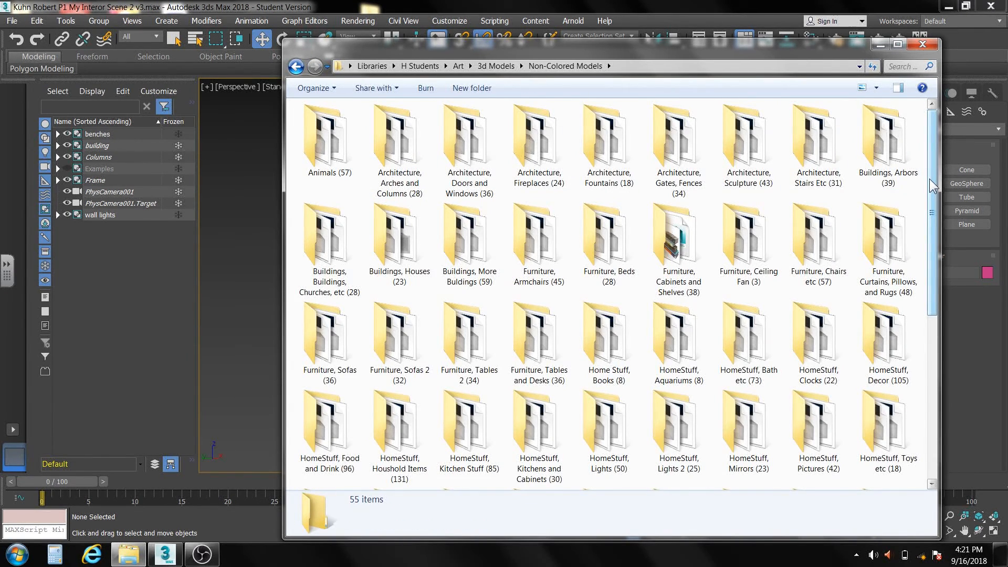
{"action": "left_click_drag", "start_coordinate": [930, 183], "coordinate": [930, 216]}
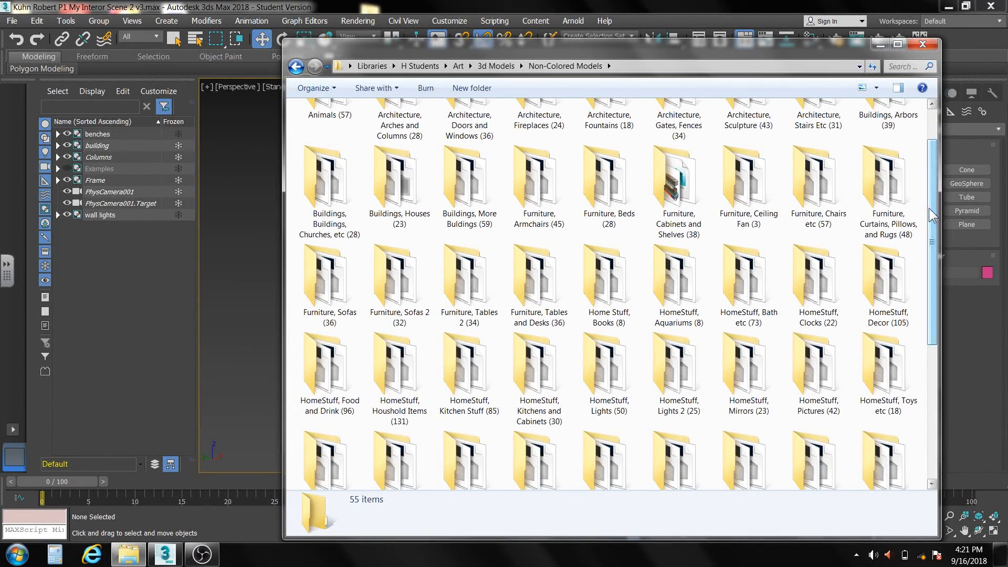
{"action": "left_click", "coordinate": [464, 289]}
{"action": "double_click", "coordinate": [464, 282]}
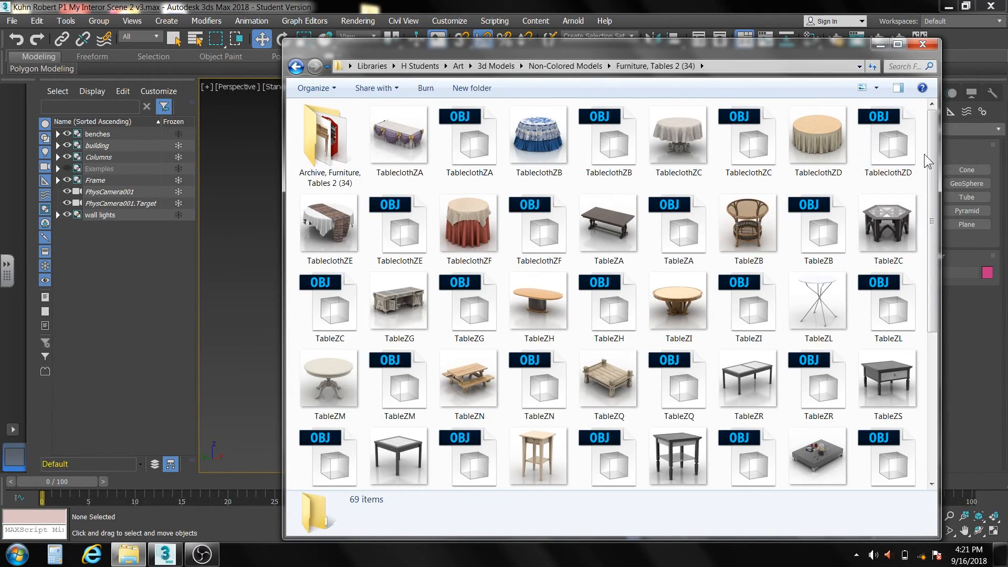
- Import the TableZA OBJ model into the 3ds Max scene and place it on the church floor
{"action": "mouse_move", "coordinate": [932, 149]}
{"action": "left_mouse_down"}
{"action": "mouse_move", "coordinate": [916, 310]}
{"action": "mouse_move", "coordinate": [923, 157]}
{"action": "left_mouse_up"}
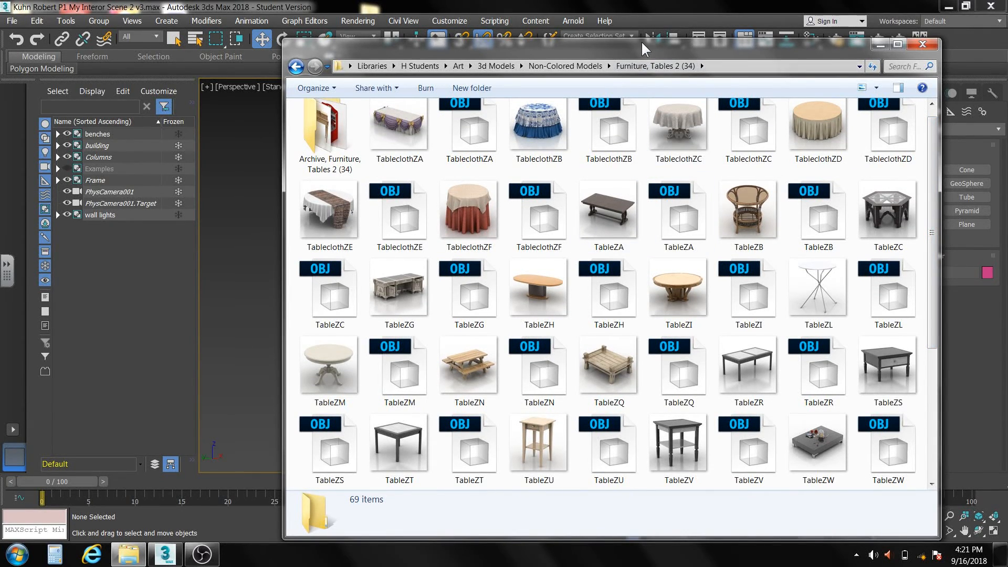
{"action": "left_click_drag", "start_coordinate": [641, 41], "coordinate": [833, 54]}
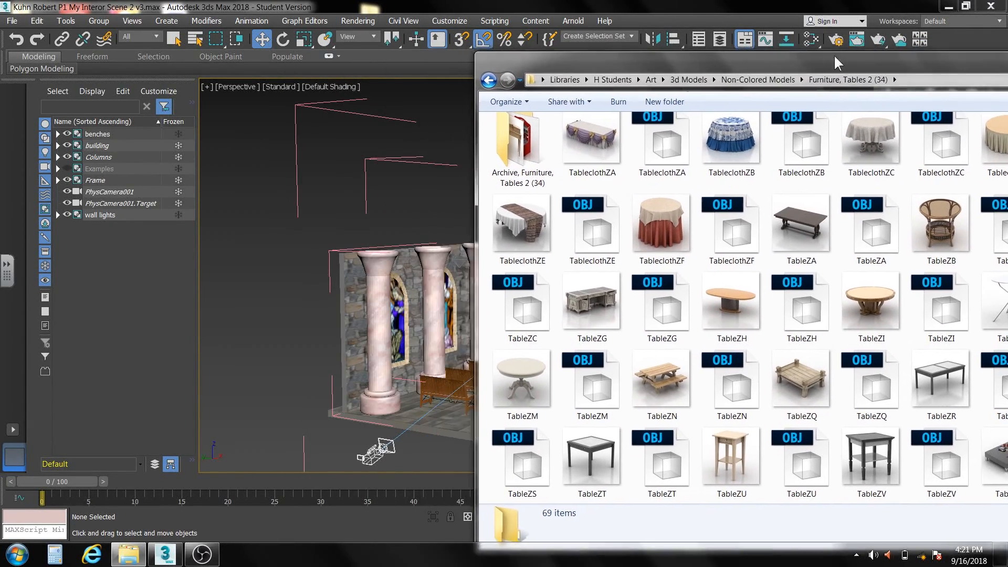
{"action": "left_click_drag", "start_coordinate": [871, 229], "coordinate": [444, 418]}
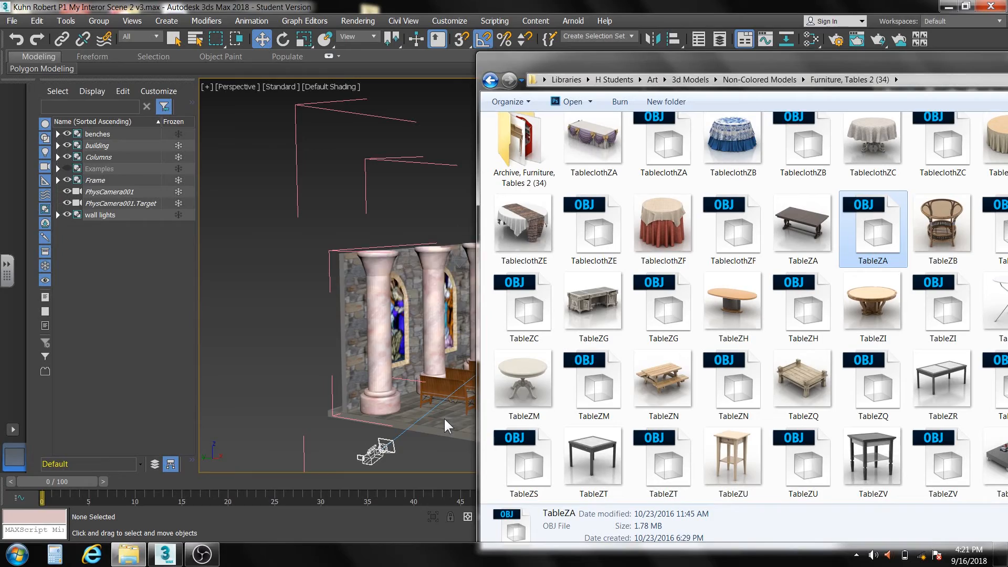
{"action": "left_click", "coordinate": [444, 419]}
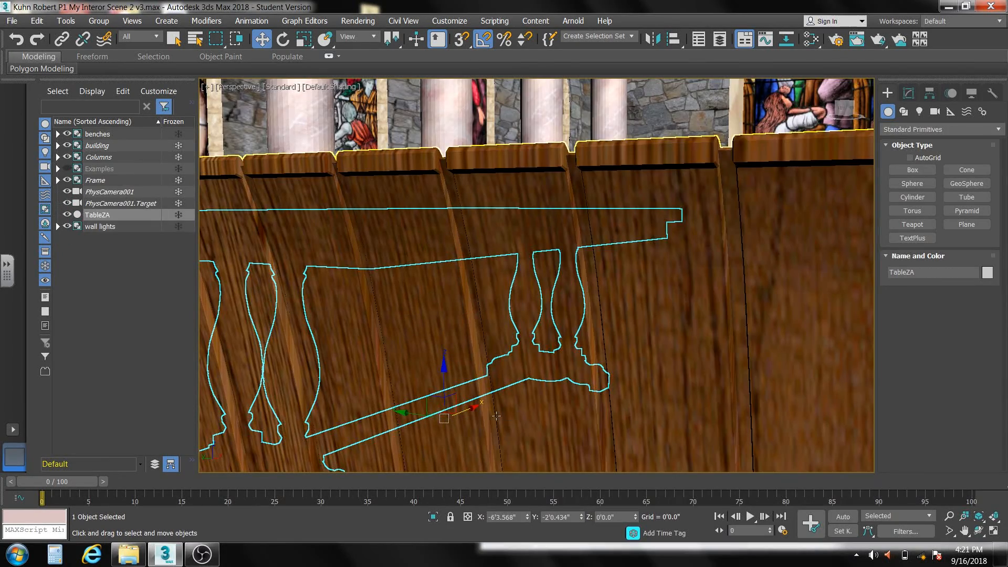
- Move TableZA in the top view to the open floor in front of the far end wall, at about X 23'2"
{"action": "scroll", "coordinate": [528, 395], "scroll_direction": "down", "scroll_amount": 3}
{"action": "scroll", "coordinate": [528, 396], "scroll_direction": "down", "scroll_amount": 3}
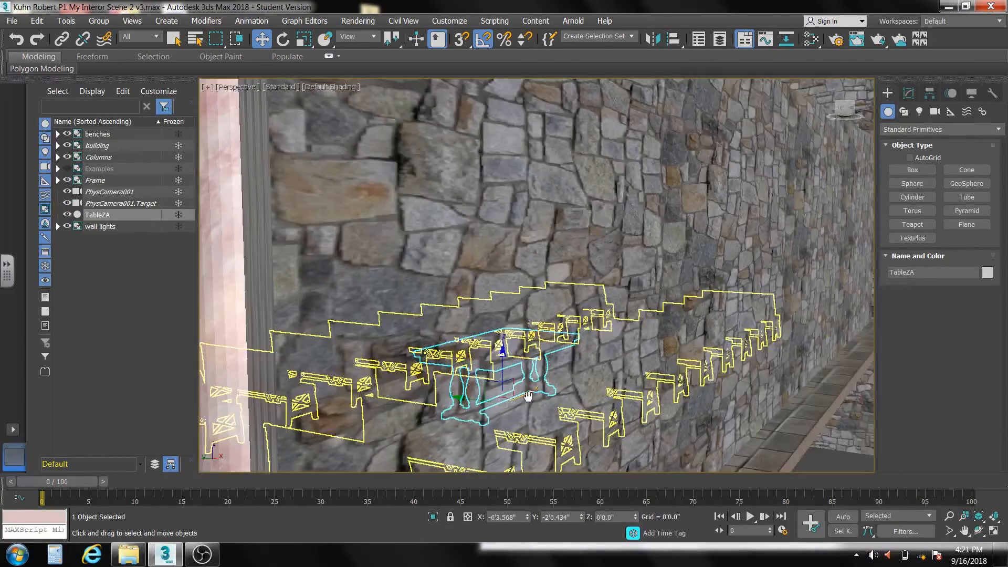
{"action": "scroll", "coordinate": [528, 396], "scroll_direction": "down", "scroll_amount": 6}
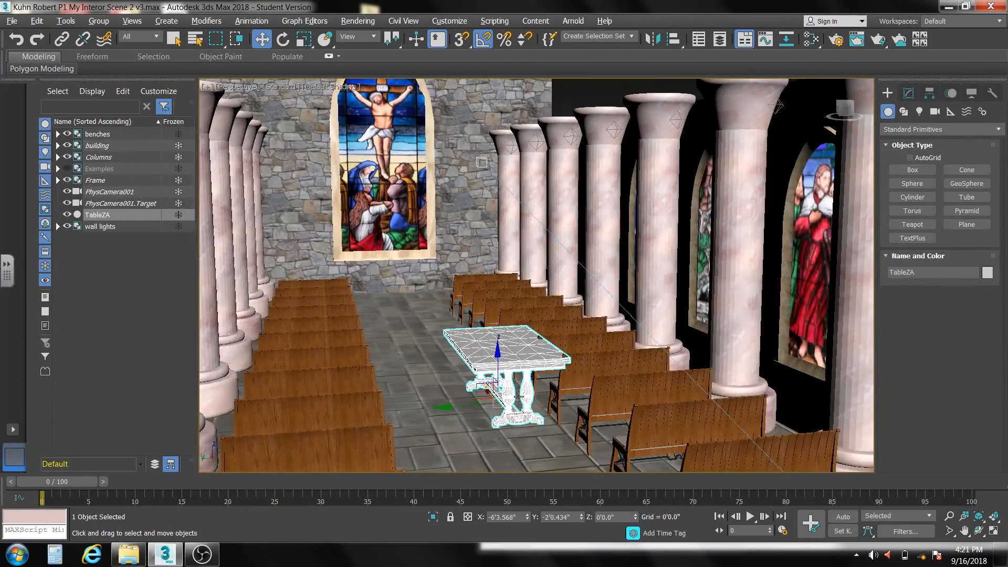
{"action": "key", "text": "t"}
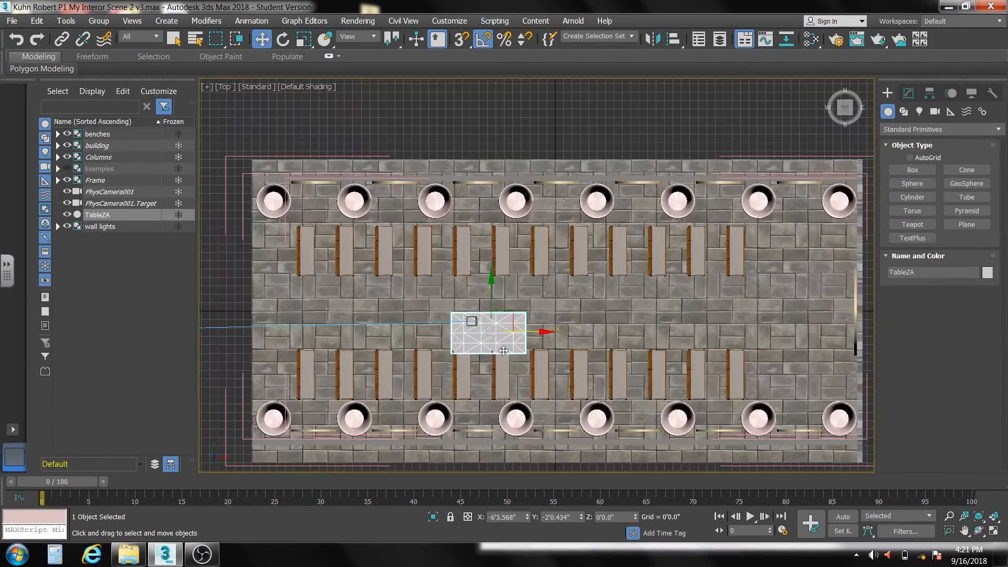
{"action": "left_click_drag", "start_coordinate": [511, 315], "coordinate": [812, 290]}
- Rotate TableZA -90 degrees about Z and centre it across the aisle by setting its Y position to 0
{"action": "left_click", "coordinate": [281, 40]}
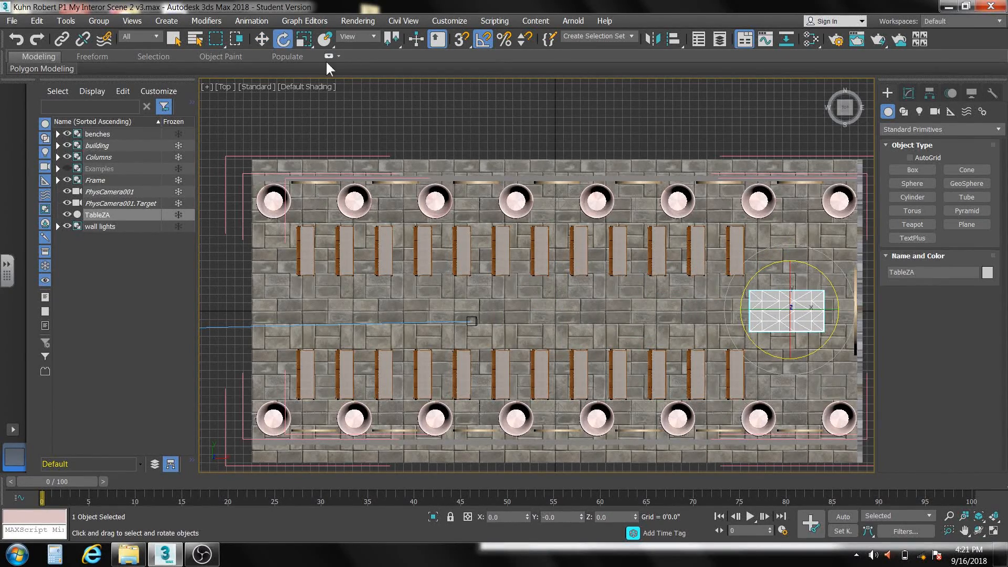
{"action": "left_click_drag", "start_coordinate": [822, 274], "coordinate": [841, 322]}
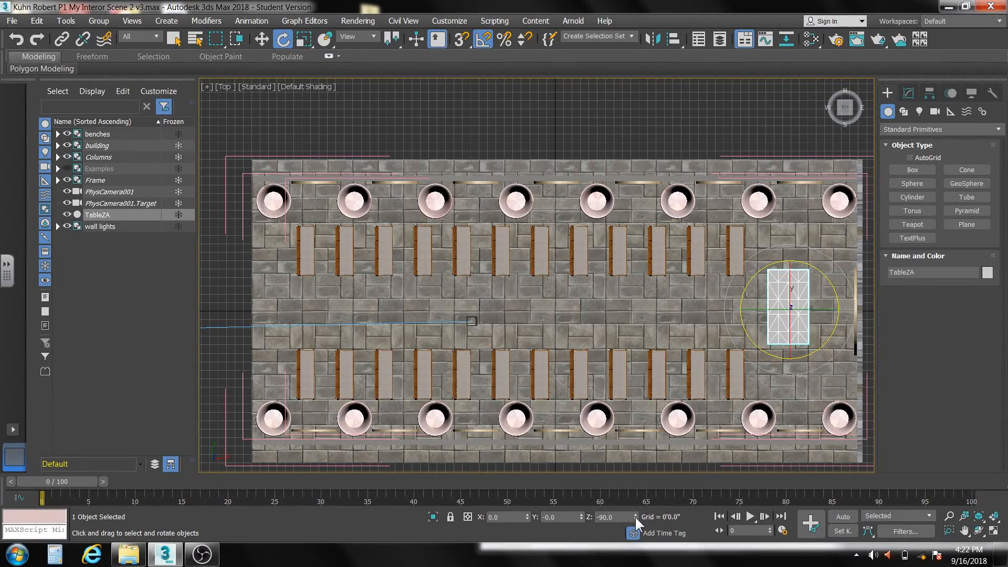
{"action": "left_click", "coordinate": [258, 42]}
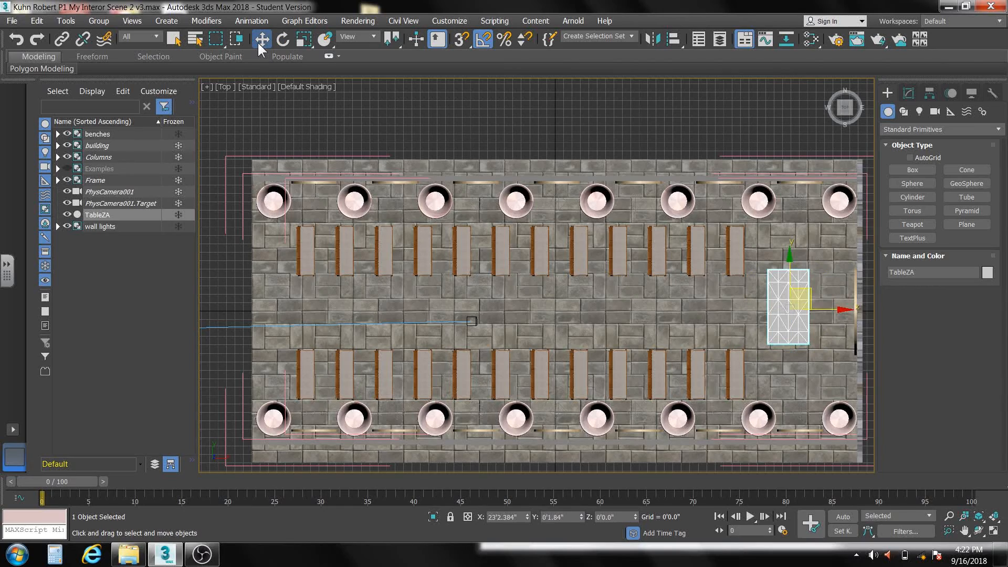
{"action": "right_click", "coordinate": [580, 518]}
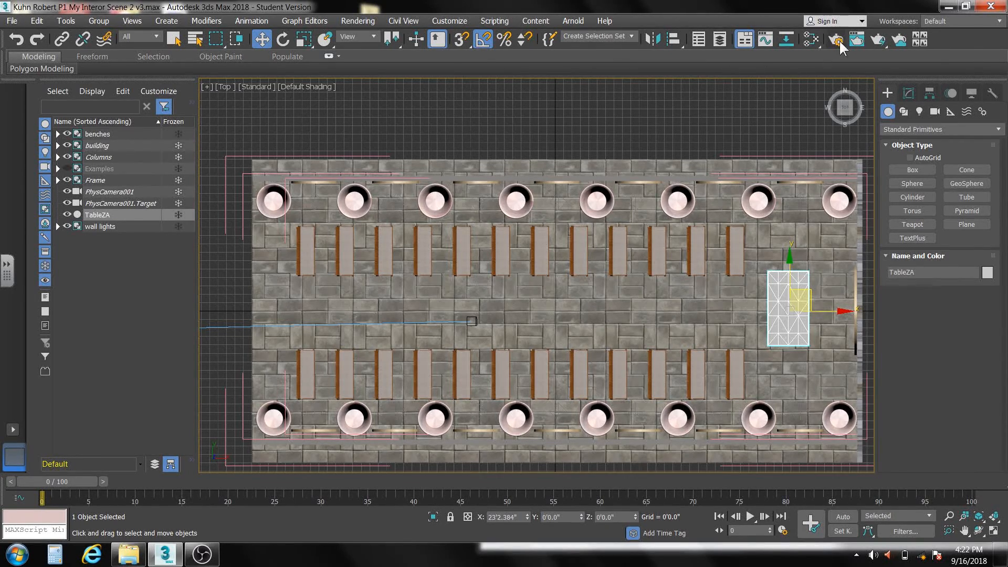
- Examine the table's placement in front of the stained-glass window up close from several angles in perspective
{"action": "key", "text": "p"}
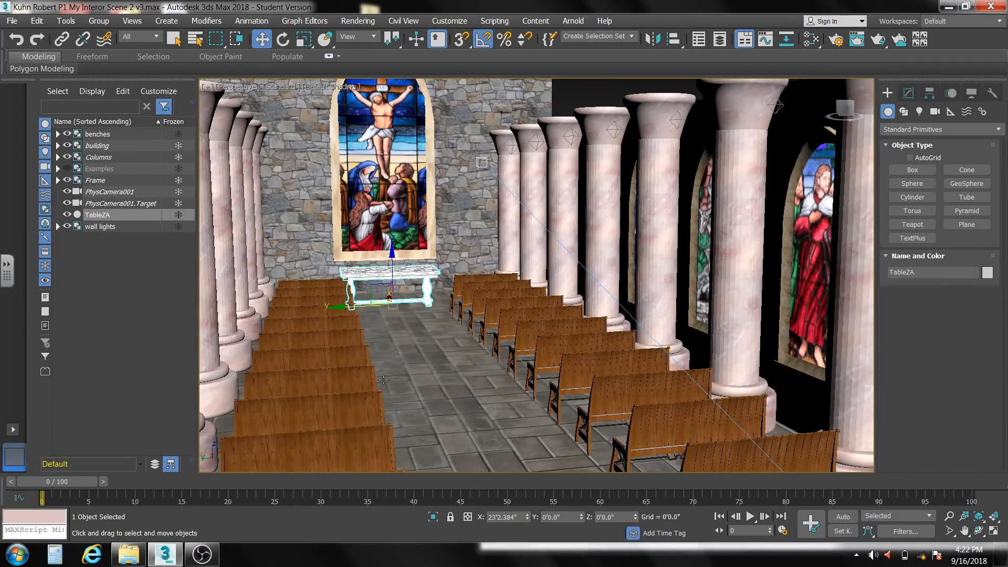
{"action": "scroll", "coordinate": [473, 336], "scroll_direction": "up", "scroll_amount": 1}
{"action": "middle_click_drag", "start_coordinate": [474, 336], "coordinate": [1006, 420]}
{"action": "scroll", "coordinate": [516, 423], "scroll_direction": "up", "scroll_amount": 5}
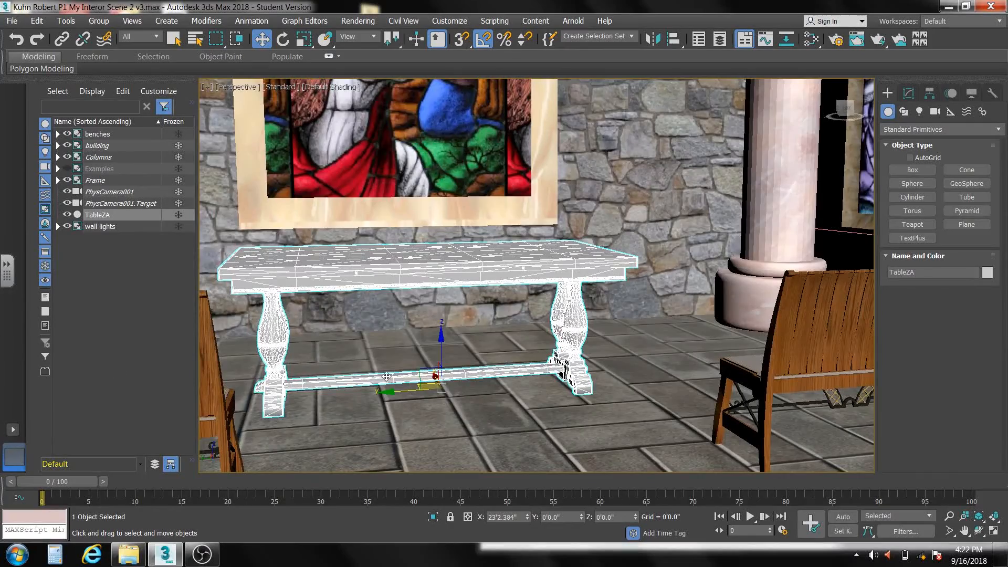
{"action": "scroll", "coordinate": [387, 376], "scroll_direction": "up", "scroll_amount": 3}
{"action": "middle_click_drag", "start_coordinate": [386, 376], "coordinate": [488, 395]}
{"action": "scroll", "coordinate": [462, 400], "scroll_direction": "down", "scroll_amount": 5}
{"action": "scroll", "coordinate": [463, 402], "scroll_direction": "up", "scroll_amount": 2}
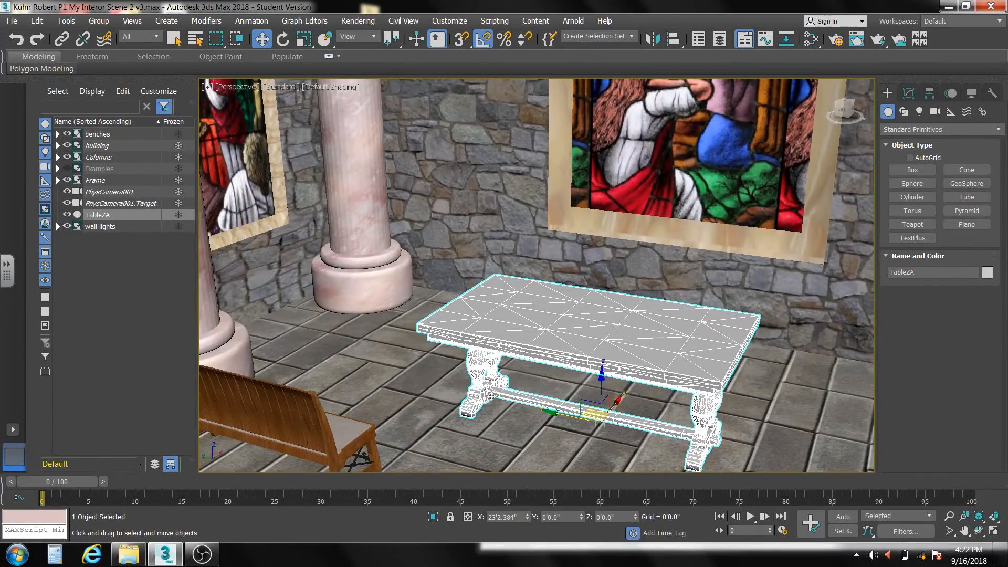
- Switch to the model library, look through the HomeStuff, Houshold Items (131) folder, and open the HomeStuff, Decor (105) folder
{"action": "left_click", "coordinate": [138, 553]}
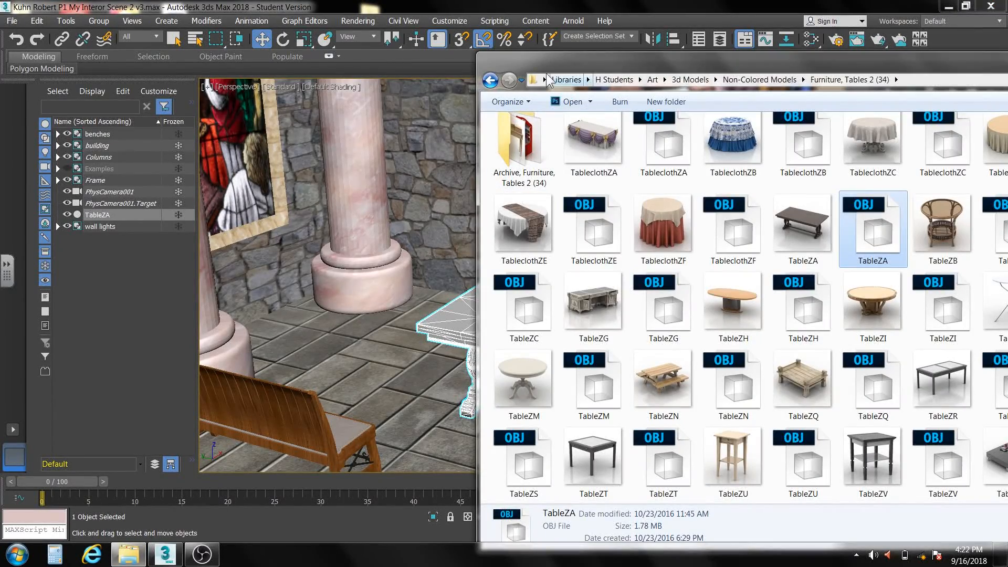
{"action": "left_click", "coordinate": [489, 81]}
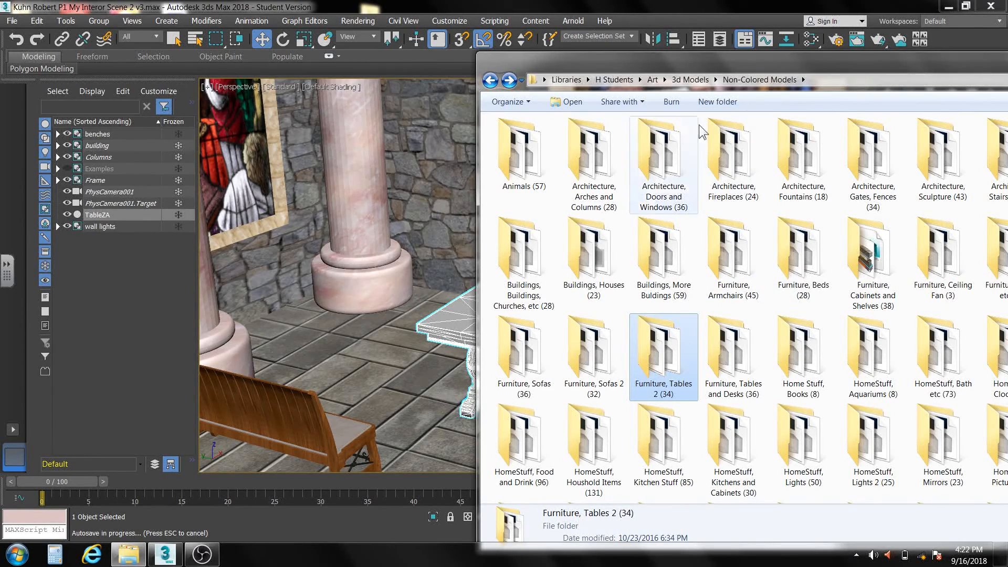
{"action": "double_click", "coordinate": [589, 456]}
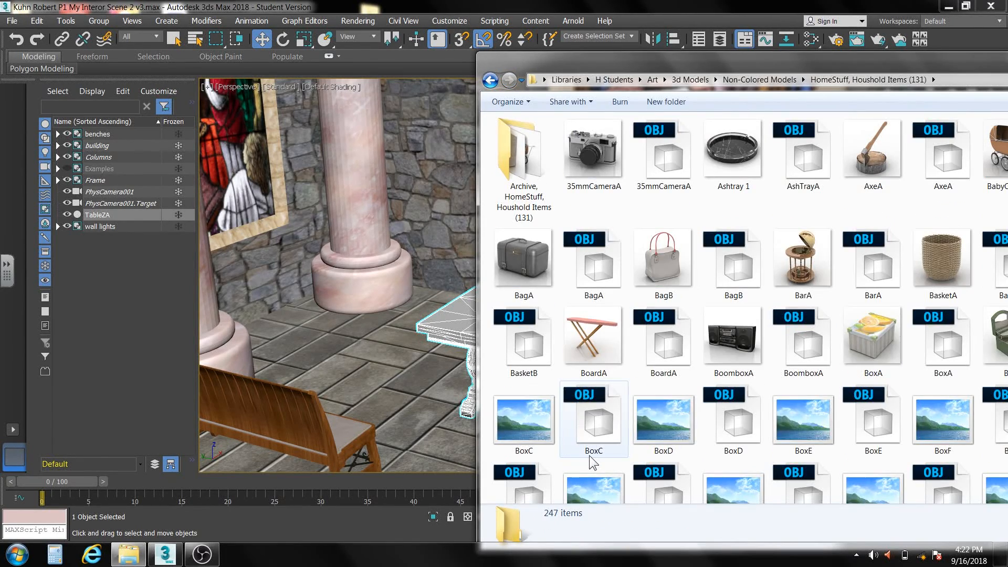
{"action": "left_click_drag", "start_coordinate": [698, 63], "coordinate": [534, 5]}
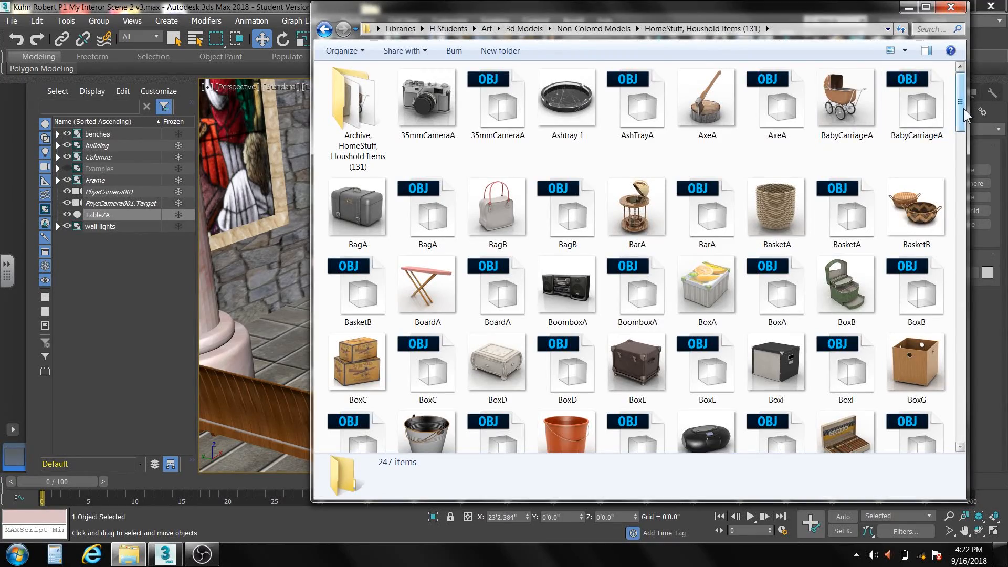
{"action": "left_click_drag", "start_coordinate": [963, 109], "coordinate": [942, 104]}
{"action": "left_click", "coordinate": [325, 30]}
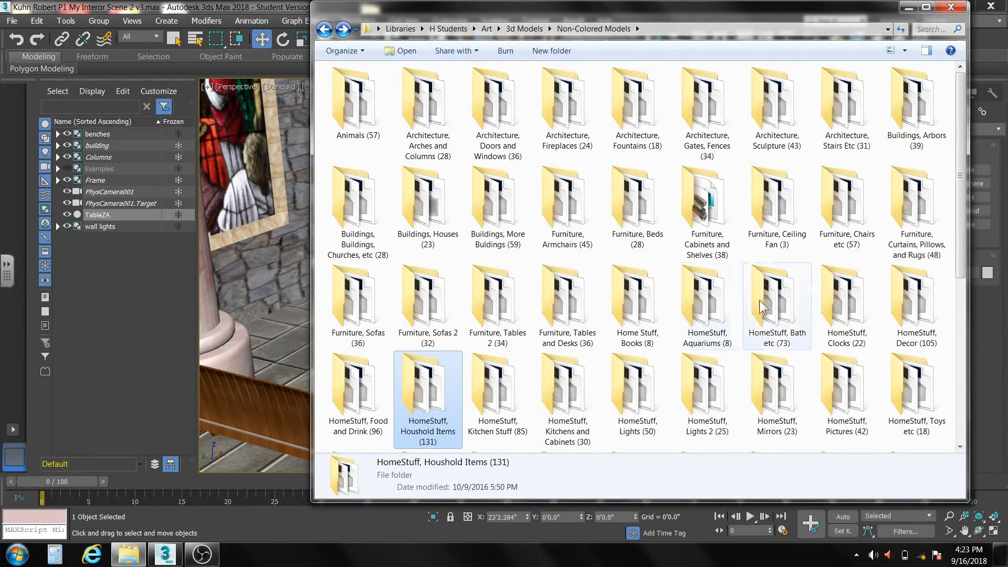
{"action": "double_click", "coordinate": [903, 304]}
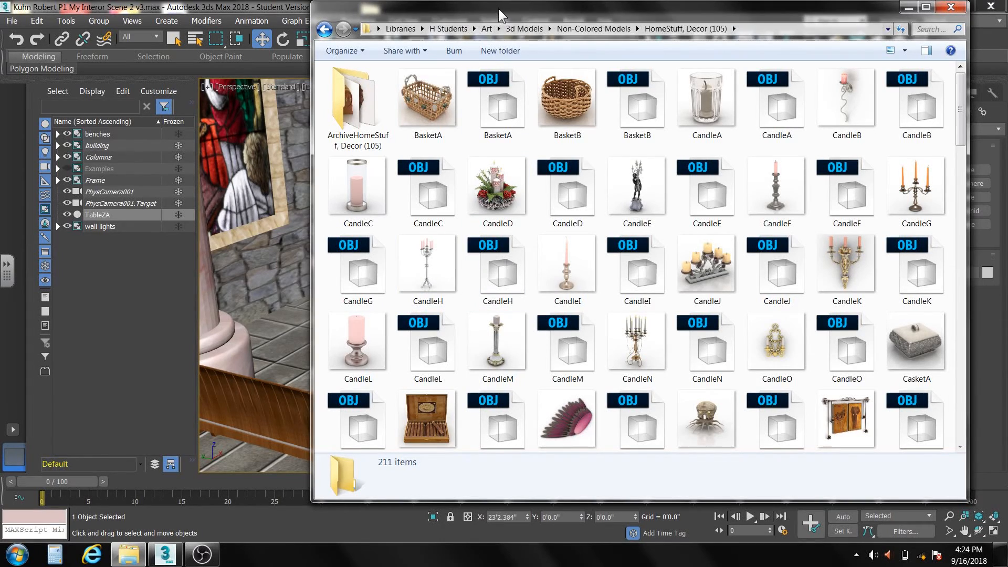
- Import the CandleH OBJ model into the 3ds Max scene and move it beside the table, to about X 25'11.9", Y 6'2"
{"action": "left_click_drag", "start_coordinate": [499, 8], "coordinate": [645, 13]}
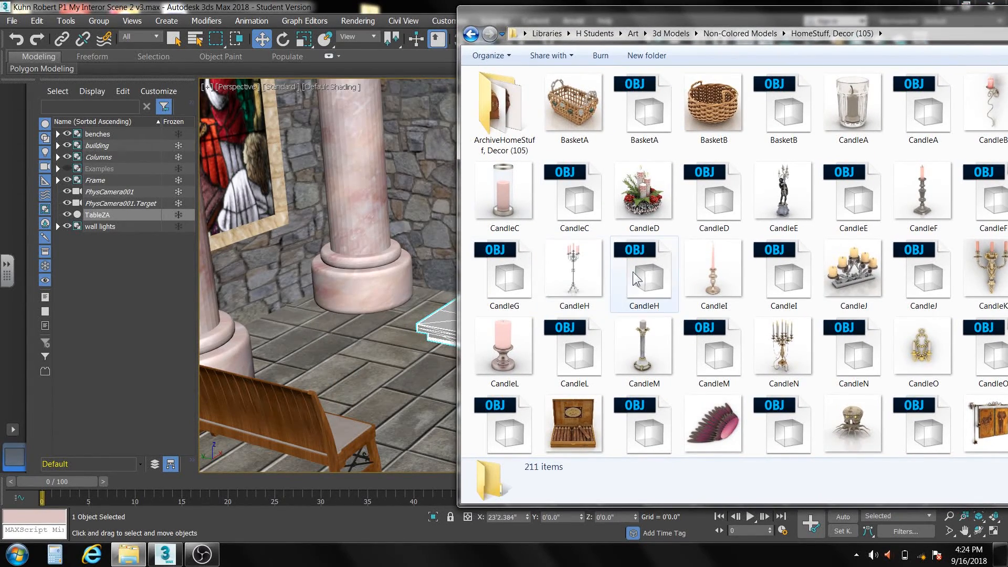
{"action": "left_click_drag", "start_coordinate": [636, 279], "coordinate": [348, 345]}
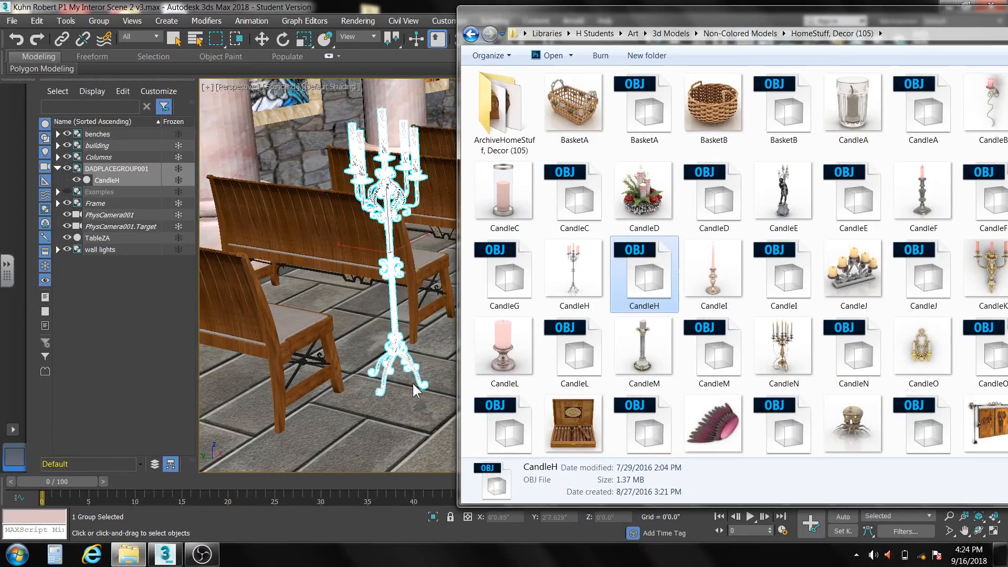
{"action": "left_click", "coordinate": [412, 382]}
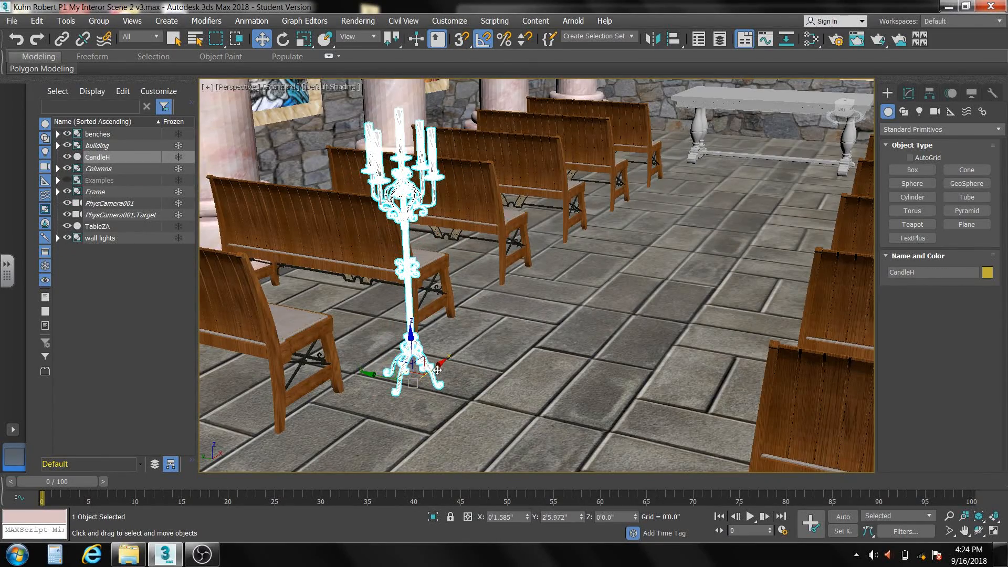
{"action": "middle_click_drag", "start_coordinate": [474, 377], "coordinate": [517, 484]}
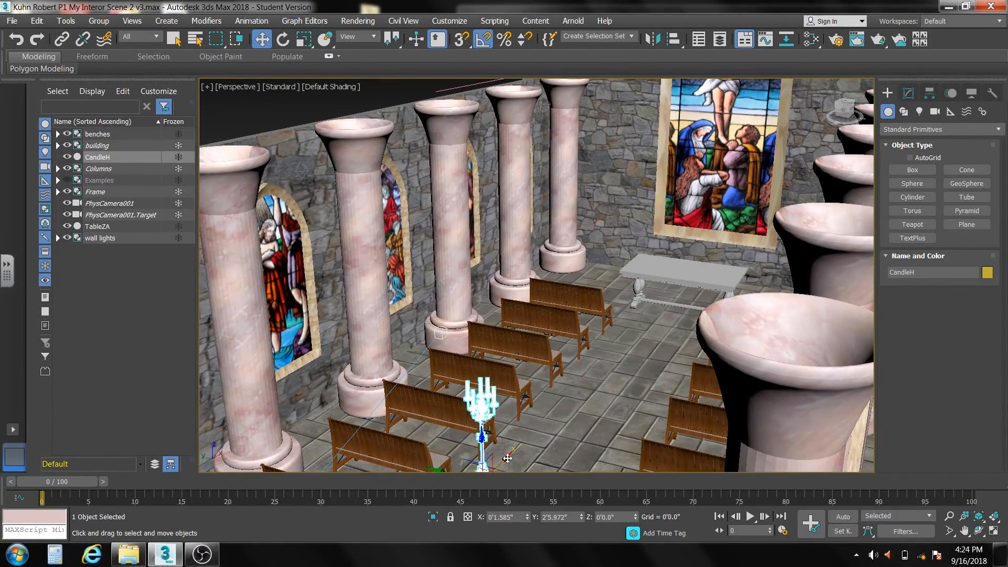
{"action": "left_click_drag", "start_coordinate": [507, 458], "coordinate": [618, 277]}
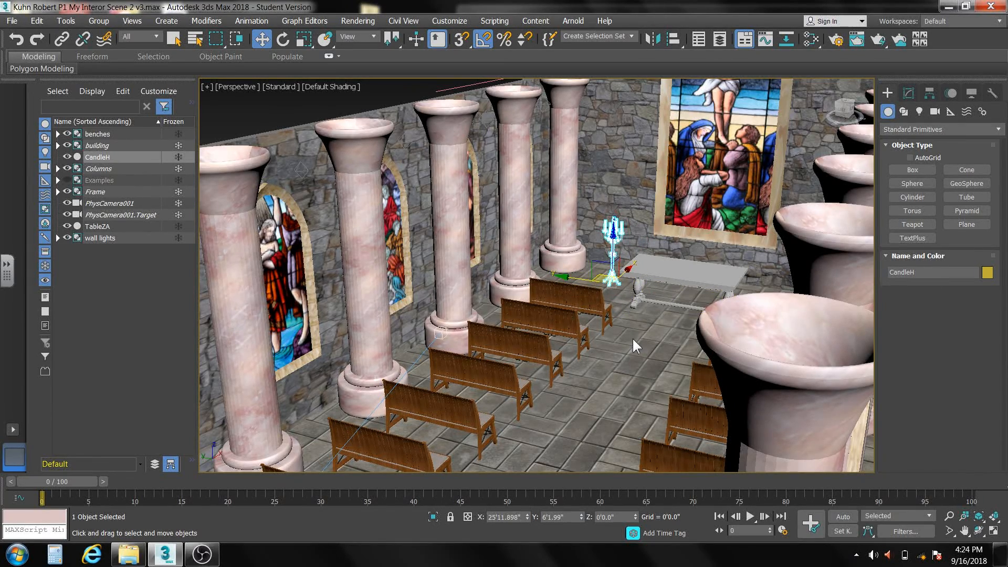
- Import the VaseF OBJ model from the HomeStuff, Decor (105) folder into the 3ds Max scene
{"action": "left_click", "coordinate": [127, 555]}
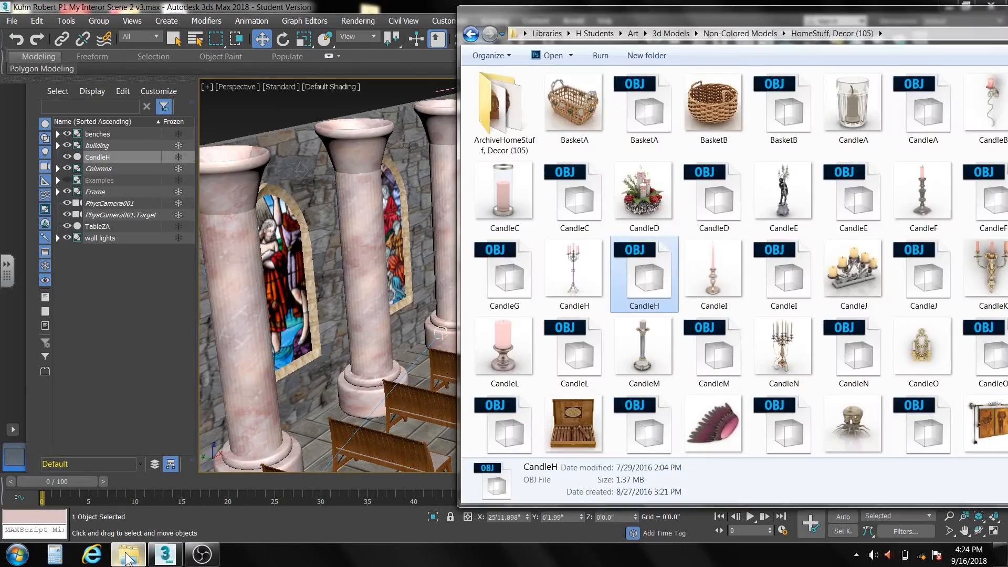
{"action": "left_click_drag", "start_coordinate": [906, 21], "coordinate": [762, 16]}
{"action": "left_click_drag", "start_coordinate": [961, 109], "coordinate": [945, 394]}
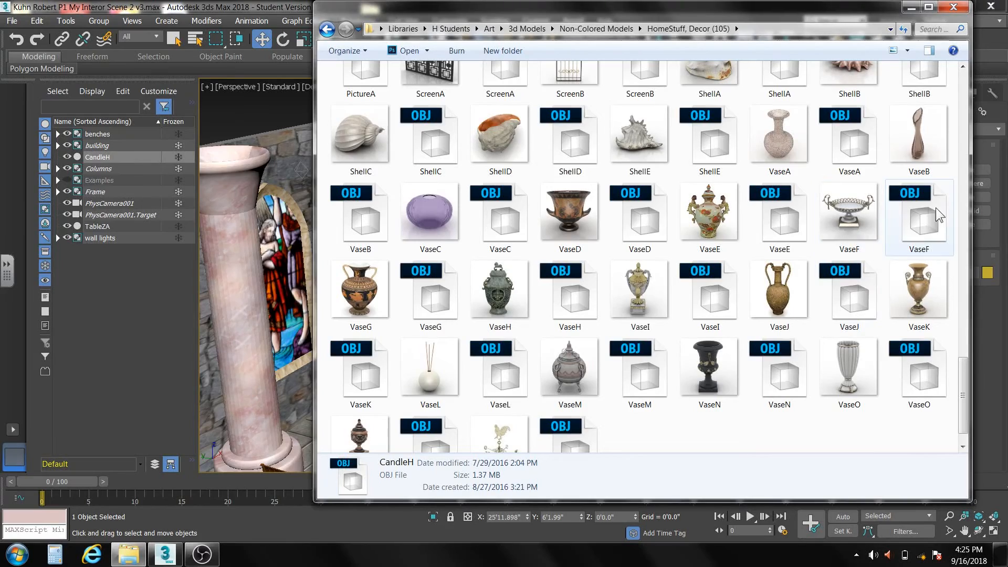
{"action": "left_click_drag", "start_coordinate": [819, 17], "coordinate": [364, 36]}
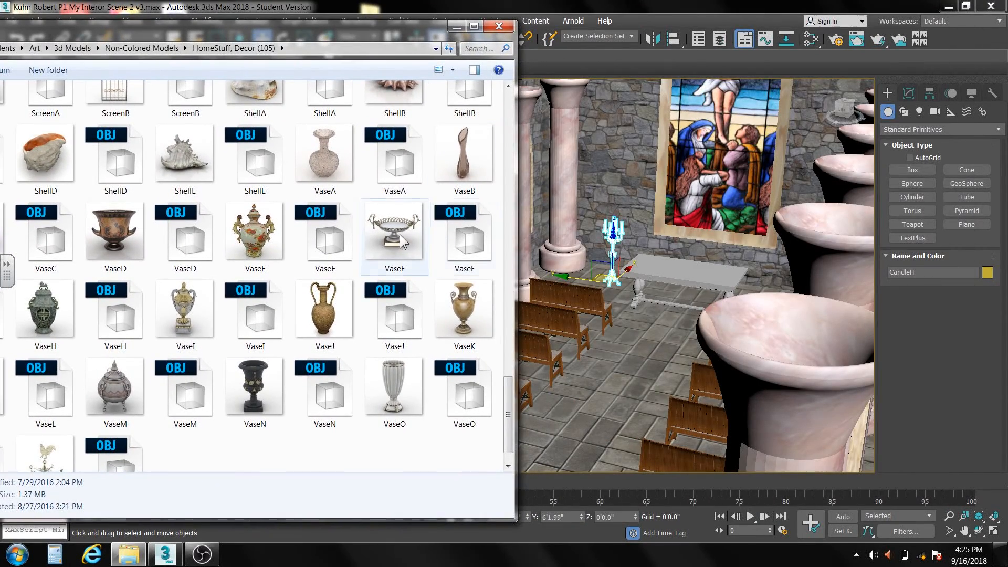
{"action": "left_click_drag", "start_coordinate": [462, 244], "coordinate": [621, 348]}
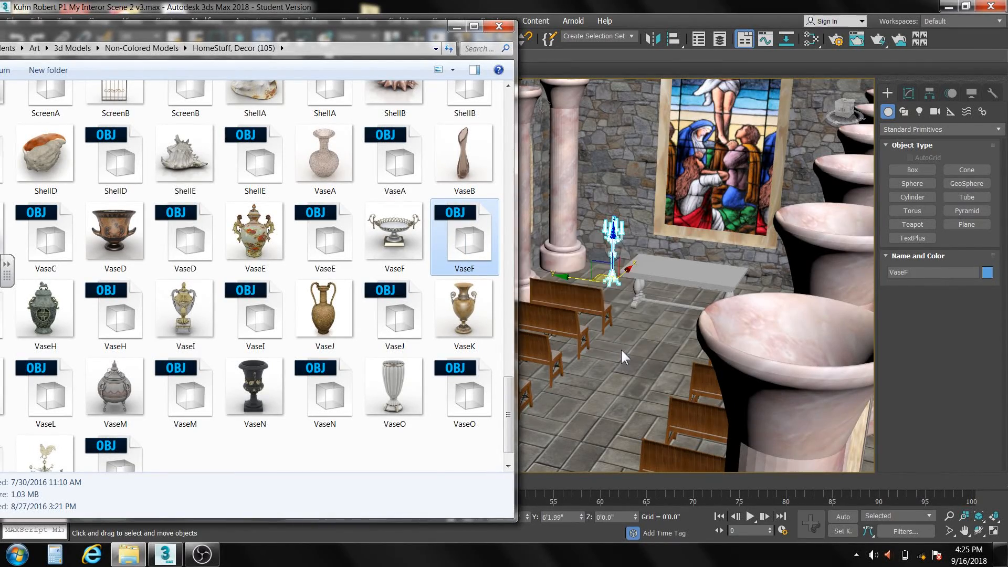
{"action": "left_click", "coordinate": [649, 351]}
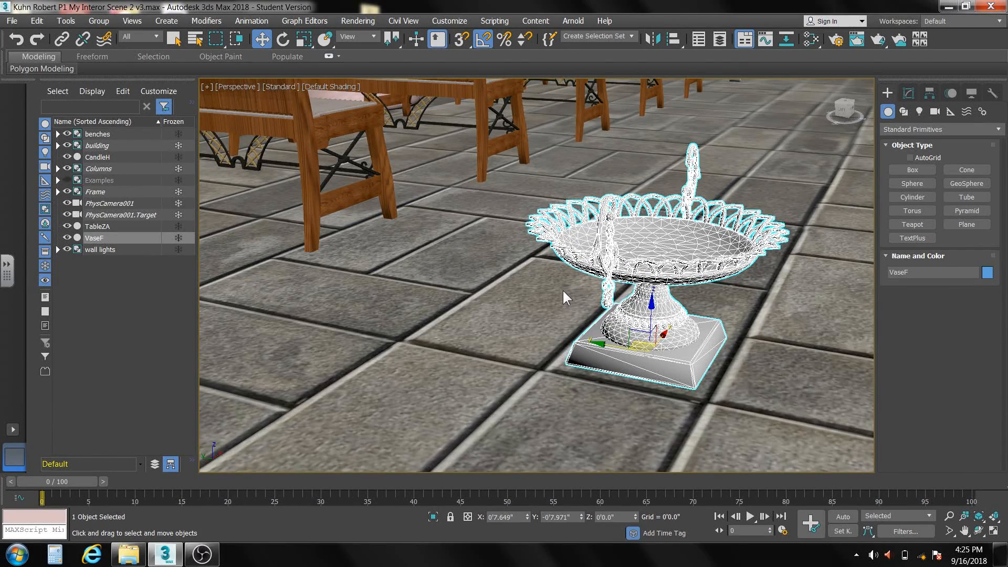
- Use Select and Place to move VaseF from the aisle floor onto the middle of the altar table's top
{"action": "scroll", "coordinate": [562, 289], "scroll_direction": "down", "scroll_amount": 5}
{"action": "mouse_move", "coordinate": [562, 288]}
{"action": "middle_mouse_down"}
{"action": "mouse_move", "coordinate": [522, 349]}
{"action": "mouse_move", "coordinate": [597, 342]}
{"action": "middle_mouse_up"}
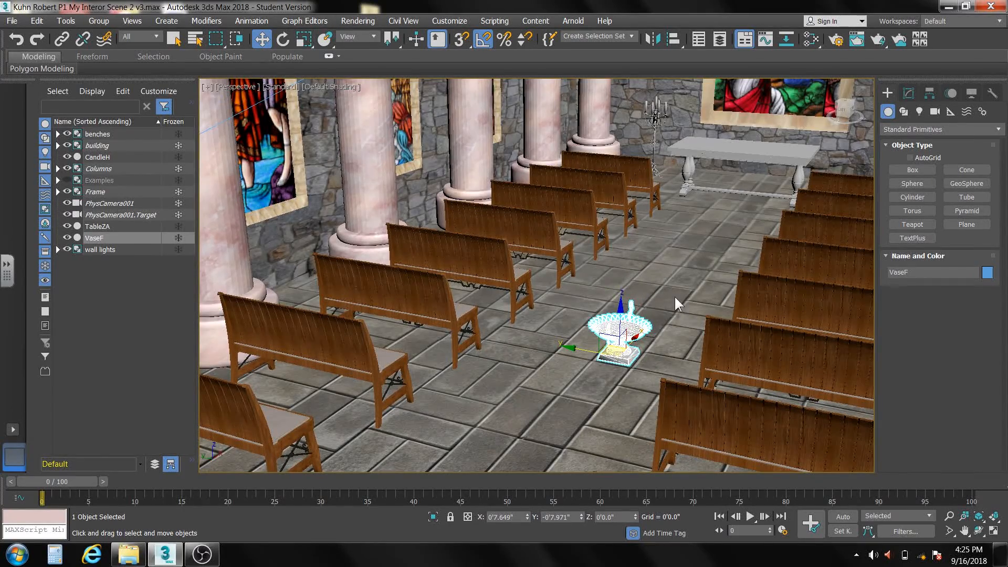
{"action": "scroll", "coordinate": [675, 294], "scroll_direction": "up", "scroll_amount": 4}
{"action": "middle_click_drag", "start_coordinate": [675, 294], "coordinate": [656, 314]}
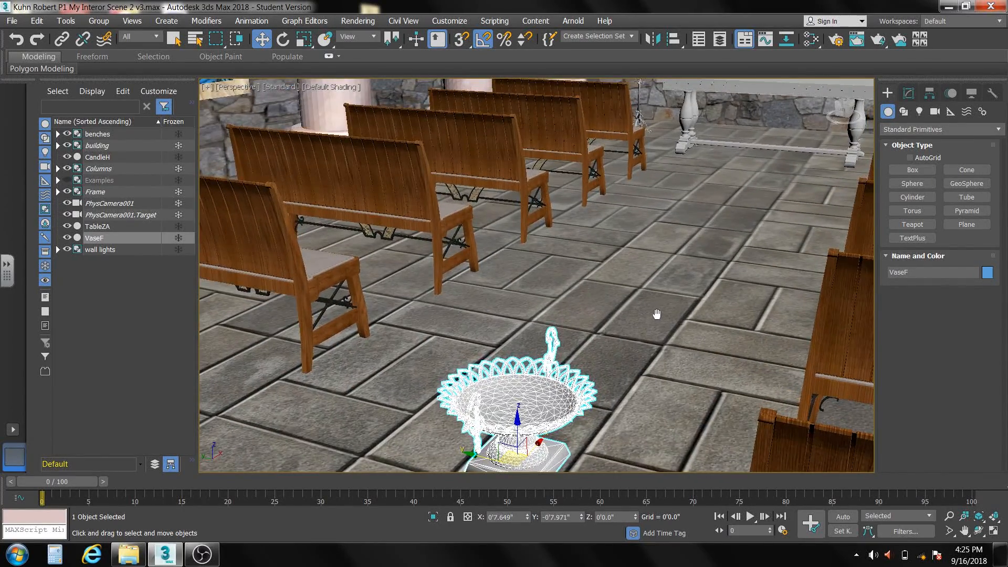
{"action": "left_click", "coordinate": [324, 38]}
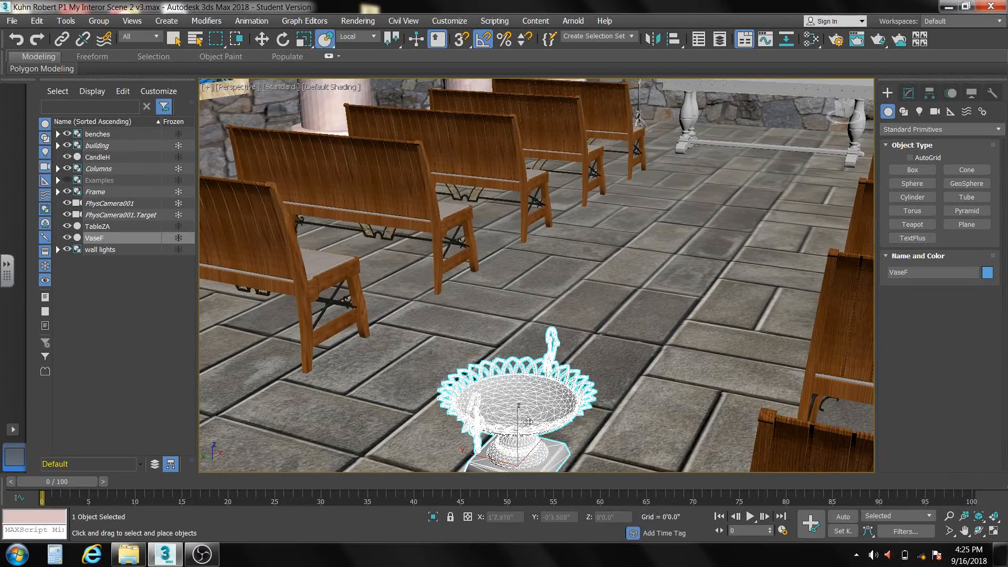
{"action": "left_click_drag", "start_coordinate": [516, 457], "coordinate": [803, 83]}
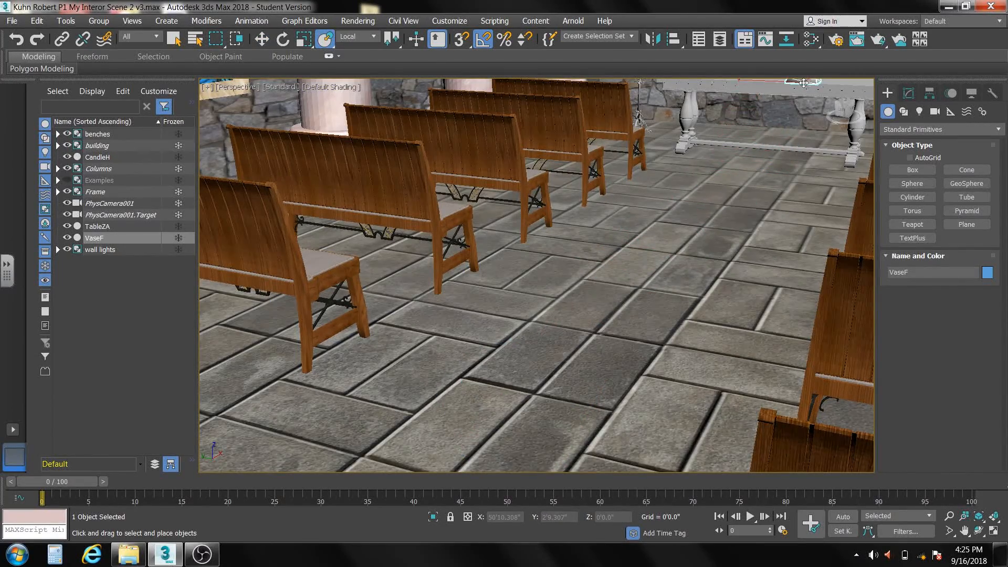
{"action": "middle_click_drag", "start_coordinate": [791, 111], "coordinate": [672, 360]}
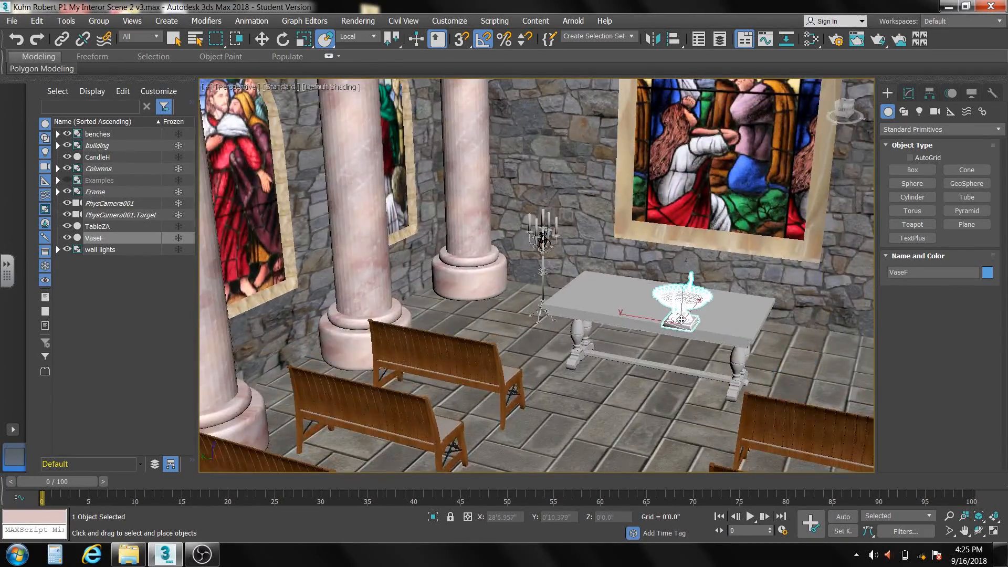
{"action": "scroll", "coordinate": [681, 319], "scroll_direction": "up", "scroll_amount": 5}
{"action": "left_click_drag", "start_coordinate": [681, 319], "coordinate": [654, 286]}
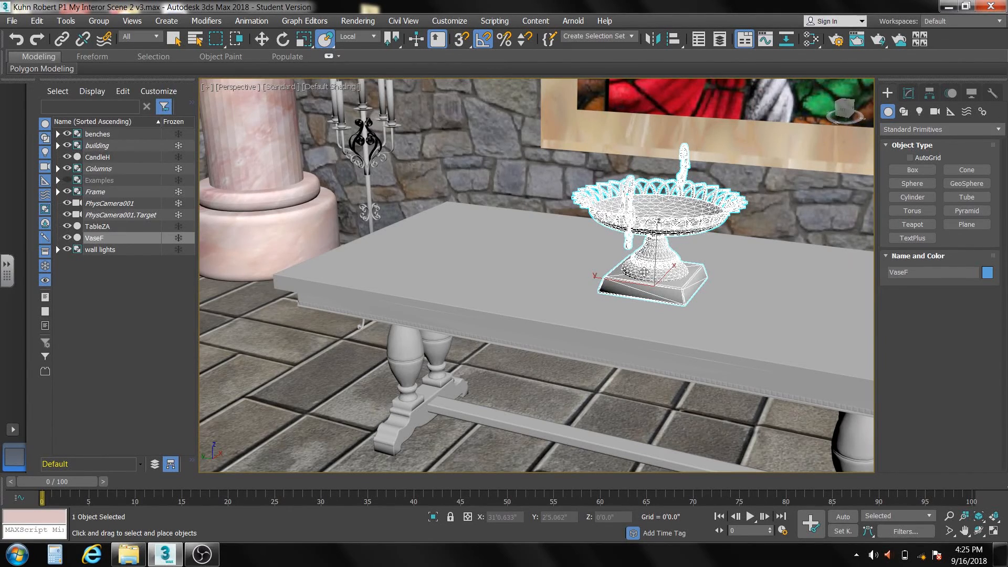
- Check the table through the scene camera, return to perspective, and uniformly scale TableZA to about 150%
{"action": "key", "text": "c"}
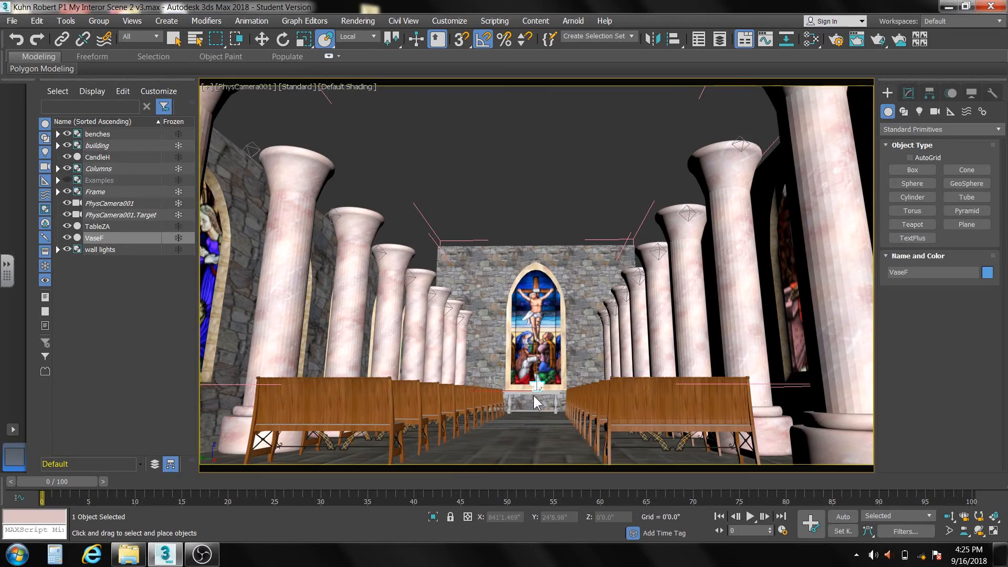
{"action": "key", "text": "p"}
{"action": "key", "text": "z"}
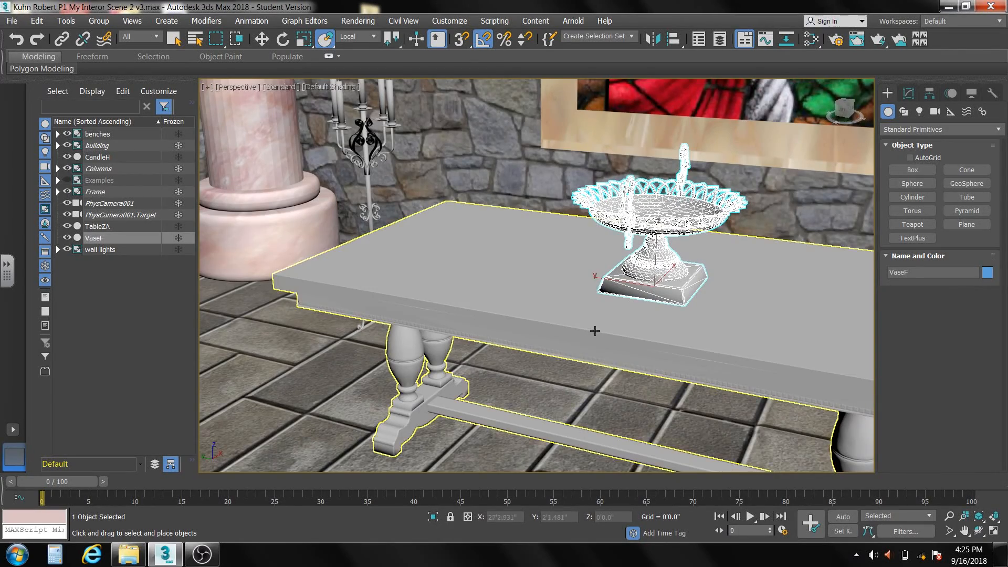
{"action": "scroll", "coordinate": [594, 331], "scroll_direction": "down", "scroll_amount": 2}
{"action": "middle_click_drag", "start_coordinate": [594, 331], "coordinate": [561, 323]}
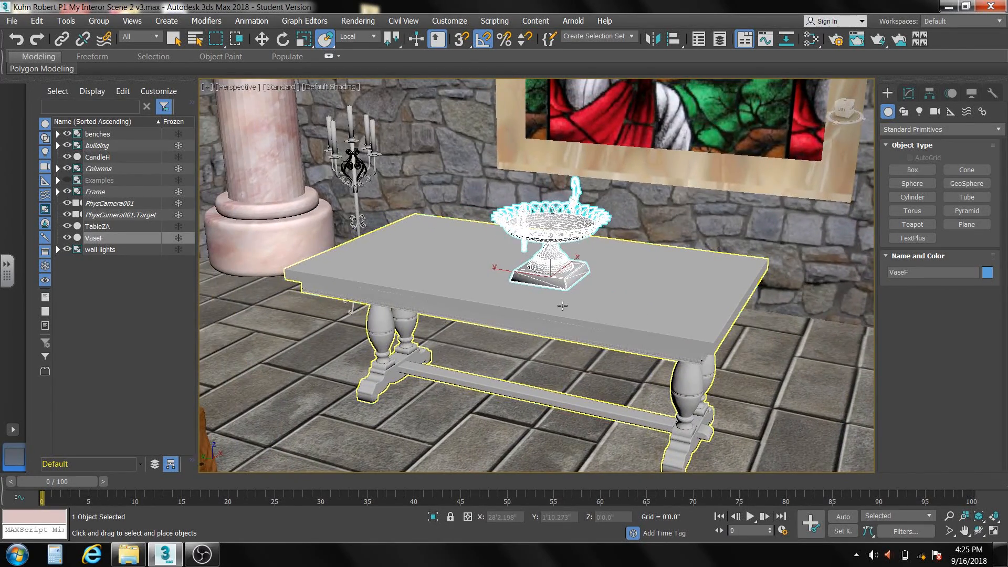
{"action": "left_click", "coordinate": [563, 305]}
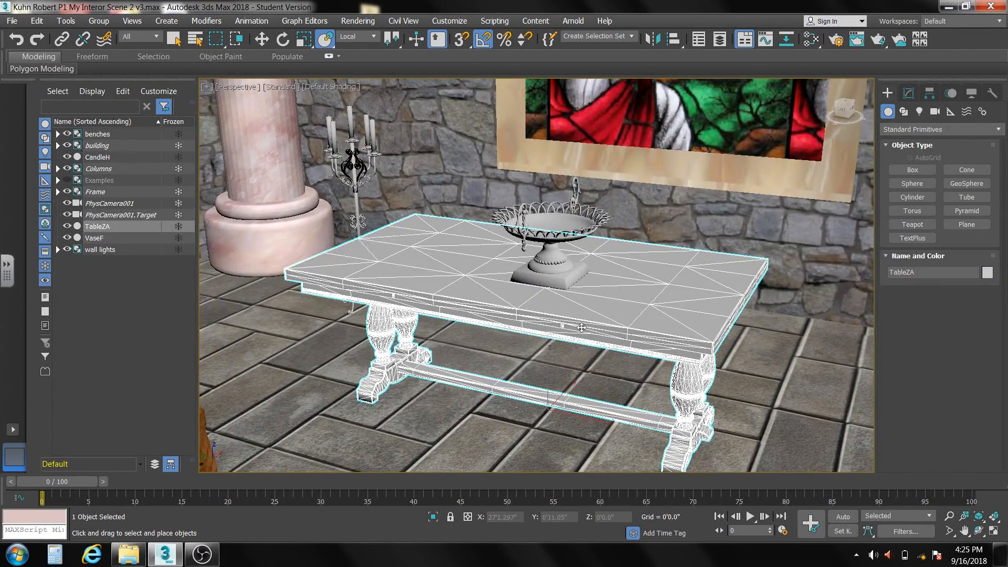
{"action": "left_click", "coordinate": [301, 37]}
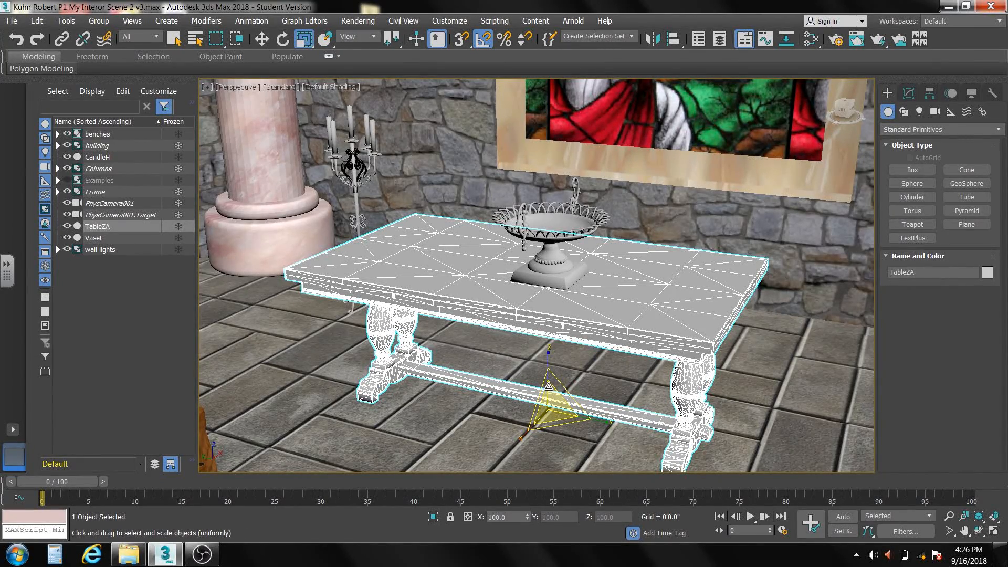
{"action": "left_click_drag", "start_coordinate": [548, 393], "coordinate": [560, 366]}
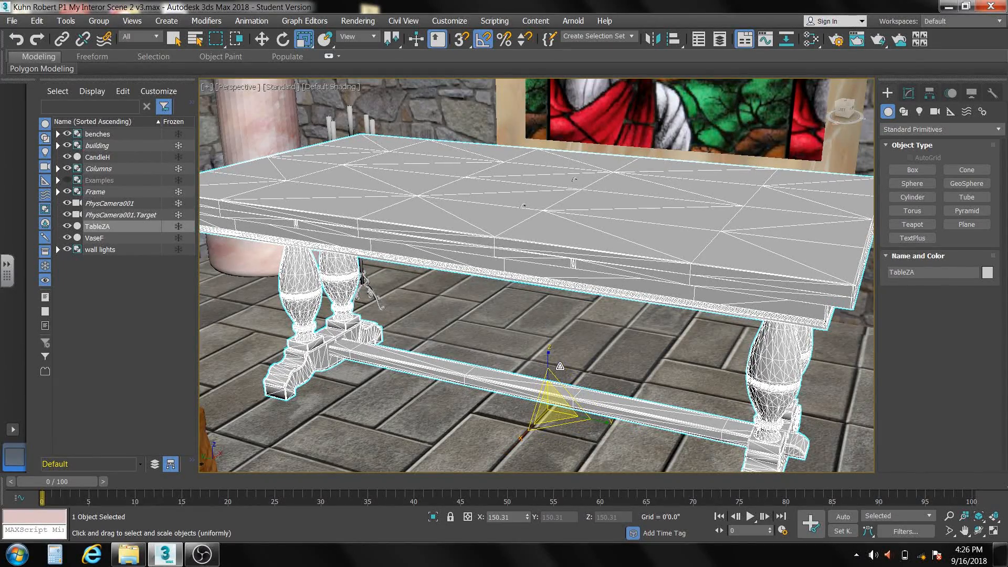
{"action": "left_click", "coordinate": [112, 236]}
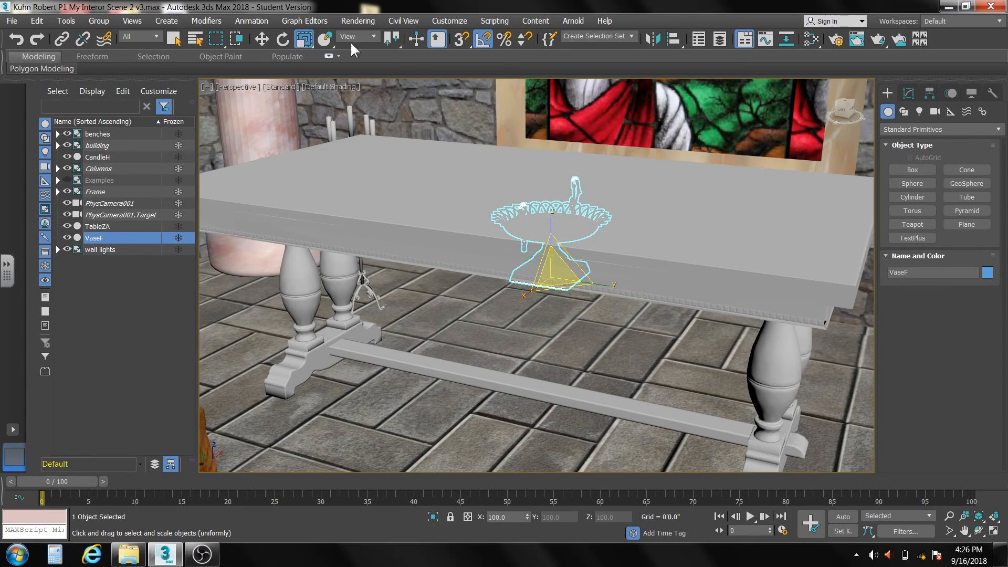
{"action": "left_click", "coordinate": [325, 39]}
{"action": "left_click", "coordinate": [554, 242]}
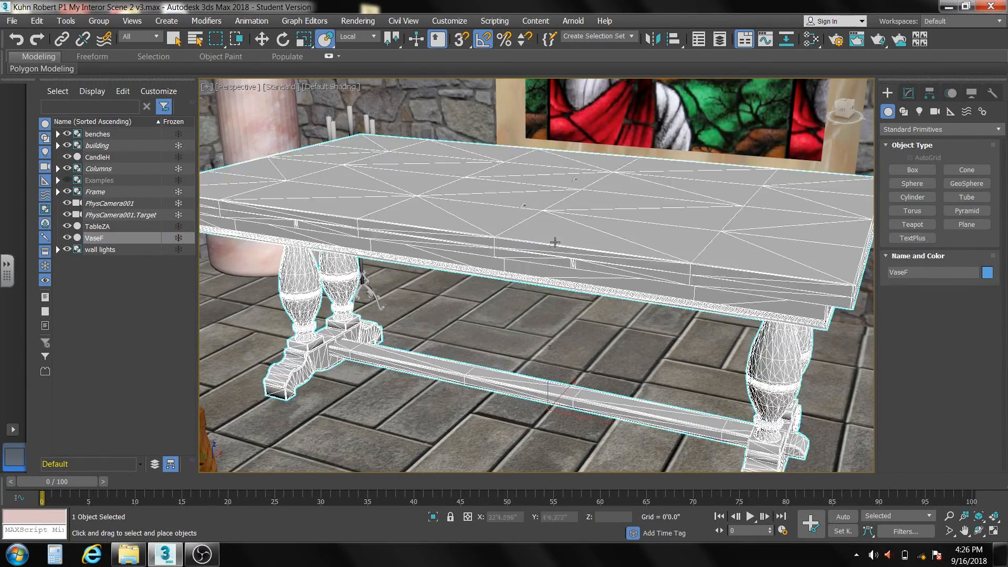
{"action": "left_click_drag", "start_coordinate": [555, 242], "coordinate": [552, 218]}
{"action": "key", "text": "ctrl+z"}
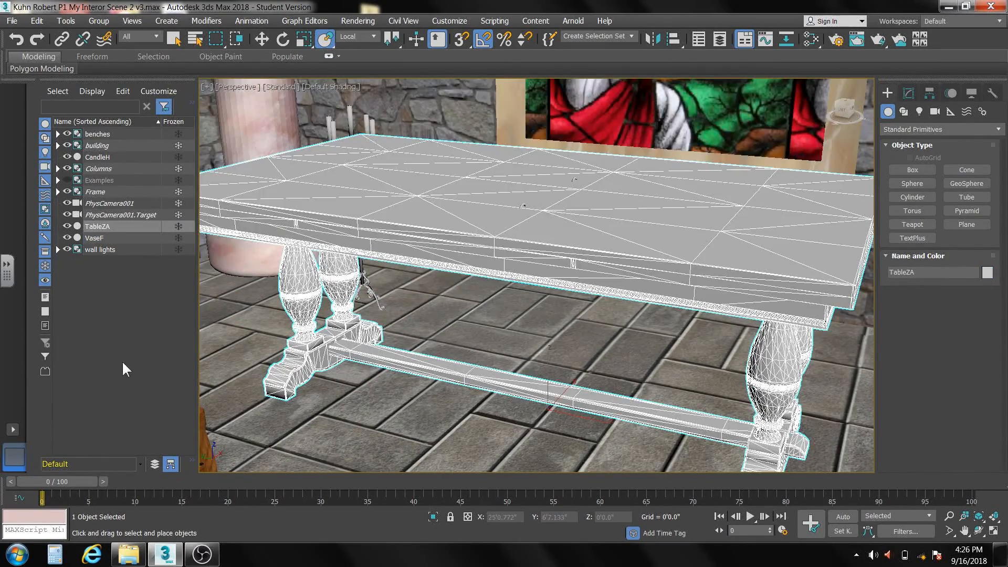
- Raise VaseF out of the enlarged table and set it on the tabletop, at about Z 4'2.9"
{"action": "middle_click_drag", "start_coordinate": [508, 292], "coordinate": [561, 180], "text": "alt"}
{"action": "left_click", "coordinate": [563, 251]}
{"action": "key", "text": "w"}
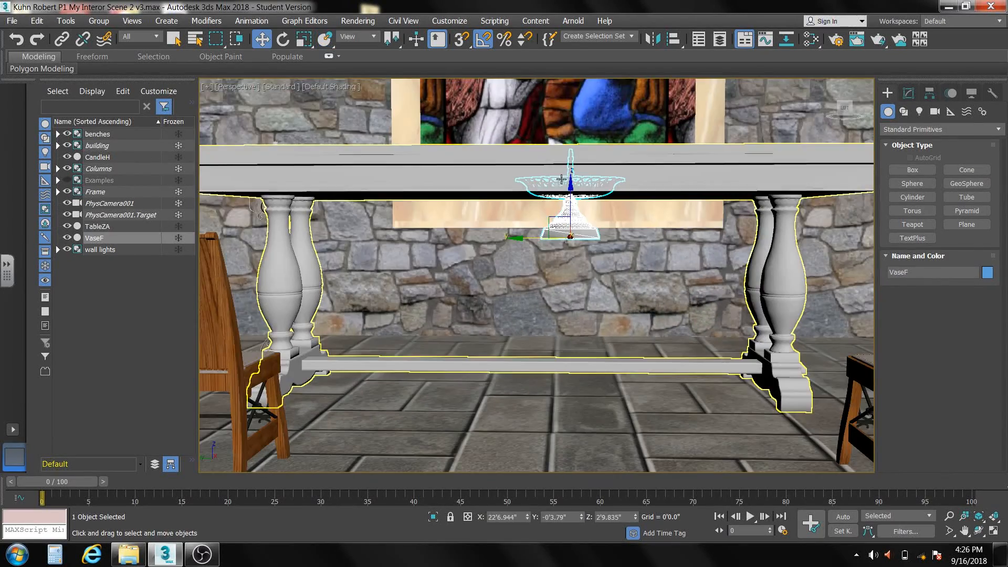
{"action": "left_click_drag", "start_coordinate": [574, 186], "coordinate": [573, 127]}
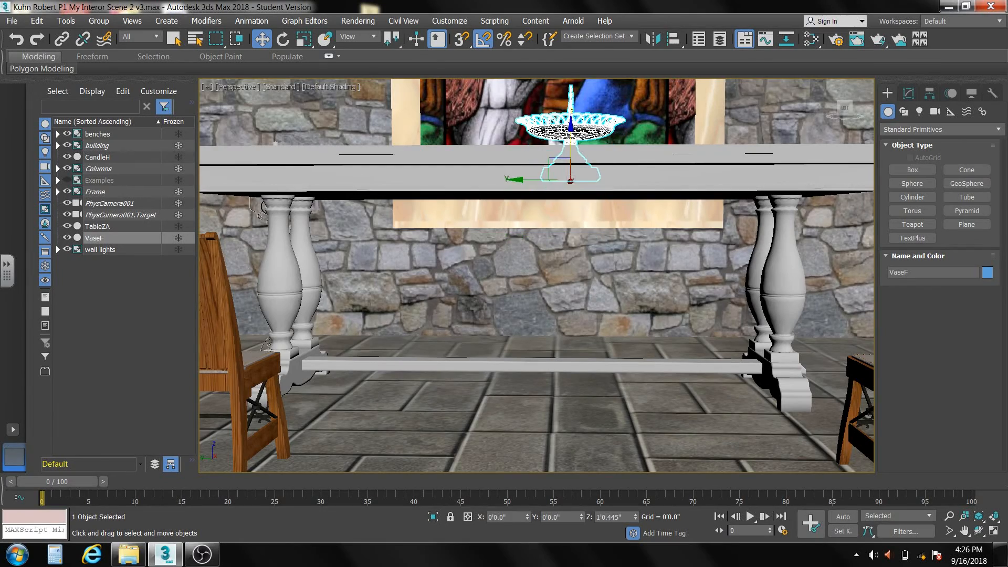
{"action": "middle_click_drag", "start_coordinate": [563, 222], "coordinate": [532, 277], "text": "alt"}
{"action": "left_click_drag", "start_coordinate": [556, 203], "coordinate": [524, 231]}
{"action": "left_click", "coordinate": [325, 39]}
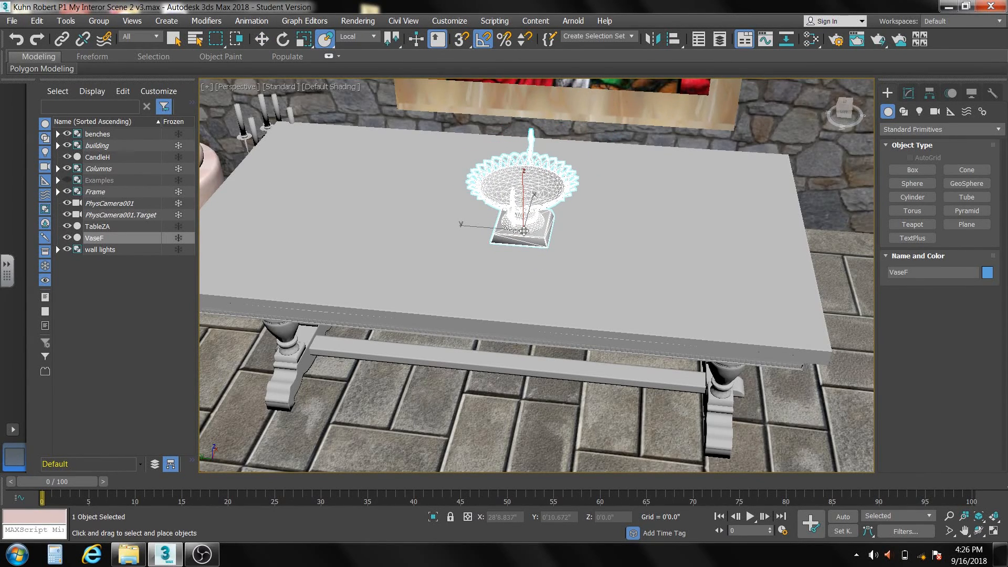
- Uniformly scale VaseF to about 203% and centre it on the table by setting its Y position to 0
{"action": "left_click", "coordinate": [304, 39]}
{"action": "left_click_drag", "start_coordinate": [533, 231], "coordinate": [550, 176]}
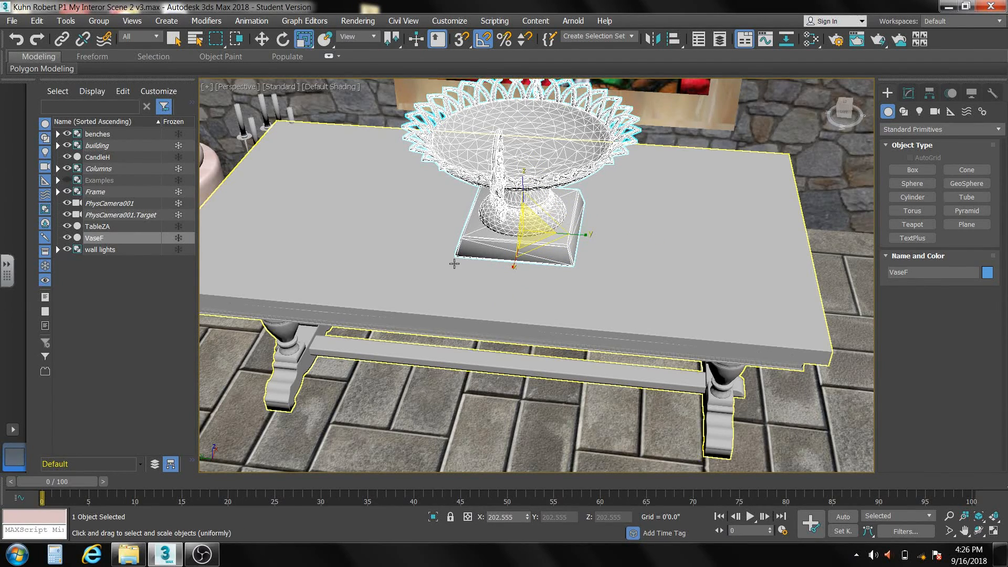
{"action": "left_click", "coordinate": [263, 39]}
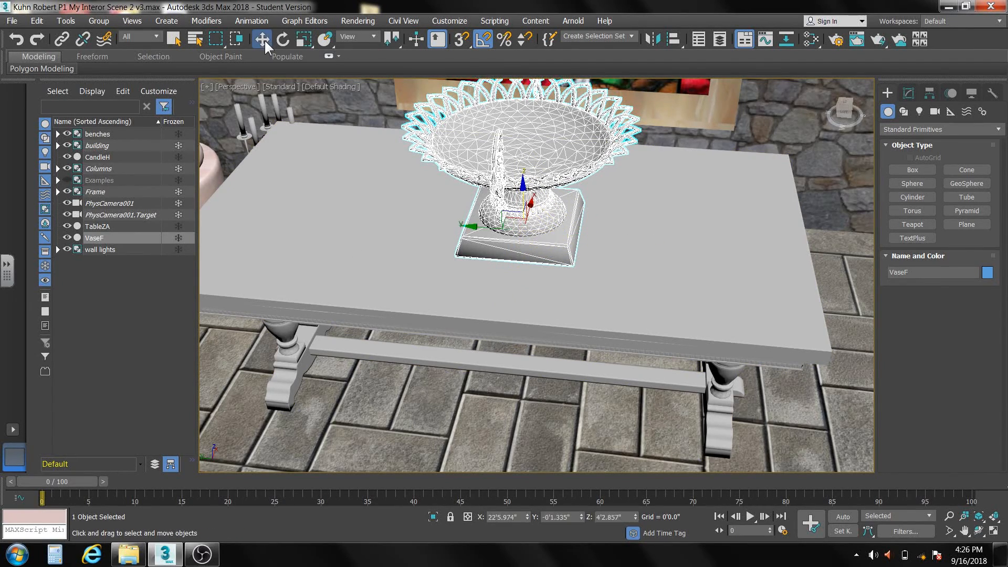
{"action": "left_click", "coordinate": [356, 188]}
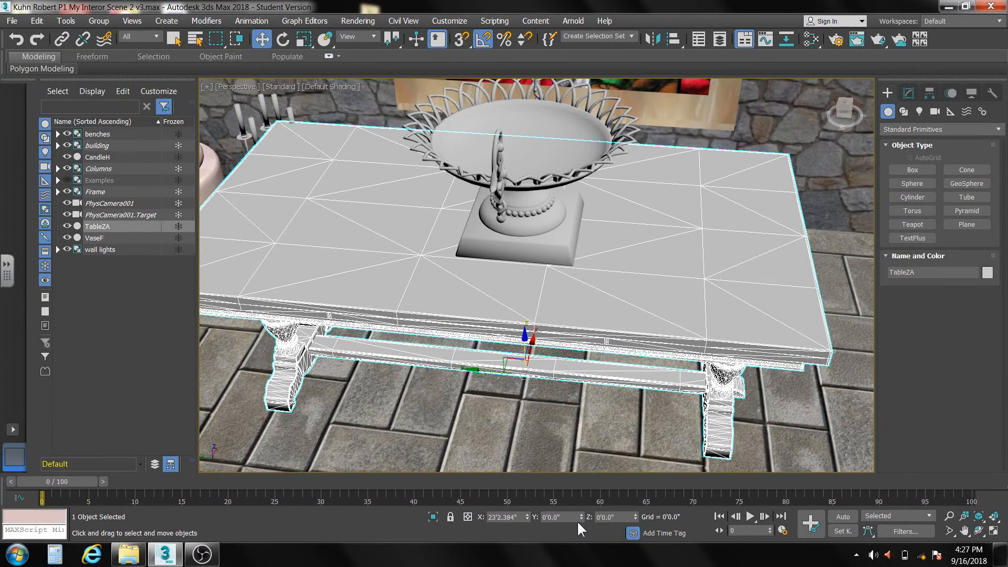
{"action": "left_click", "coordinate": [521, 253]}
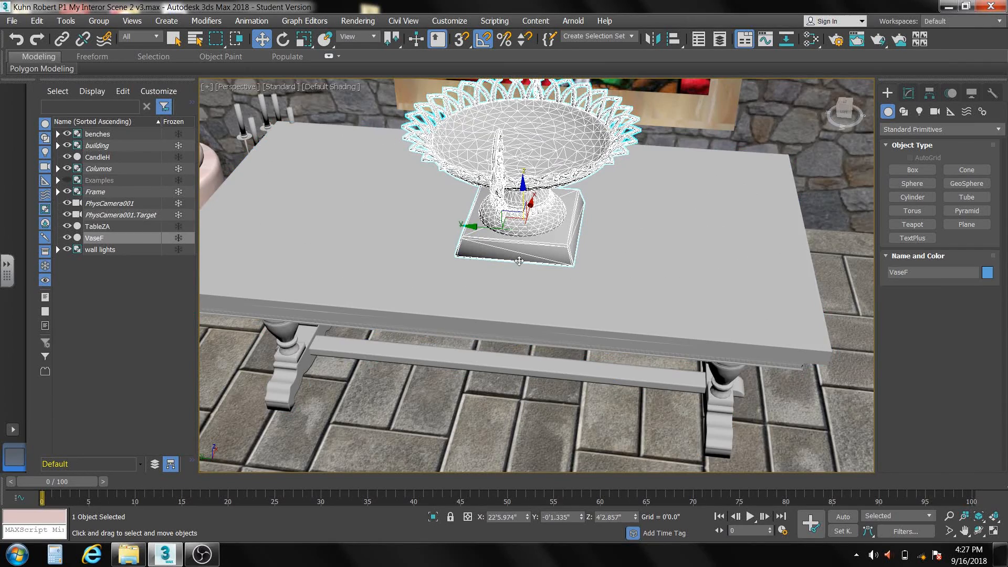
{"action": "right_click", "coordinate": [581, 515]}
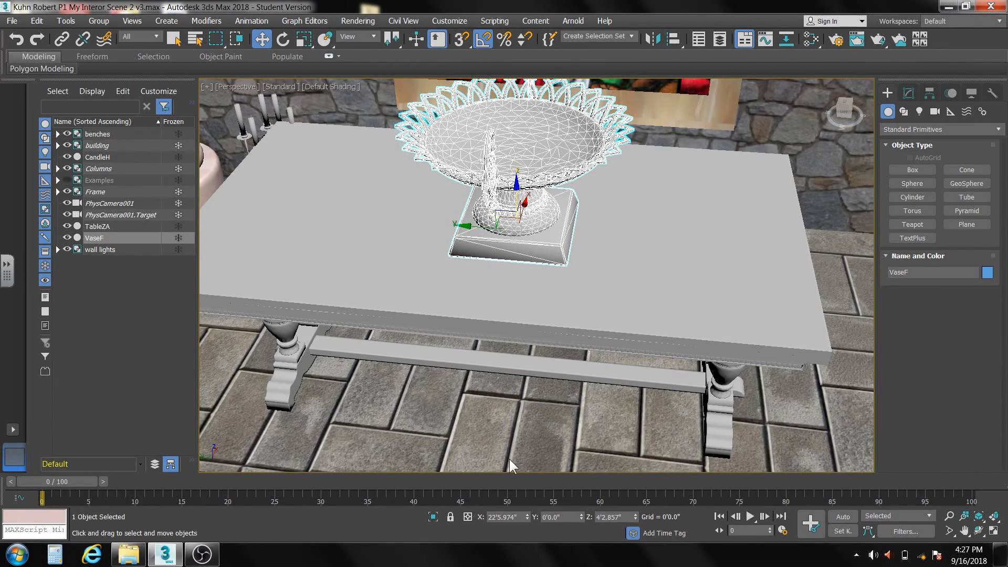
- Rotate VaseF 90 degrees about Z so its handles line up with the table's length
{"action": "left_click", "coordinate": [283, 39]}
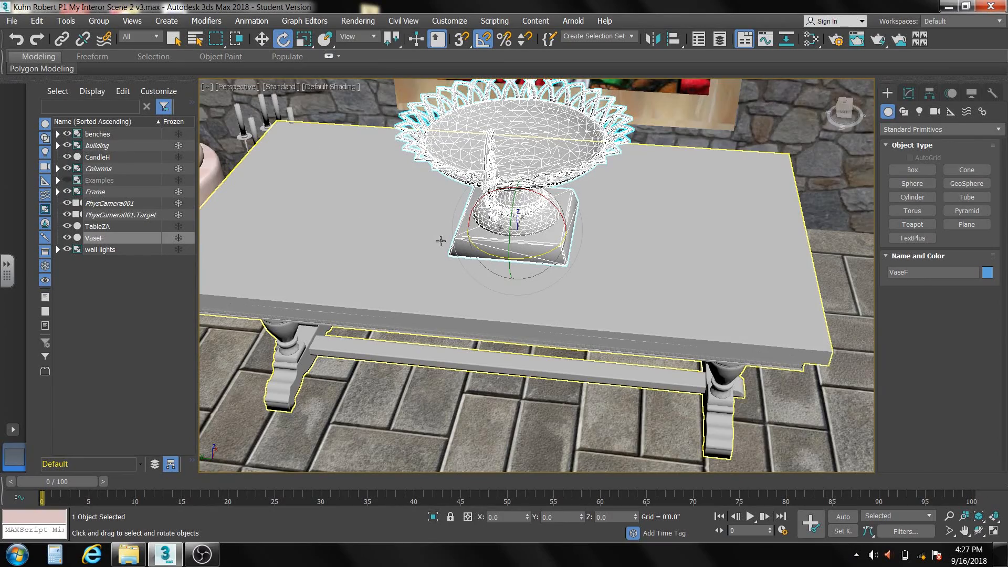
{"action": "left_click_drag", "start_coordinate": [494, 257], "coordinate": [543, 252]}
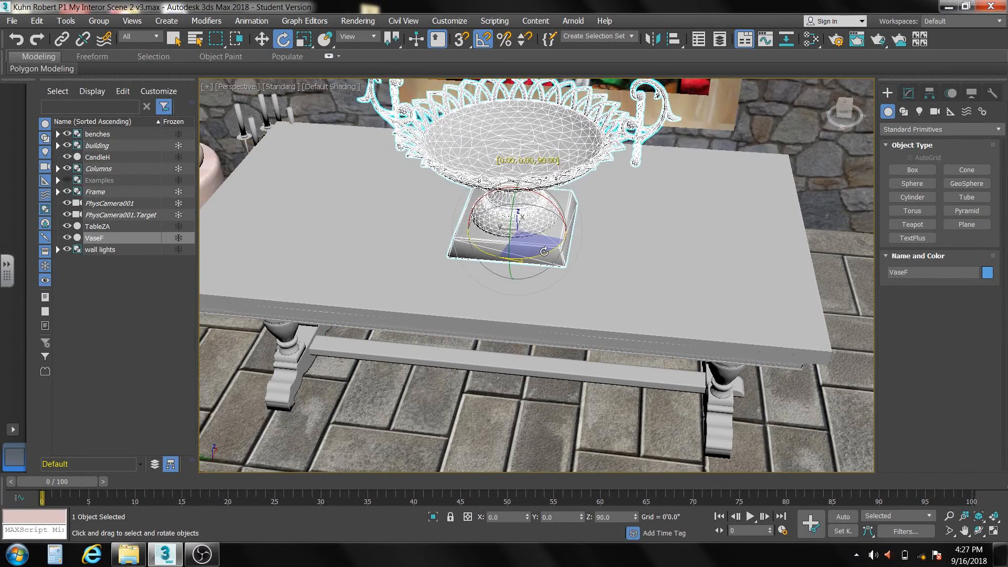
{"action": "middle_click_drag", "start_coordinate": [415, 212], "coordinate": [495, 257]}
{"action": "scroll", "coordinate": [423, 228], "scroll_direction": "down", "scroll_amount": 5}
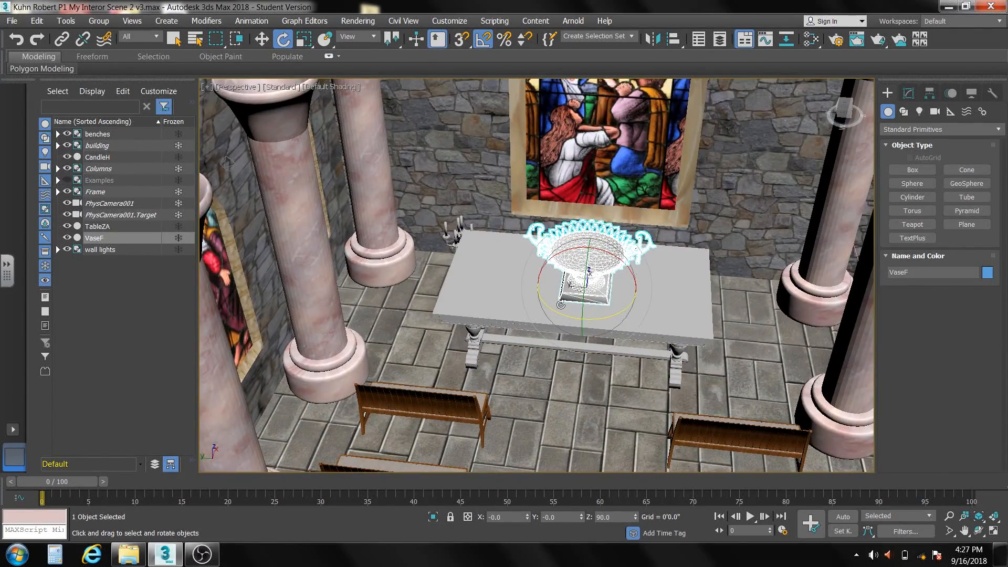
{"action": "middle_click_drag", "start_coordinate": [587, 319], "coordinate": [573, 291], "text": "alt"}
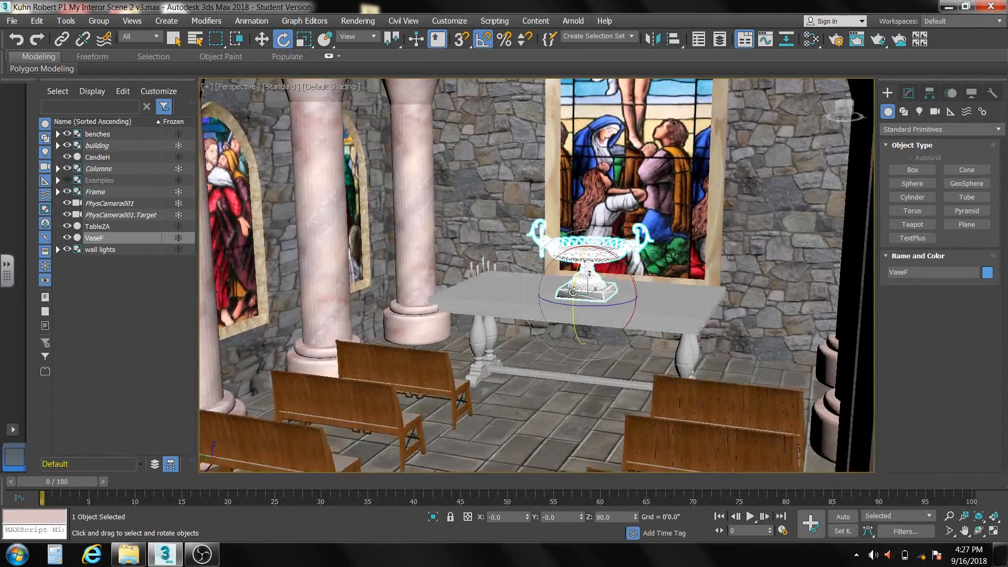
- Scale TableZA along Z only to about 132% to lower the tabletop
{"action": "left_click", "coordinate": [642, 321]}
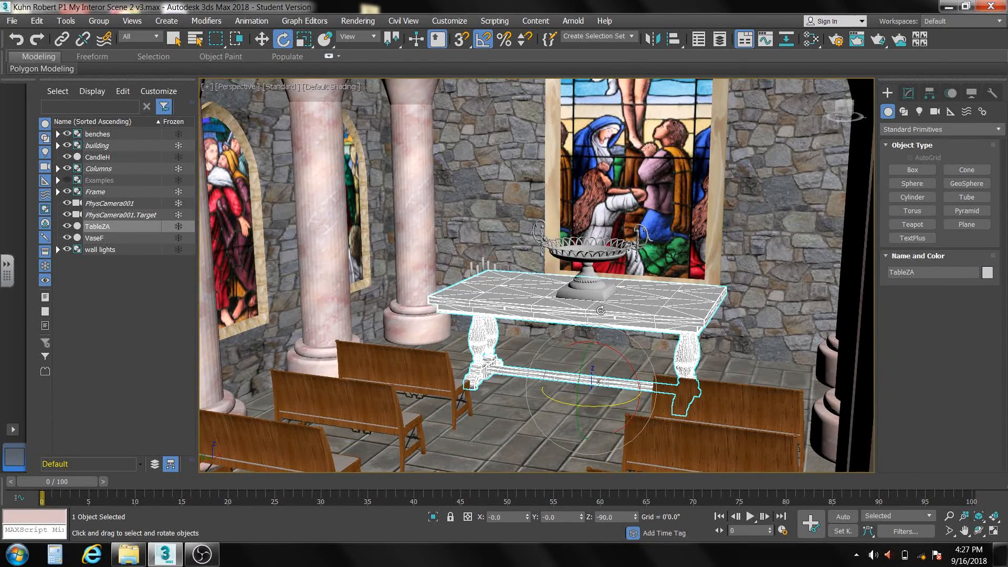
{"action": "left_click", "coordinate": [304, 40]}
{"action": "key", "text": "r"}
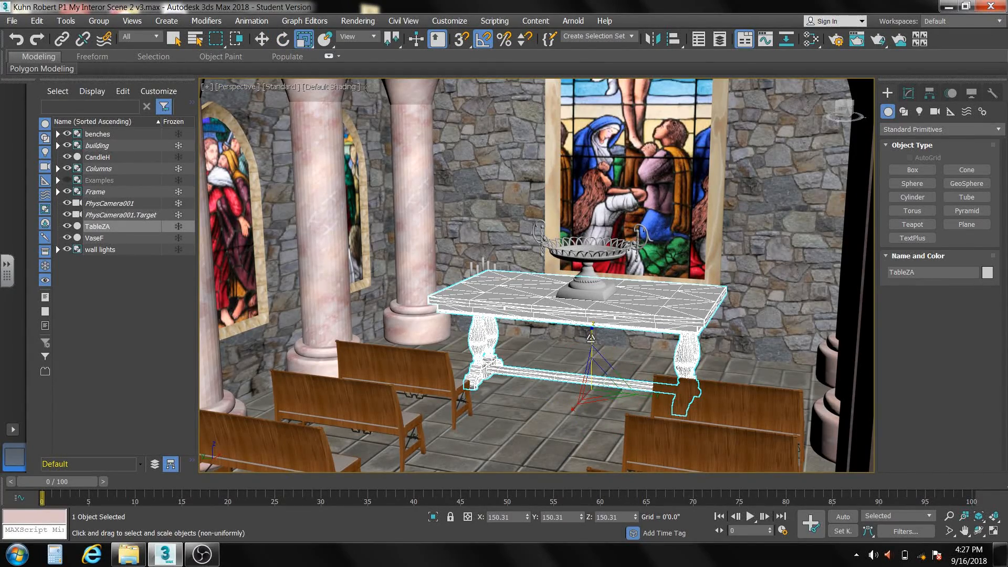
{"action": "left_click_drag", "start_coordinate": [593, 336], "coordinate": [593, 343]}
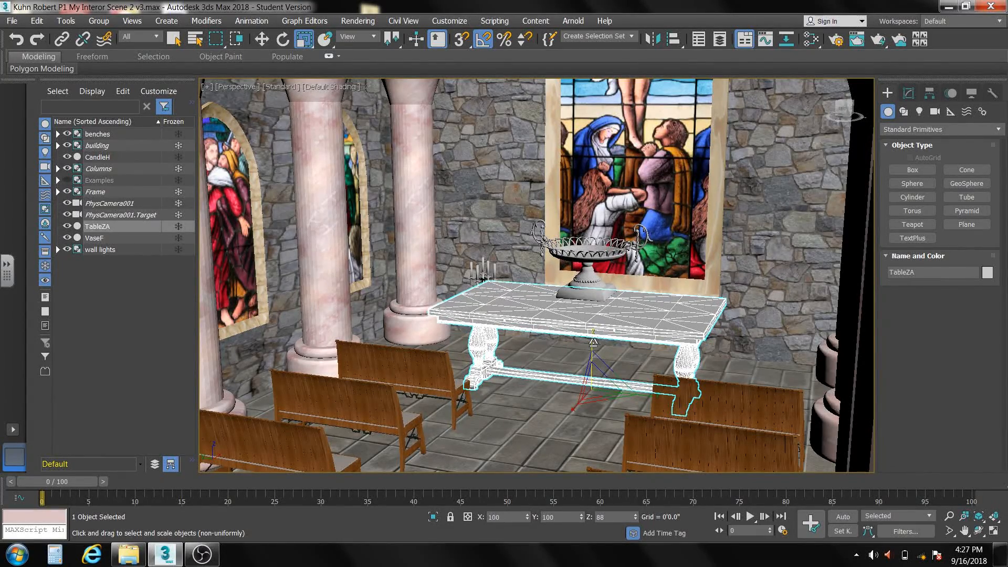
- Place VaseF back down on the lowered tabletop, at about Z 3'8.7", and recentre it by setting its Y position to 0
{"action": "left_click", "coordinate": [591, 286]}
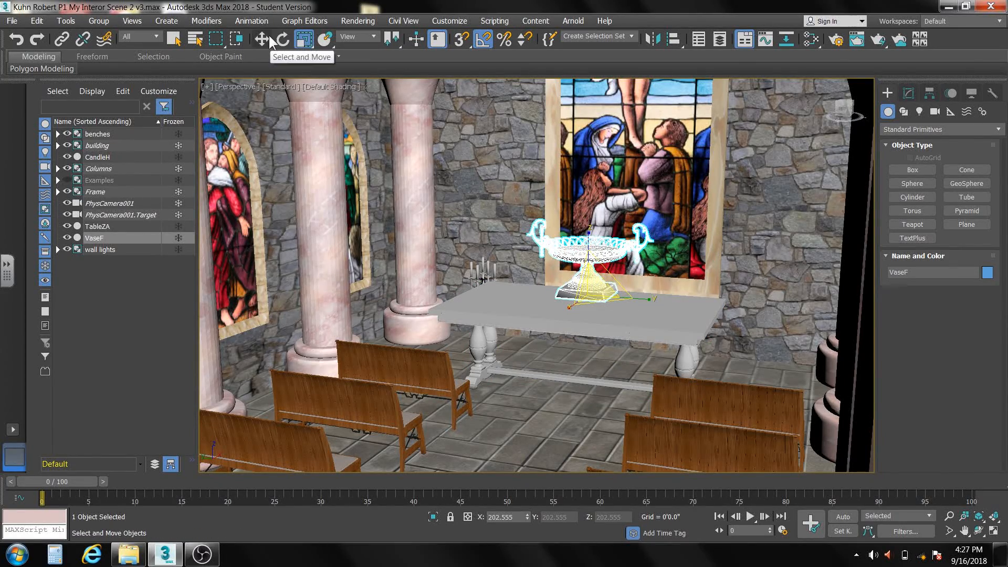
{"action": "left_click", "coordinate": [324, 39]}
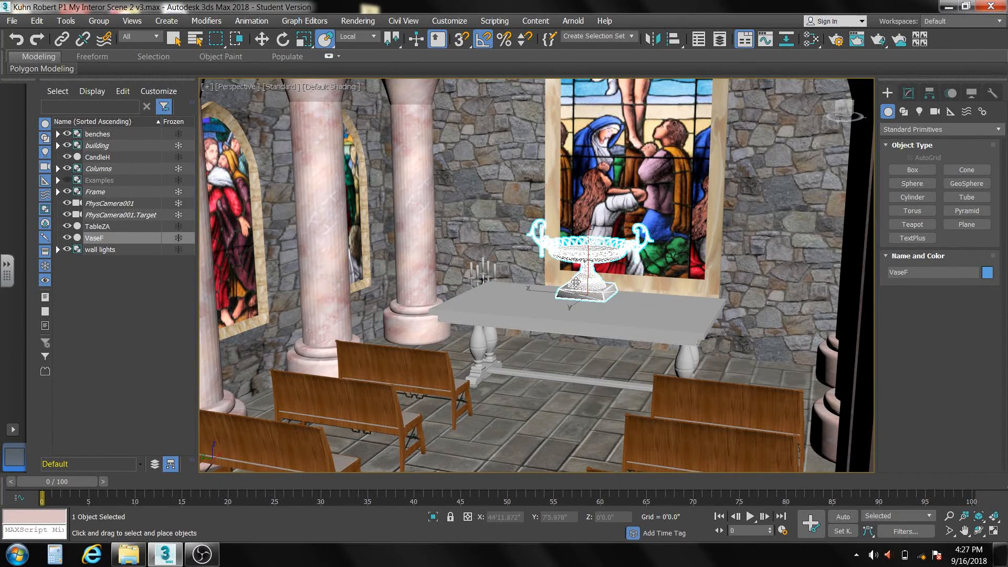
{"action": "left_click_drag", "start_coordinate": [580, 283], "coordinate": [579, 306]}
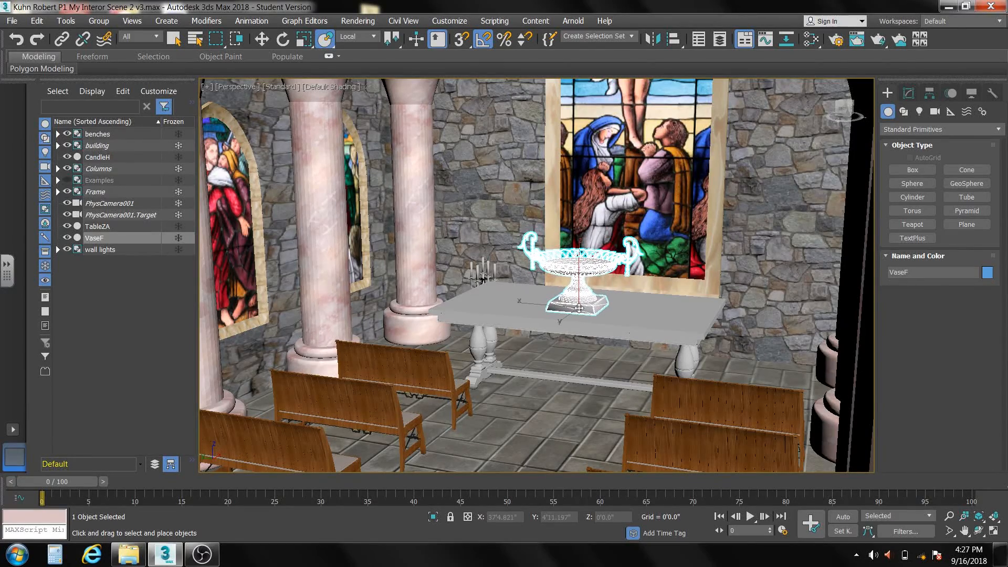
{"action": "left_click", "coordinate": [262, 39]}
{"action": "right_click", "coordinate": [581, 516]}
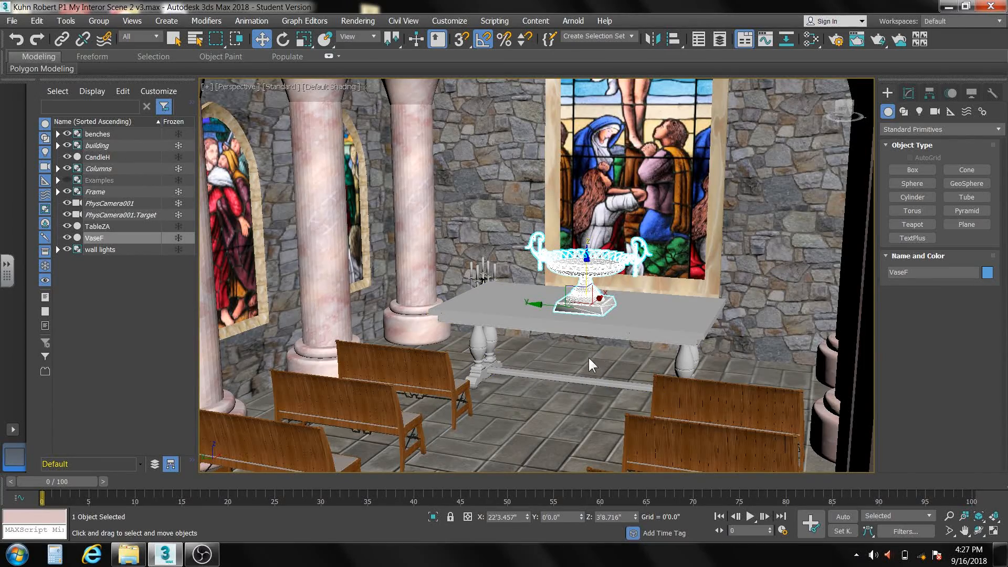
- Scale TableZA along its Y axis only to about 122% to make the table narrower
{"action": "middle_click_drag", "start_coordinate": [528, 370], "coordinate": [527, 401], "text": "alt"}
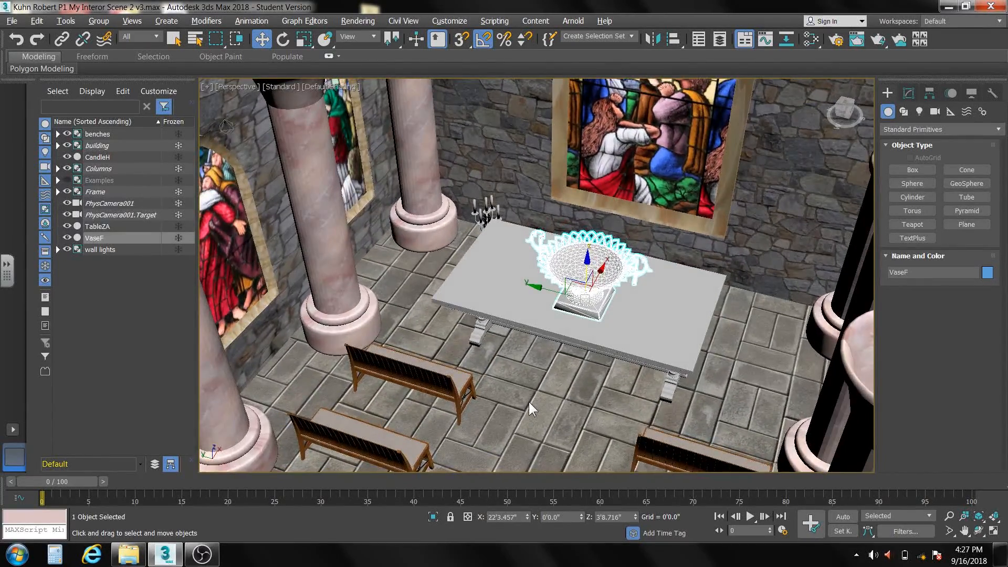
{"action": "left_click", "coordinate": [648, 329]}
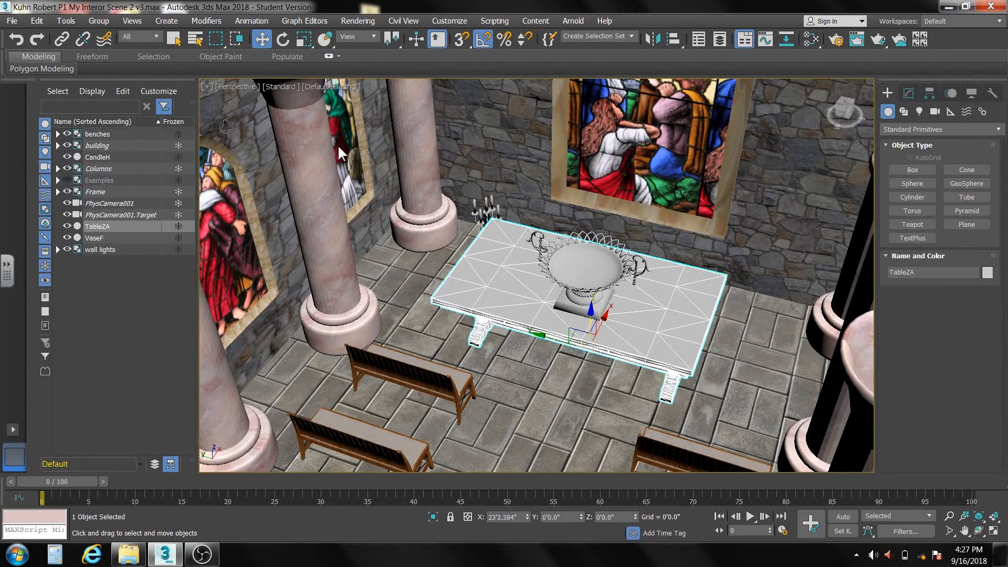
{"action": "left_click", "coordinate": [303, 38]}
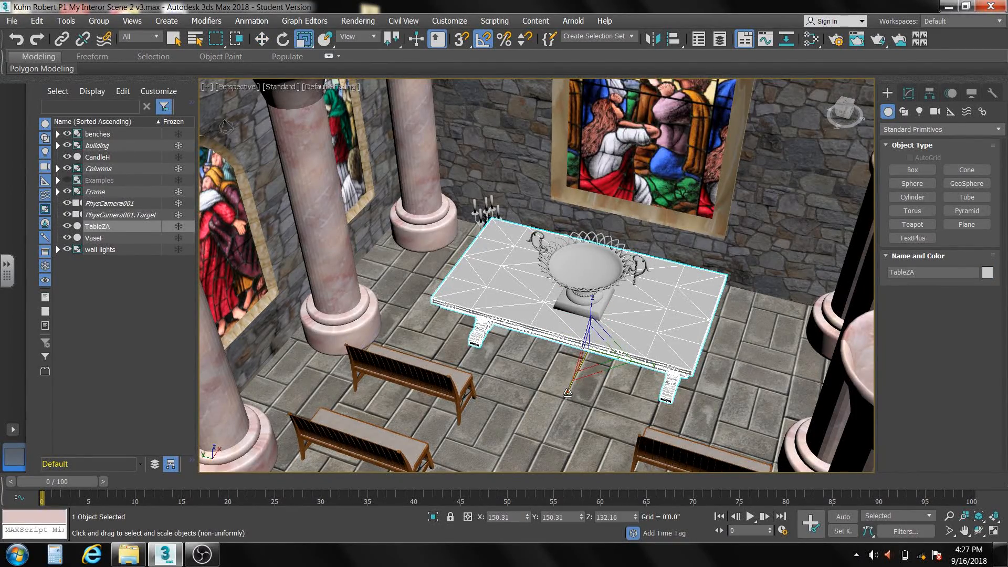
{"action": "left_click_drag", "start_coordinate": [568, 392], "coordinate": [572, 387]}
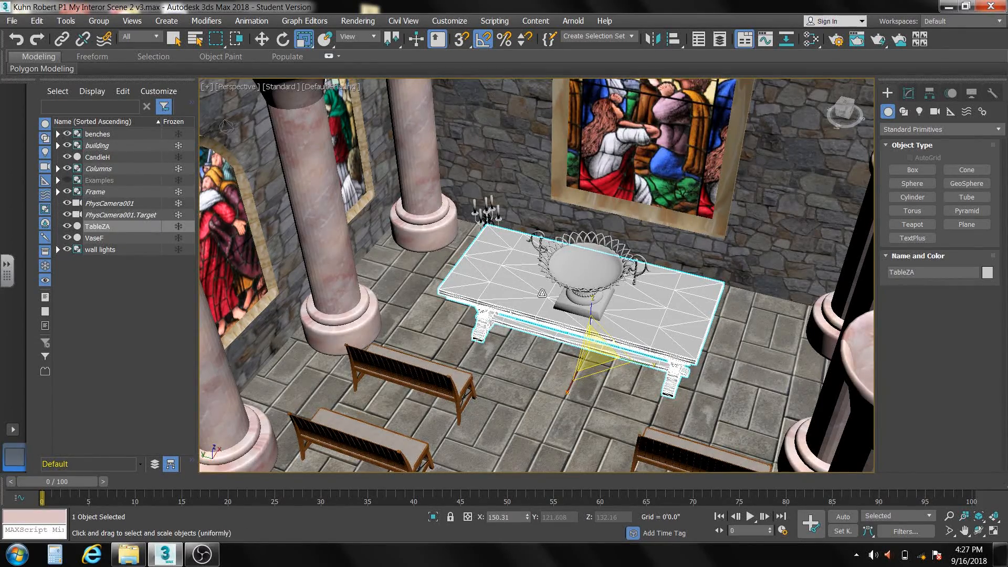
- Move CandleH off the table's corner to the open floor beside it, at about X 22'11.3", Y 7'5.6"
{"action": "middle_click_drag", "start_coordinate": [542, 293], "coordinate": [551, 340], "text": "alt"}
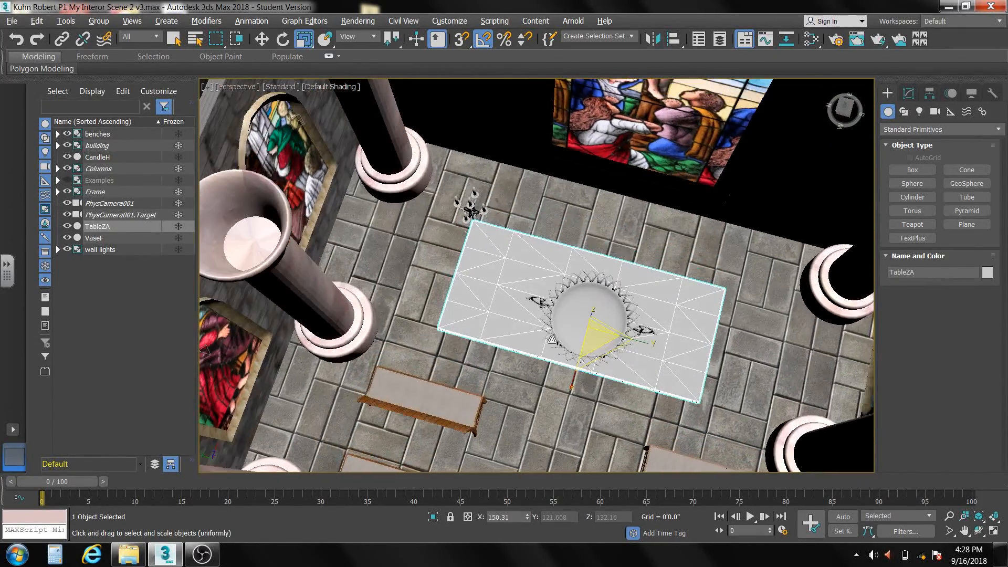
{"action": "left_click", "coordinate": [472, 211]}
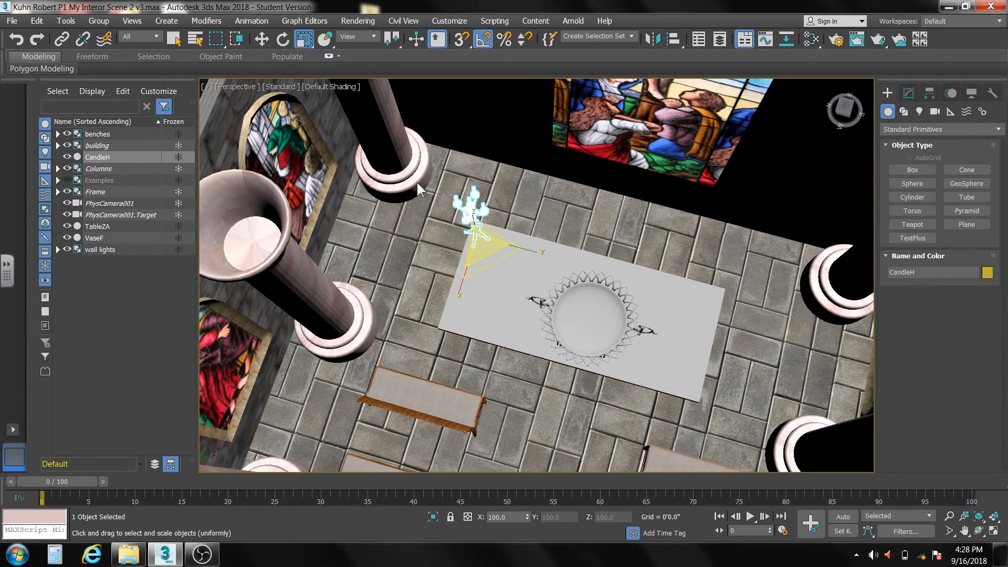
{"action": "left_click", "coordinate": [261, 38]}
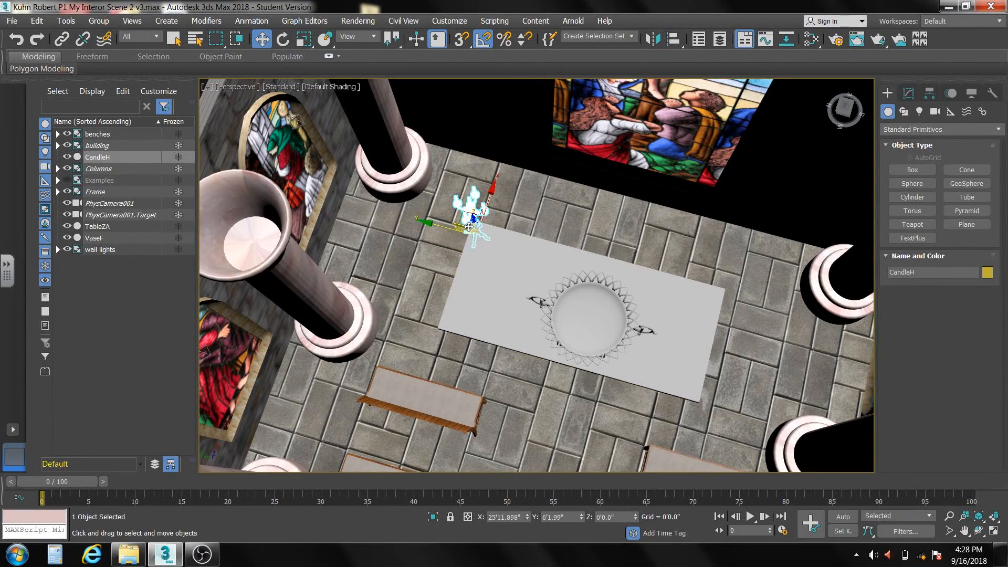
{"action": "left_click_drag", "start_coordinate": [461, 215], "coordinate": [416, 267]}
{"action": "middle_click_drag", "start_coordinate": [450, 300], "coordinate": [465, 239], "text": "alt"}
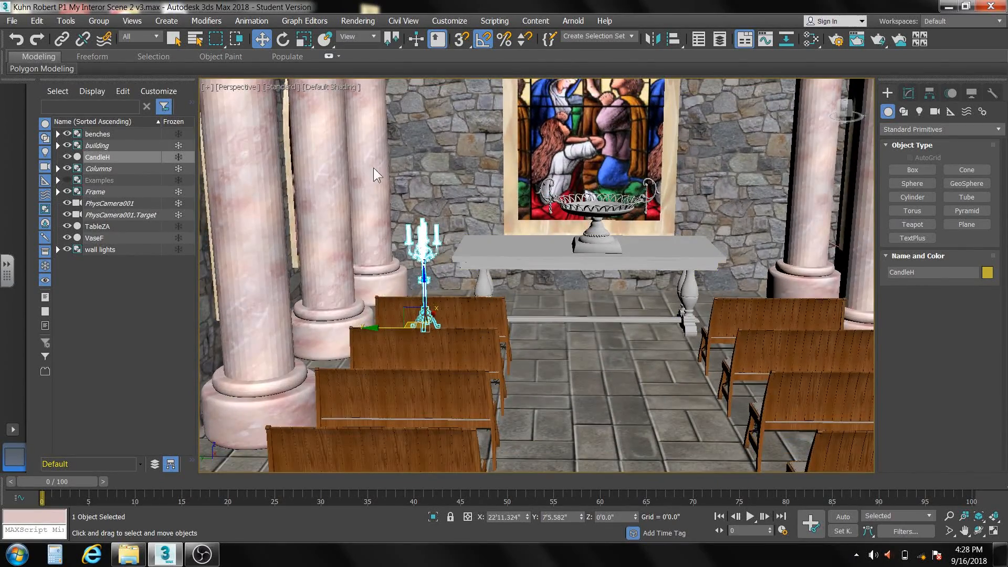
- Uniformly scale CandleH to about 160% and check its size through PhysCamera001 before returning to the perspective view
{"action": "left_click", "coordinate": [303, 38]}
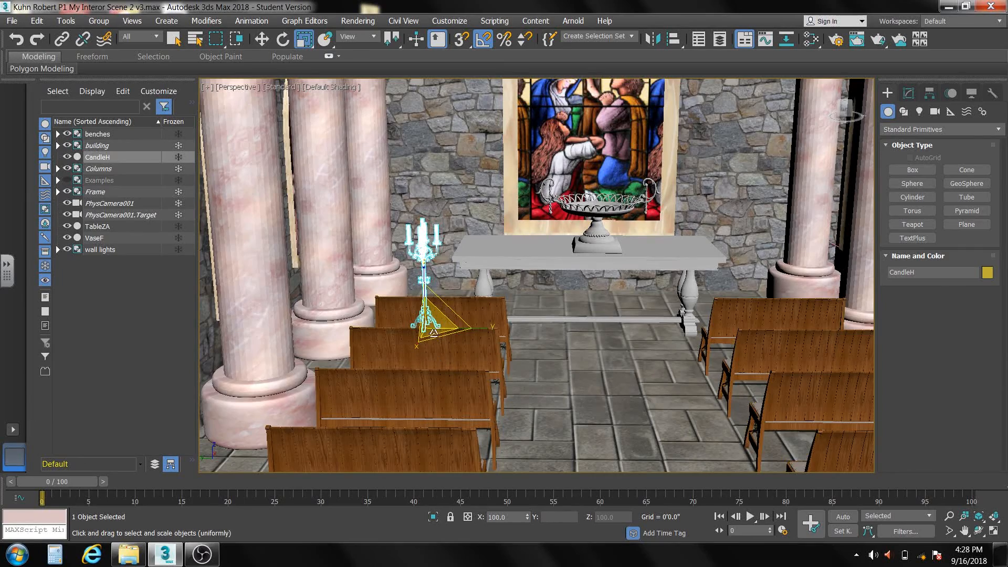
{"action": "left_click_drag", "start_coordinate": [434, 321], "coordinate": [436, 289]}
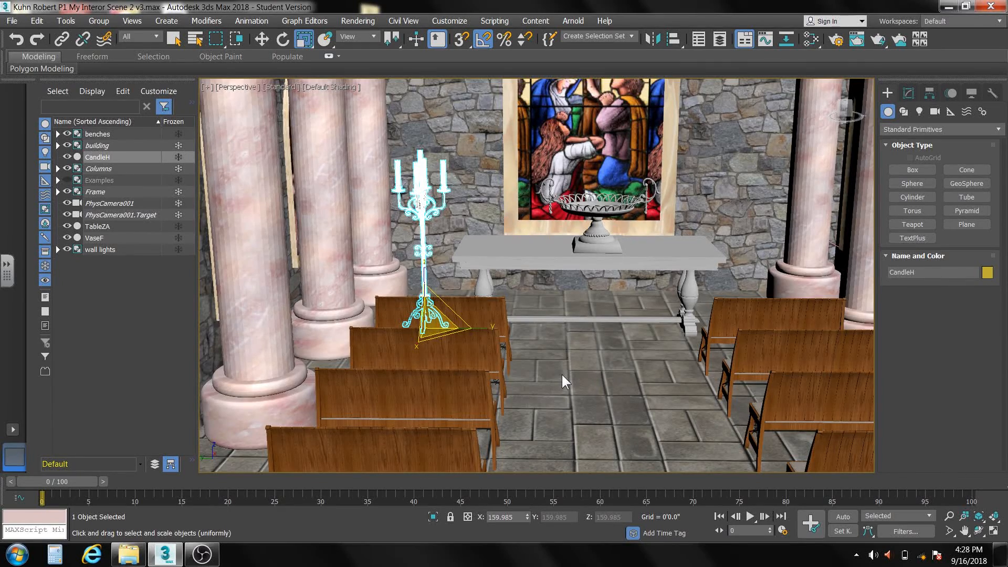
{"action": "key", "text": "c"}
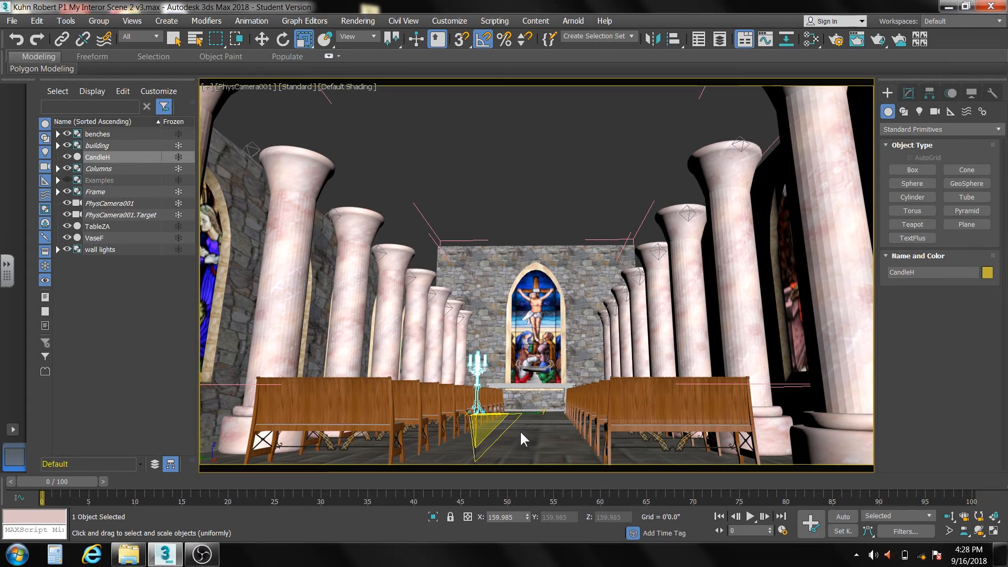
{"action": "key", "text": "r"}
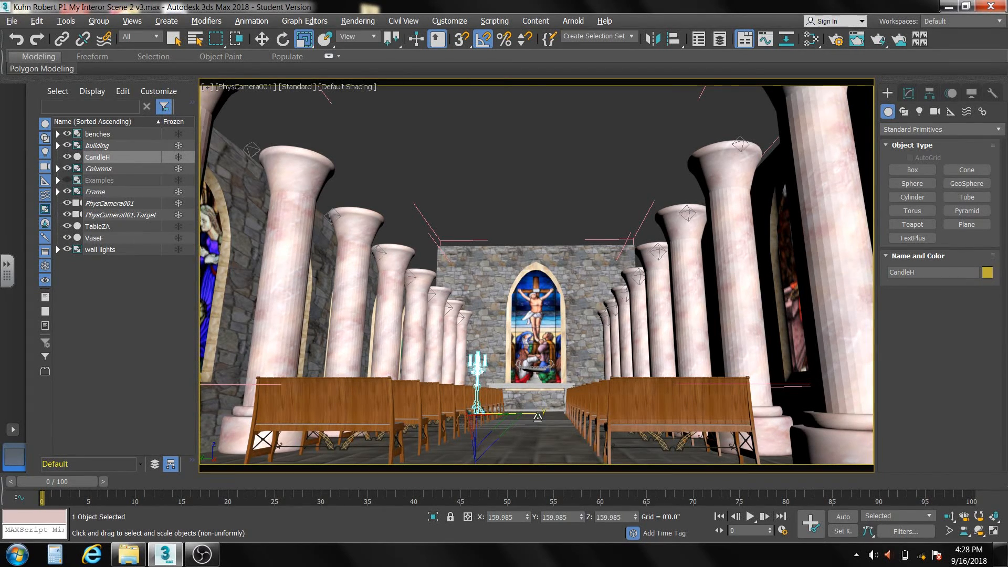
{"action": "key", "text": "r"}
{"action": "key", "text": "r"}
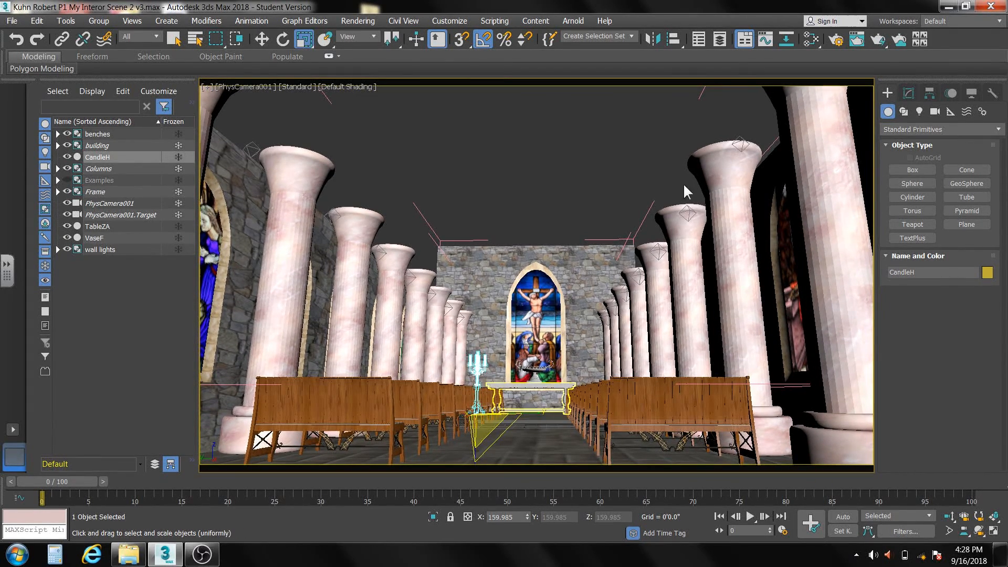
{"action": "key", "text": "p"}
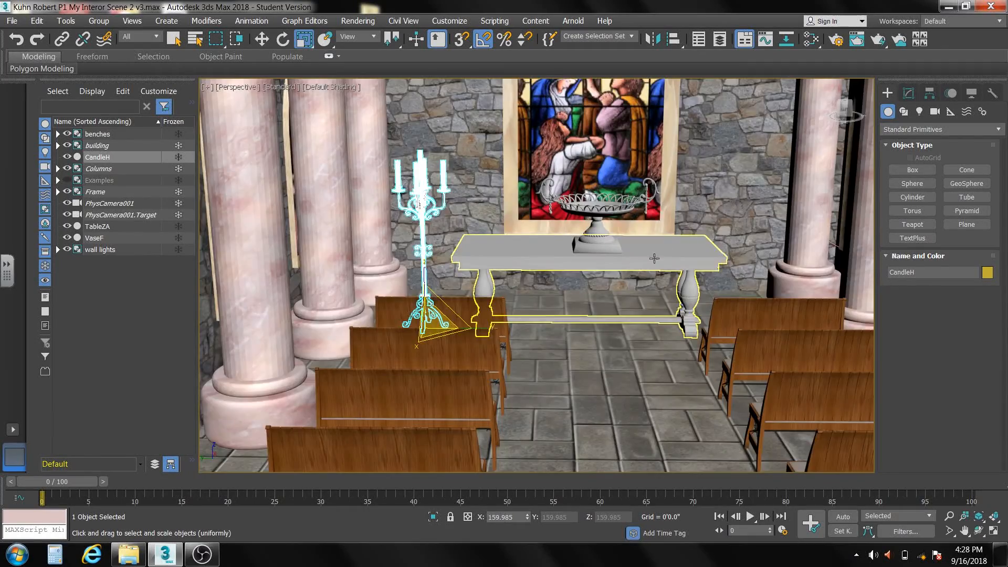
- Select TableZA and open the Slate Material Editor
{"action": "scroll", "coordinate": [601, 261], "scroll_direction": "up", "scroll_amount": 5}
{"action": "middle_click_drag", "start_coordinate": [603, 295], "coordinate": [637, 310]}
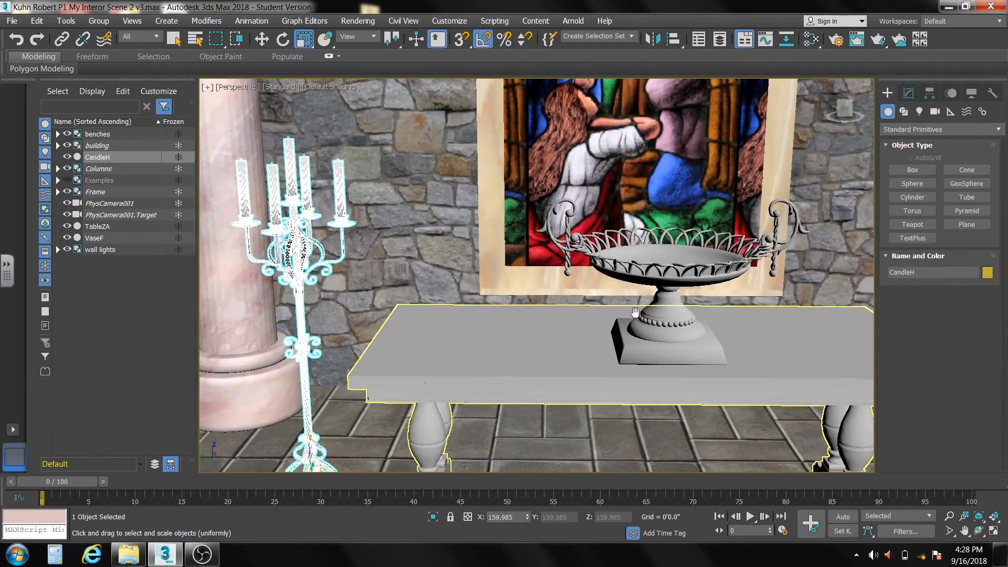
{"action": "left_click", "coordinate": [564, 327]}
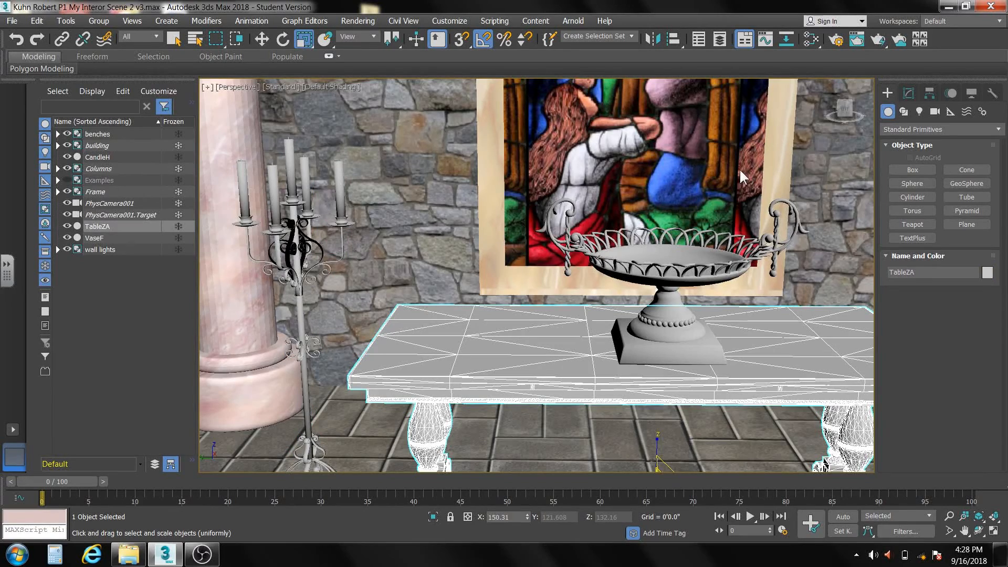
{"action": "left_click", "coordinate": [813, 39]}
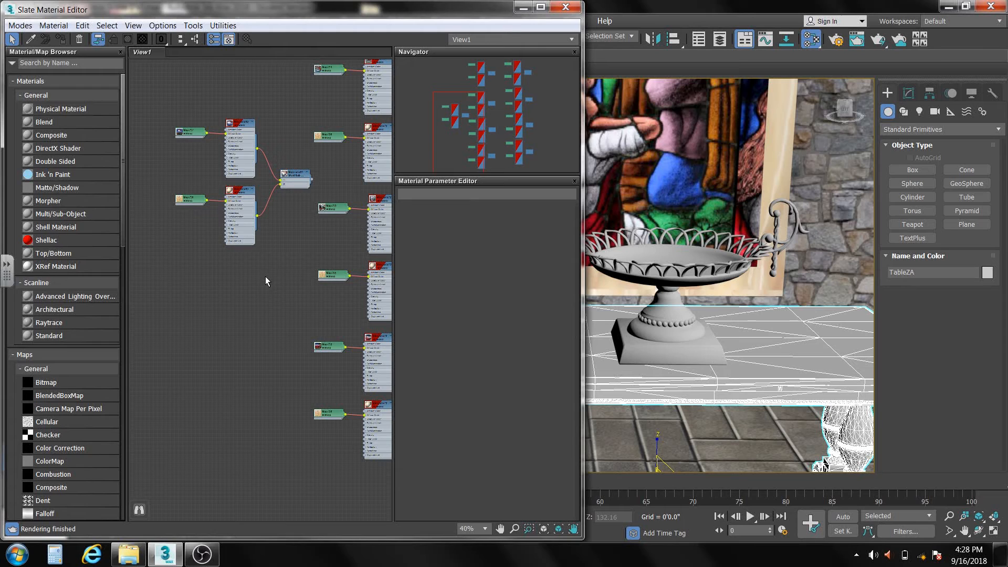
- Add the scene material TableZA_wire_115115115 to the node view, place it below the other materials, and open its parameters
{"action": "scroll", "coordinate": [266, 276], "scroll_direction": "down", "scroll_amount": 3}
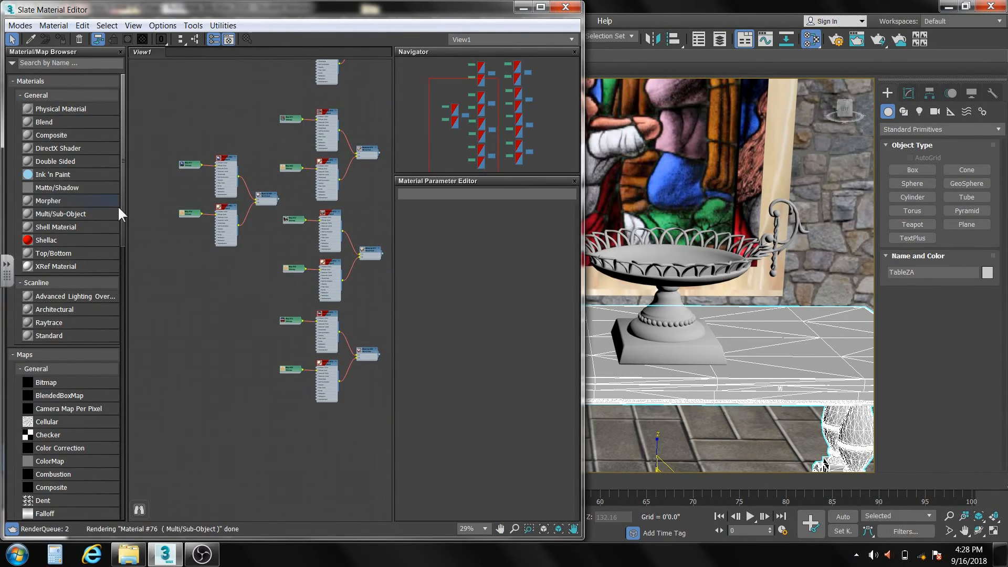
{"action": "left_click_drag", "start_coordinate": [121, 184], "coordinate": [110, 465]}
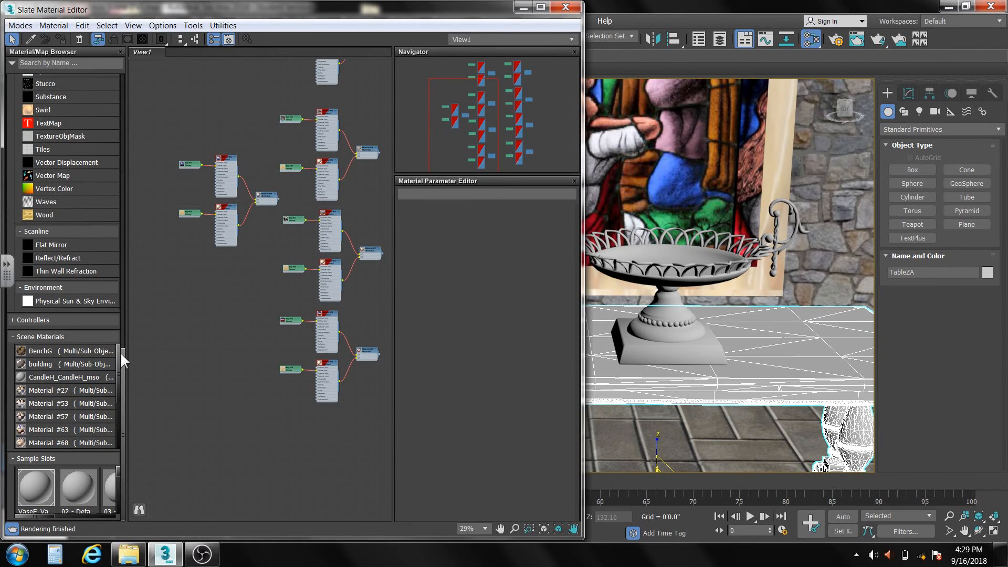
{"action": "left_click_drag", "start_coordinate": [118, 351], "coordinate": [122, 407]}
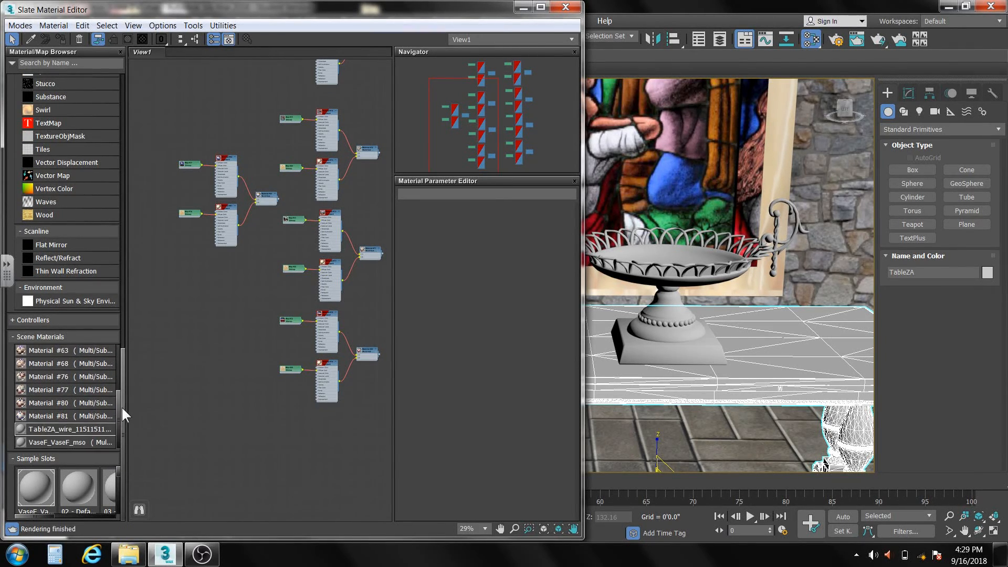
{"action": "middle_click_drag", "start_coordinate": [275, 409], "coordinate": [160, 330]}
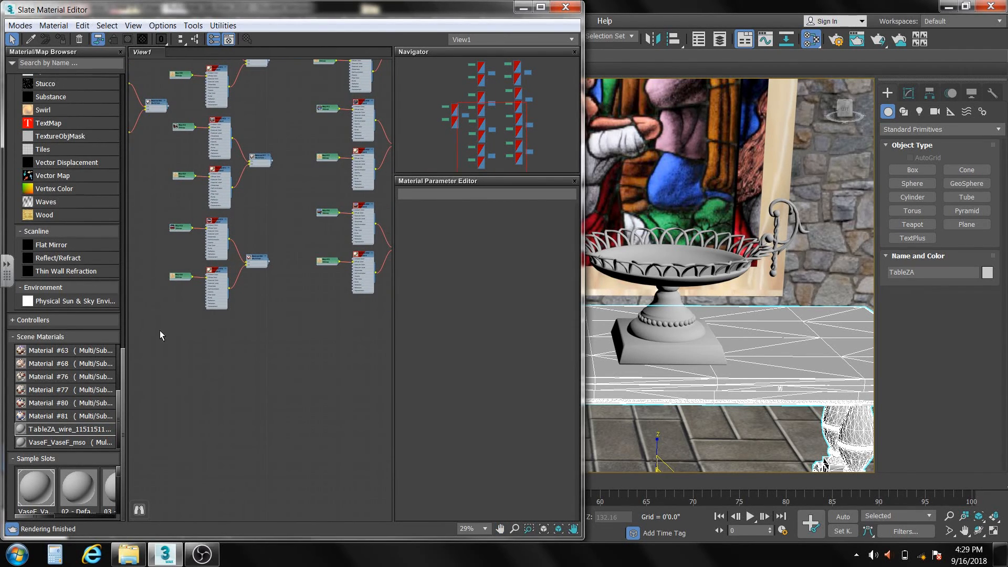
{"action": "double_click", "coordinate": [52, 428]}
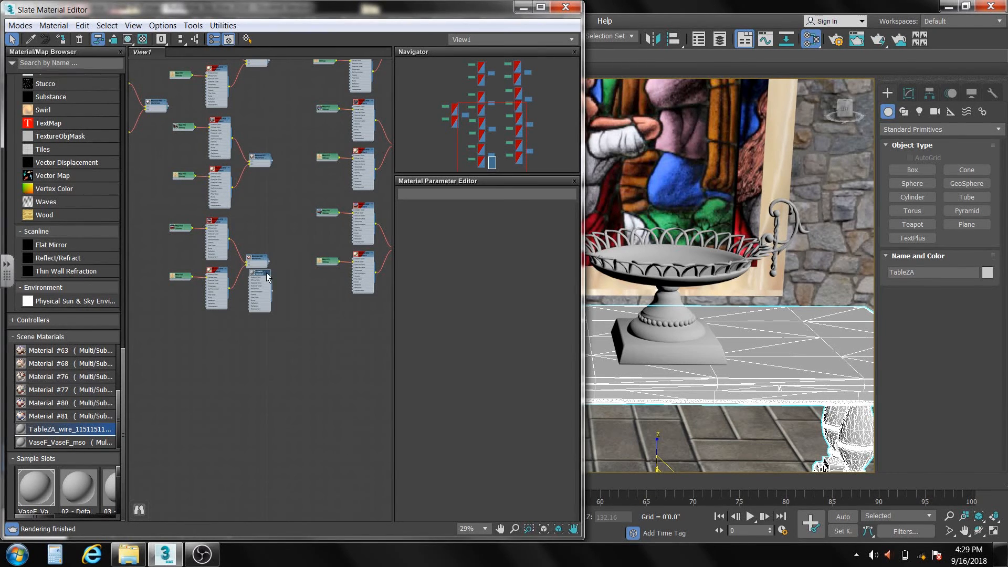
{"action": "left_click_drag", "start_coordinate": [264, 277], "coordinate": [367, 332]}
{"action": "double_click", "coordinate": [362, 334]}
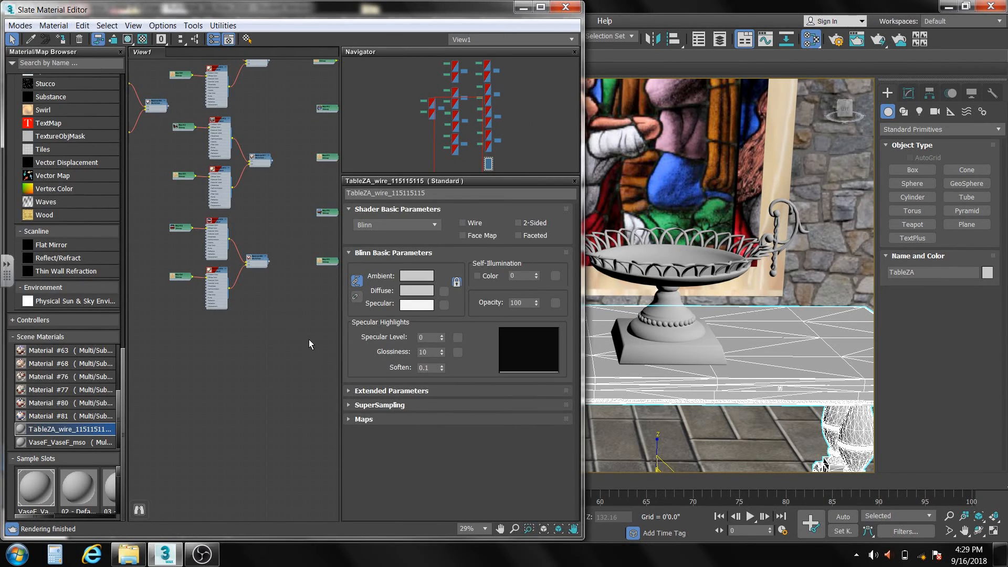
- Turn on shaded viewport display for the TableZA_wire_115115115 material
{"action": "middle_click_drag", "start_coordinate": [304, 324], "coordinate": [220, 326]}
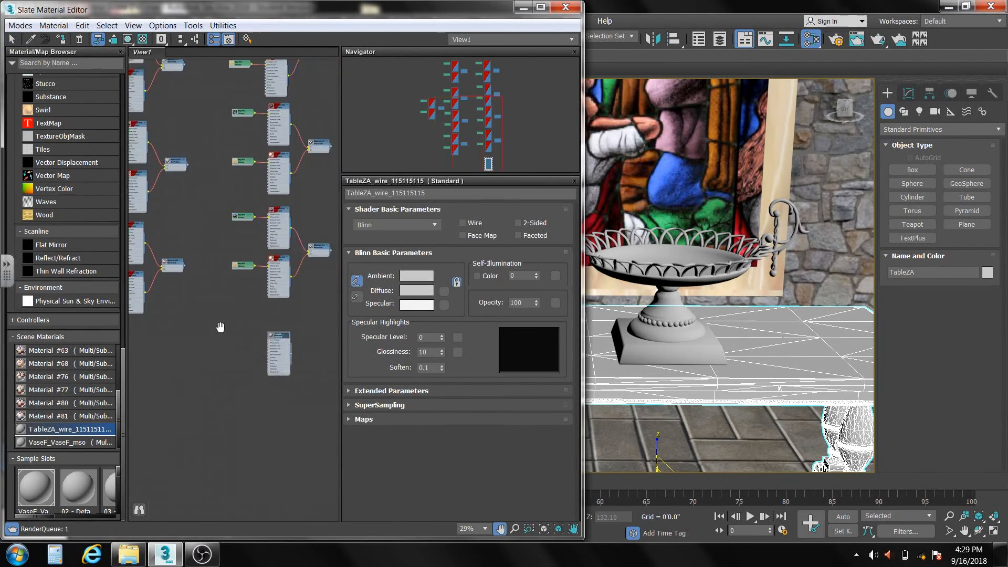
{"action": "scroll", "coordinate": [261, 341], "scroll_direction": "up", "scroll_amount": 3}
{"action": "scroll", "coordinate": [263, 340], "scroll_direction": "up", "scroll_amount": 3}
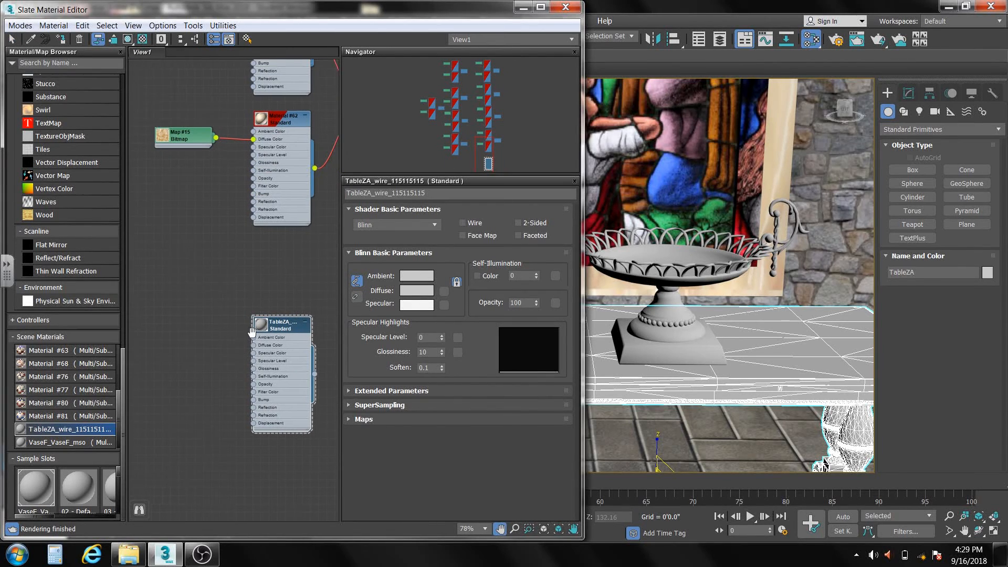
{"action": "left_click", "coordinate": [128, 39]}
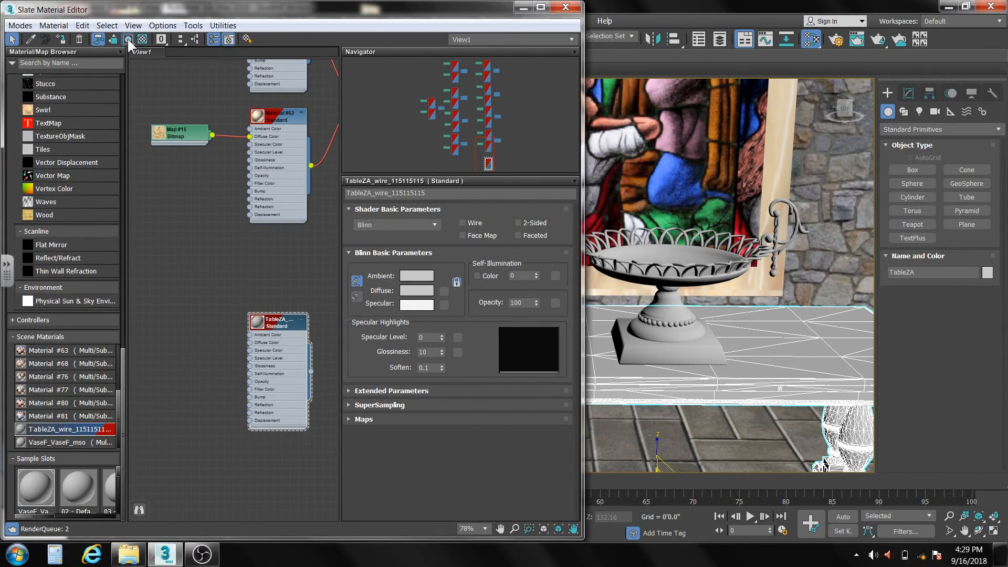
- Switch to Windows Explorer, move its window clear of the material list, and open the Wood texture folder under Art > Images
{"action": "left_click", "coordinate": [135, 554]}
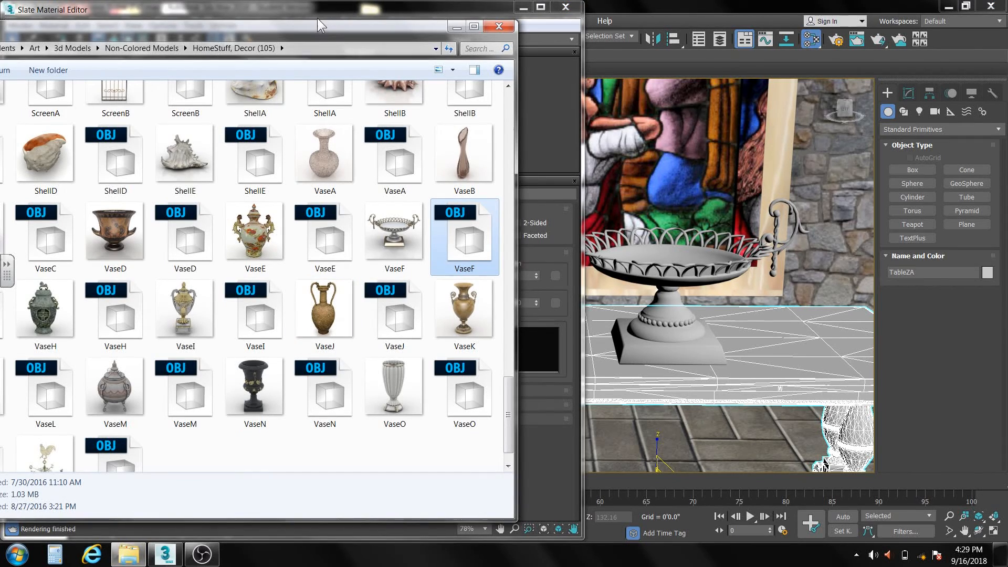
{"action": "left_click_drag", "start_coordinate": [318, 27], "coordinate": [534, 23]}
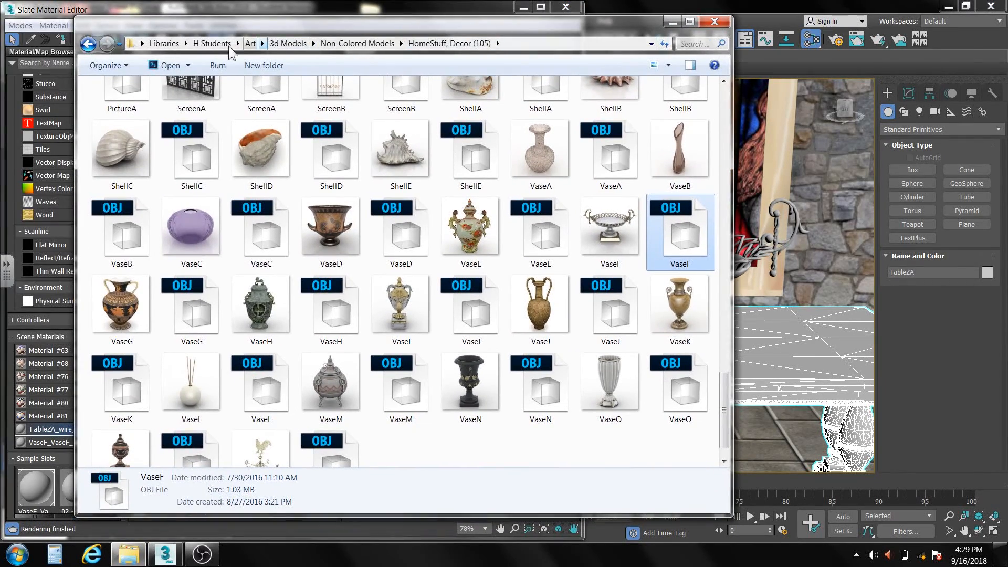
{"action": "left_click", "coordinate": [251, 43]}
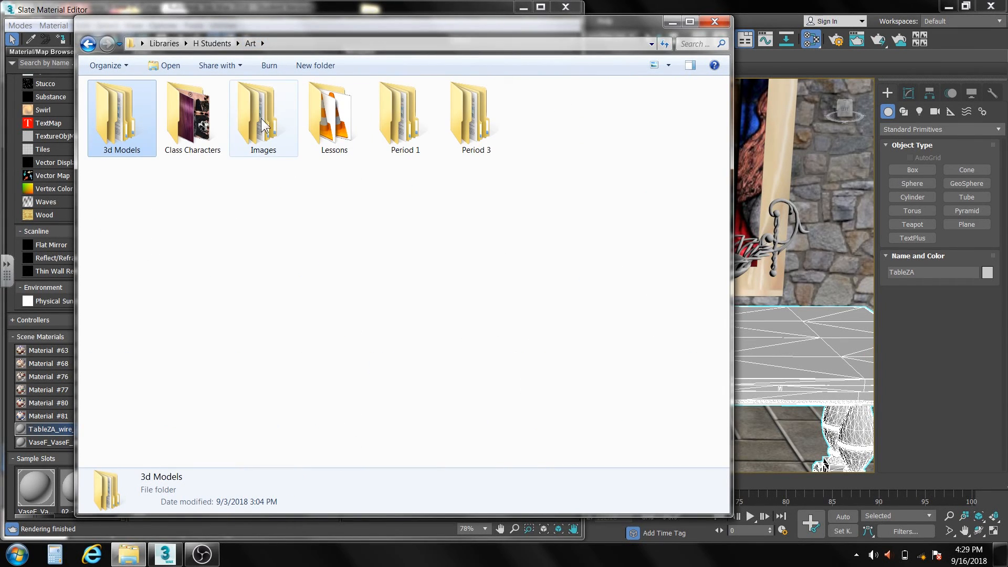
{"action": "double_click", "coordinate": [261, 125]}
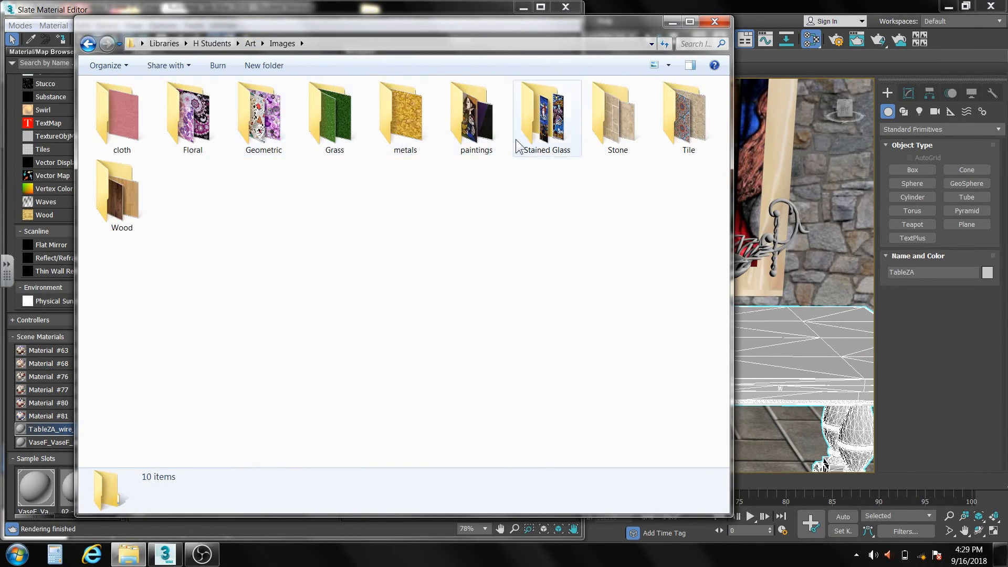
{"action": "double_click", "coordinate": [126, 193]}
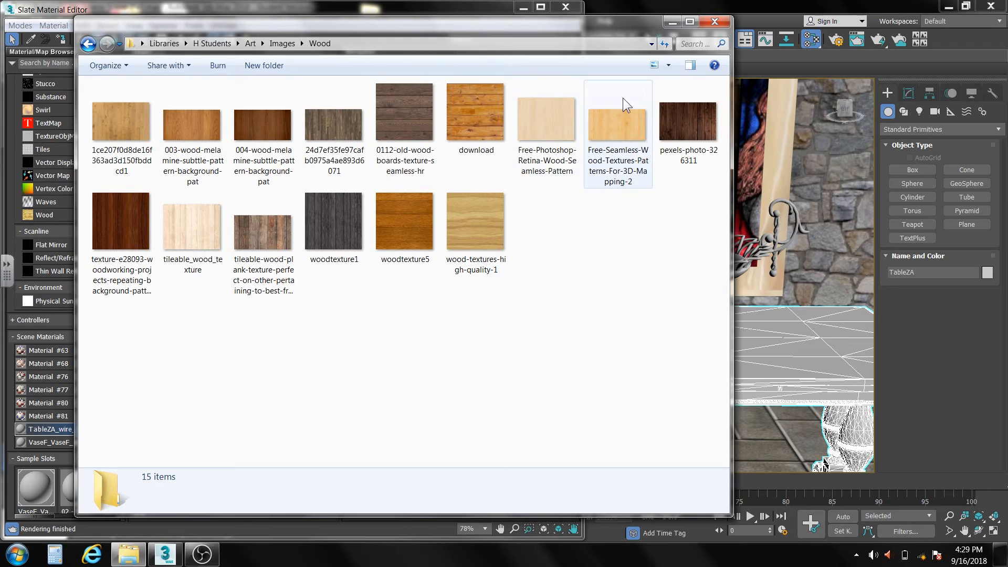
- Add the pexels-photo-326311 wood image to the node view as a bitmap and connect it to the Diffuse Color of TableZA_wire_115115115
{"action": "left_click_drag", "start_coordinate": [591, 24], "coordinate": [749, 58]}
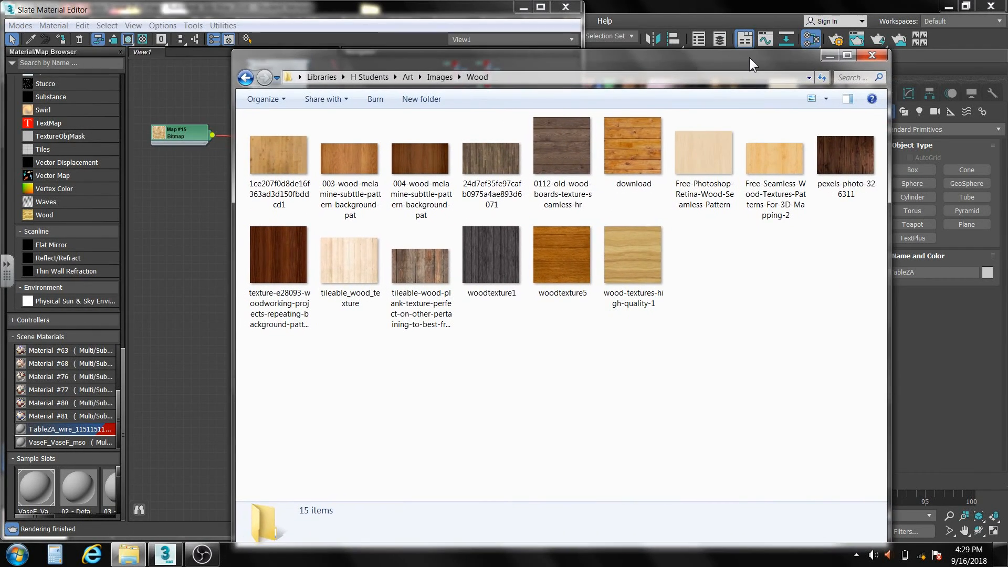
{"action": "left_click", "coordinate": [842, 164]}
{"action": "left_click_drag", "start_coordinate": [820, 175], "coordinate": [185, 234]}
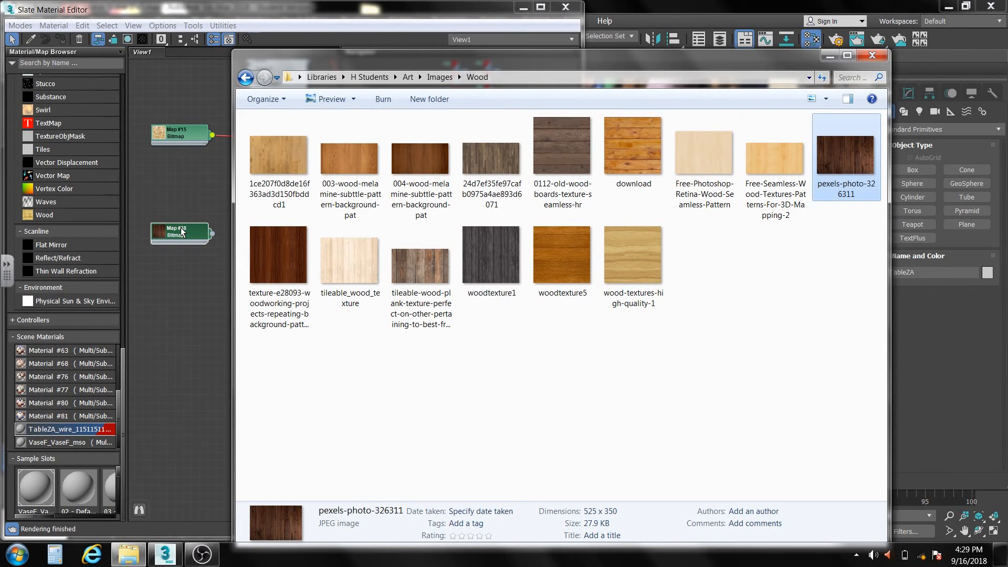
{"action": "left_click", "coordinate": [177, 195]}
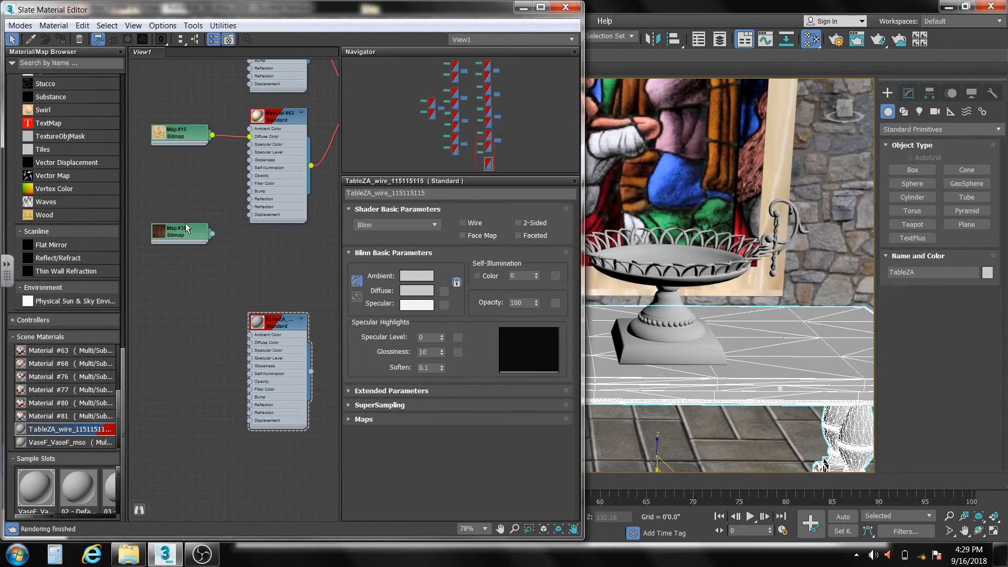
{"action": "left_click_drag", "start_coordinate": [182, 237], "coordinate": [188, 342]}
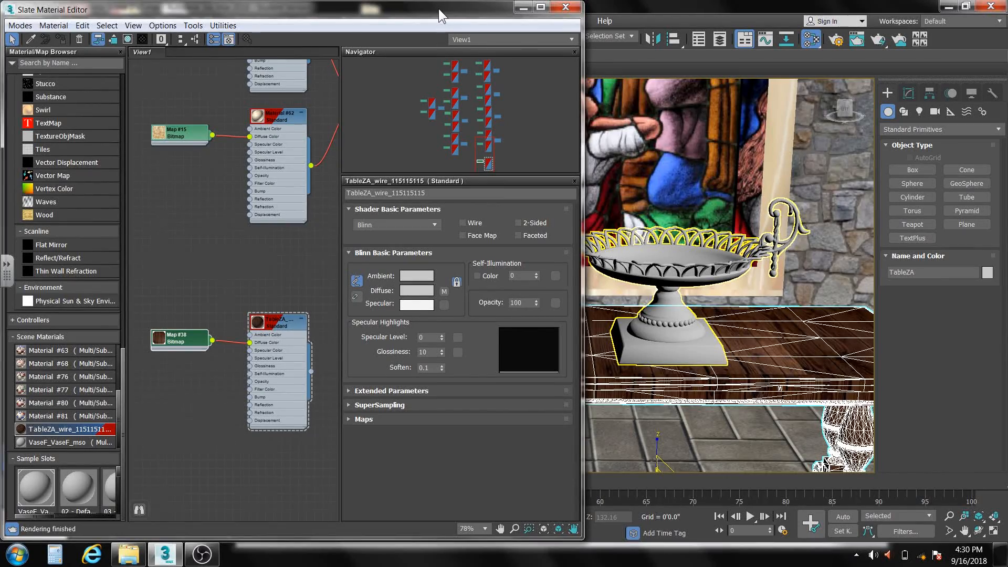
- Close the Slate Material Editor and hide the VaseF object standing on the table
{"action": "left_click_drag", "start_coordinate": [438, 8], "coordinate": [319, 15]}
{"action": "scroll", "coordinate": [569, 363], "scroll_direction": "down", "scroll_amount": 4}
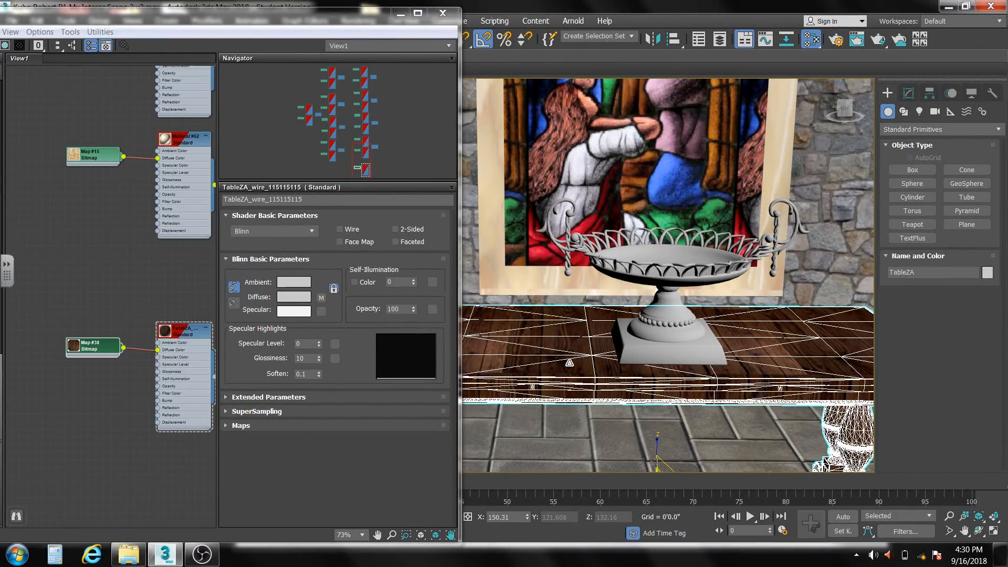
{"action": "middle_click_drag", "start_coordinate": [570, 362], "coordinate": [605, 345], "text": "alt"}
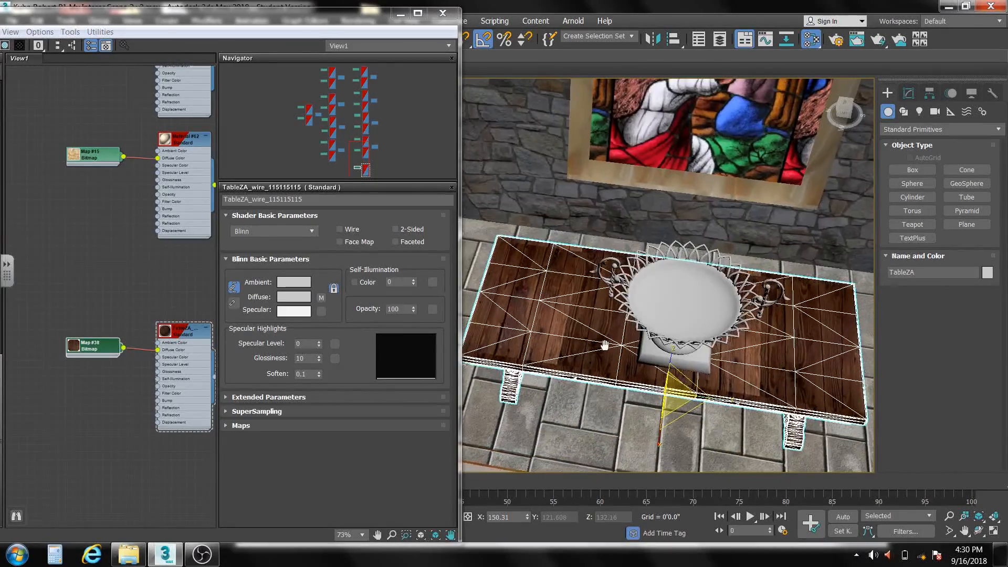
{"action": "left_click", "coordinate": [667, 323]}
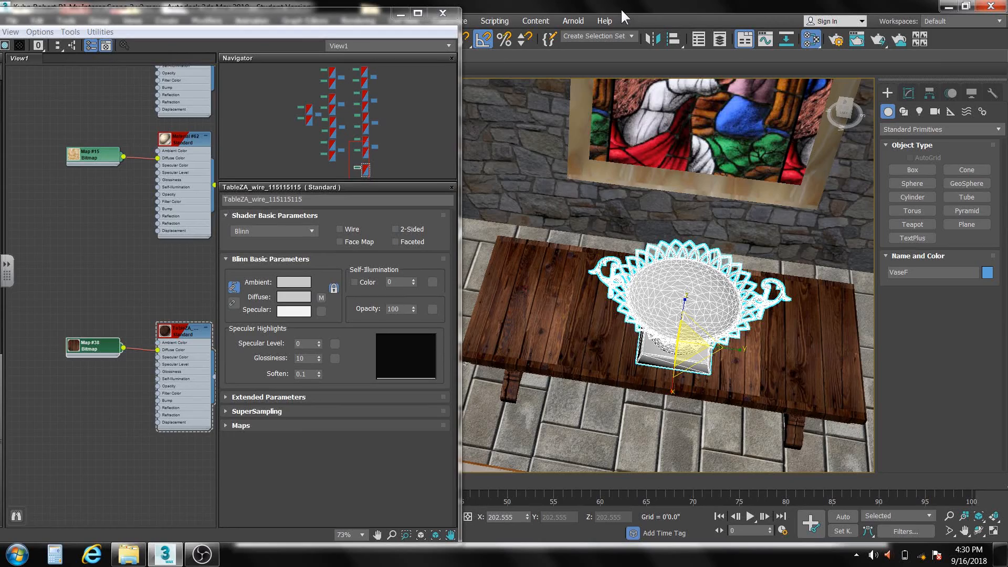
{"action": "left_click", "coordinate": [442, 13]}
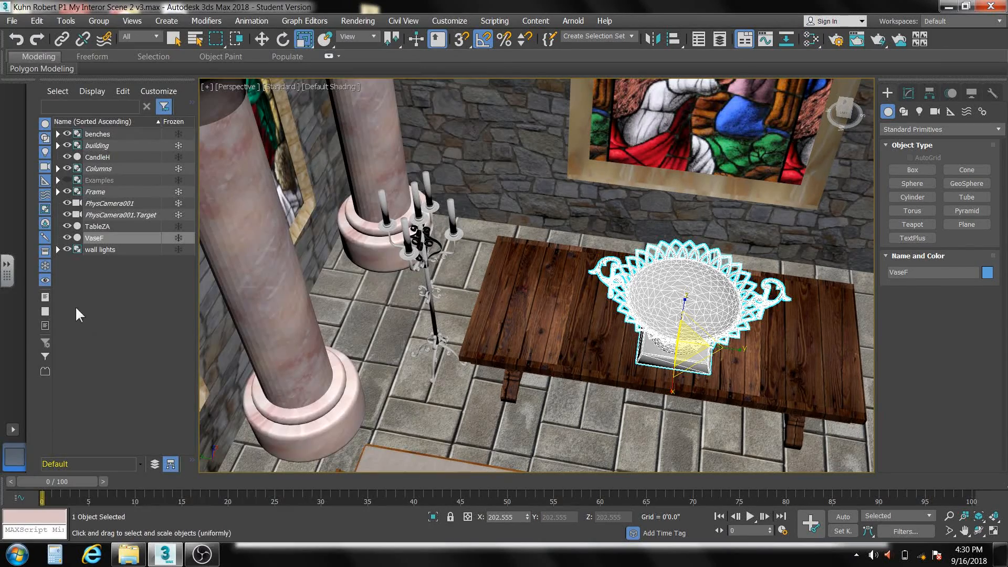
{"action": "left_click", "coordinate": [67, 238]}
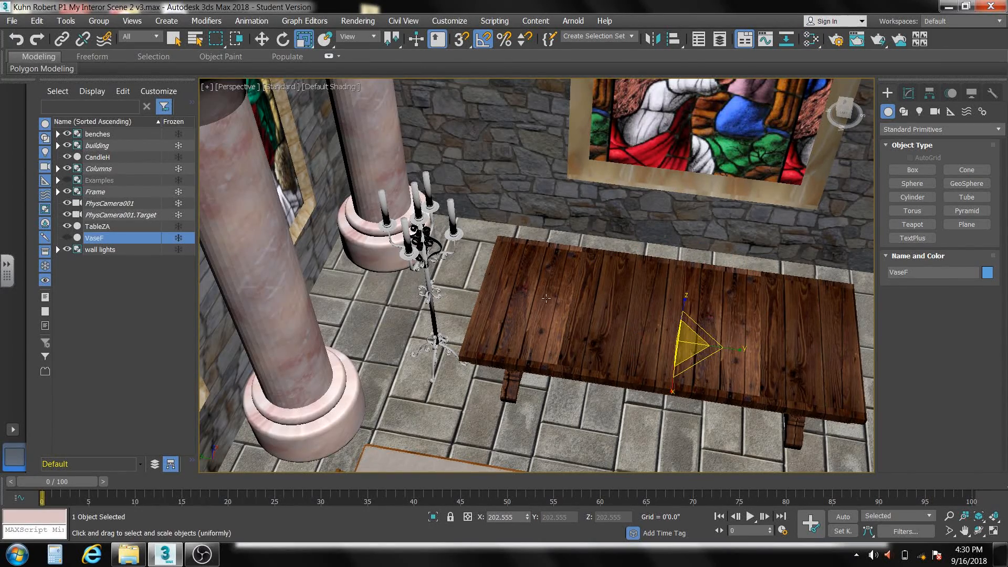
- Isolate TableZA and examine the direction and seams of the wood texture on its top
{"action": "left_click", "coordinate": [552, 345]}
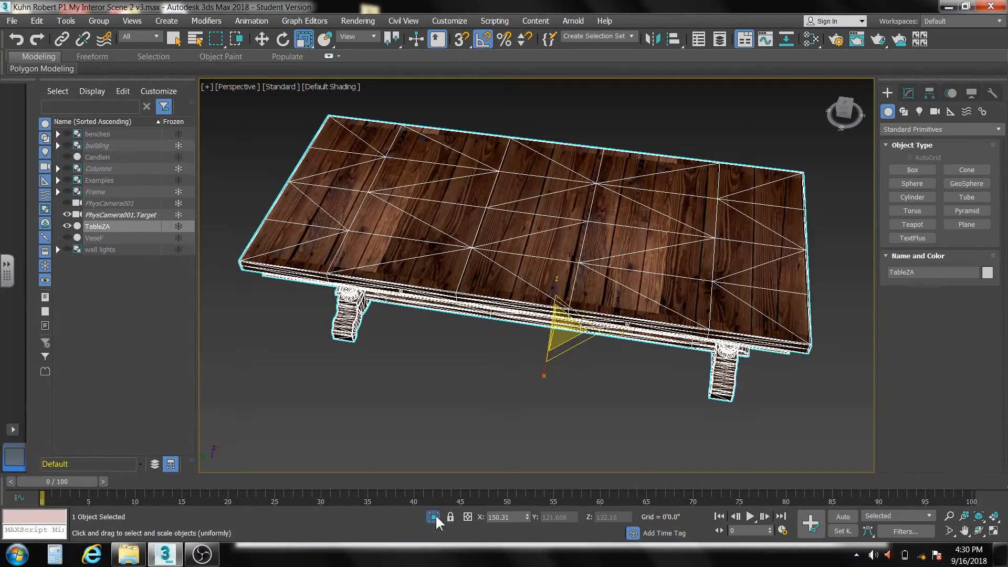
{"action": "left_click", "coordinate": [433, 516]}
{"action": "middle_click_drag", "start_coordinate": [433, 425], "coordinate": [473, 401], "text": "alt"}
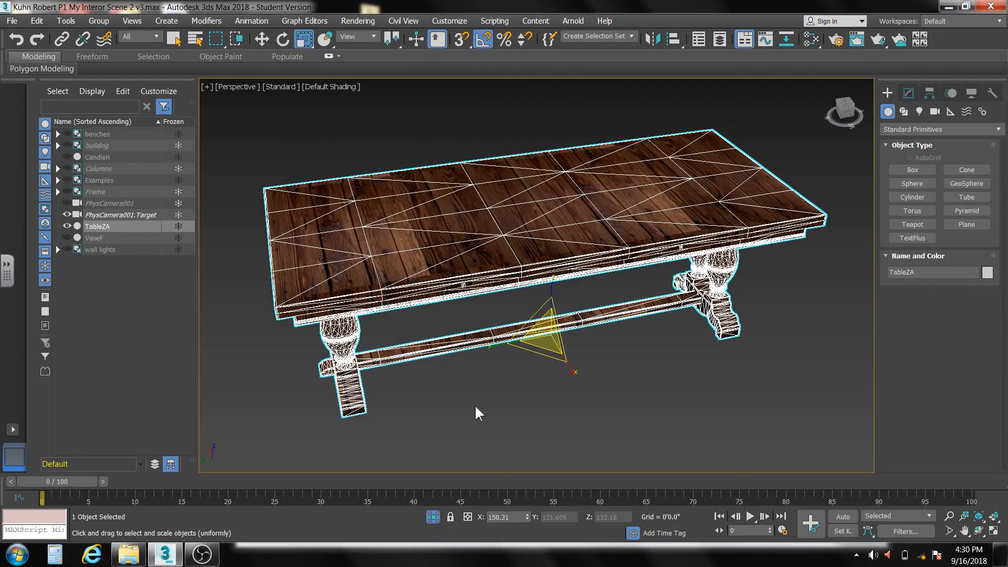
{"action": "scroll", "coordinate": [566, 210], "scroll_direction": "up", "scroll_amount": 4}
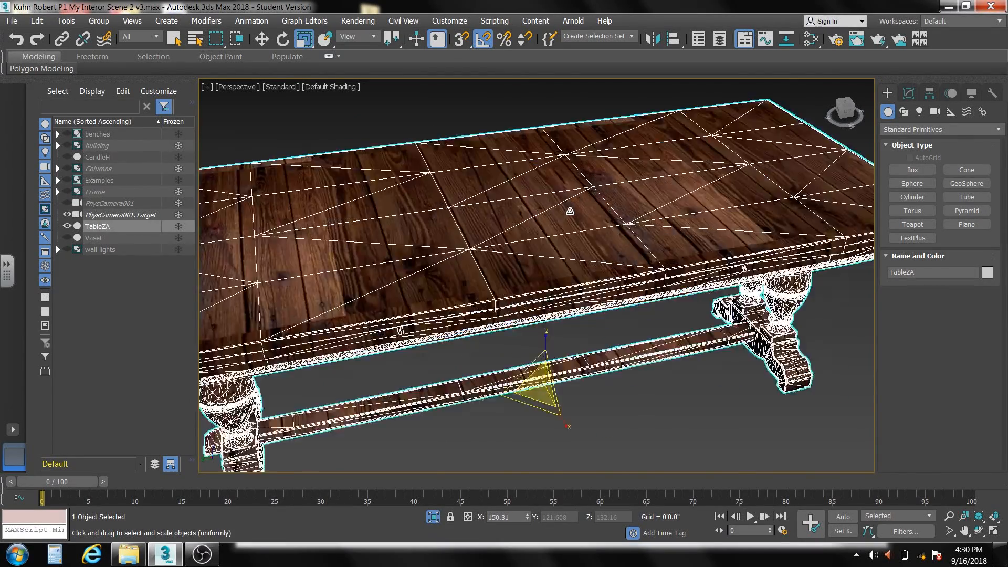
{"action": "middle_click_drag", "start_coordinate": [571, 209], "coordinate": [635, 230]}
{"action": "scroll", "coordinate": [708, 236], "scroll_direction": "down", "scroll_amount": 5}
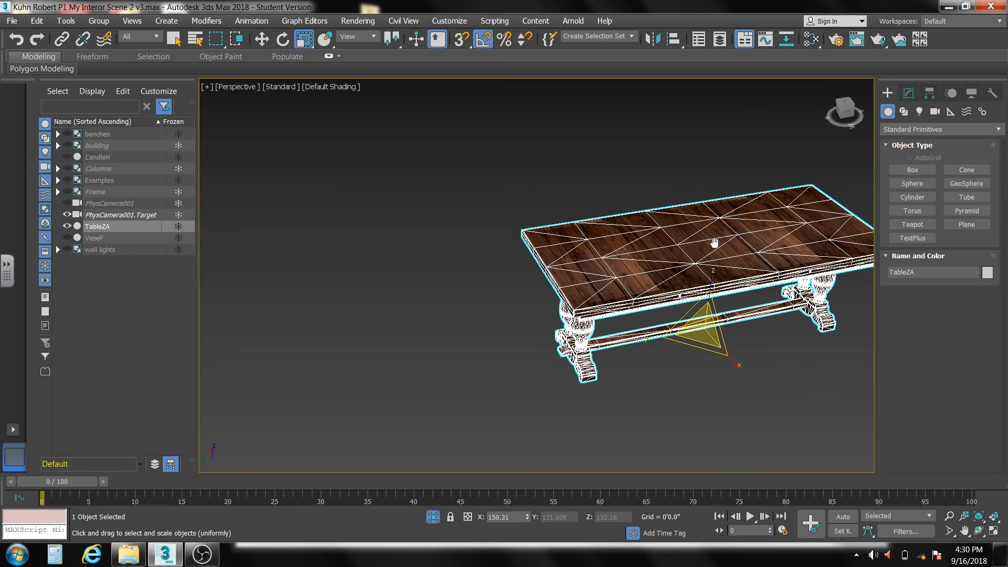
- Open the table's wood bitmap parameters in the Slate Material Editor and set its W angle to 90
{"action": "left_click", "coordinate": [810, 38]}
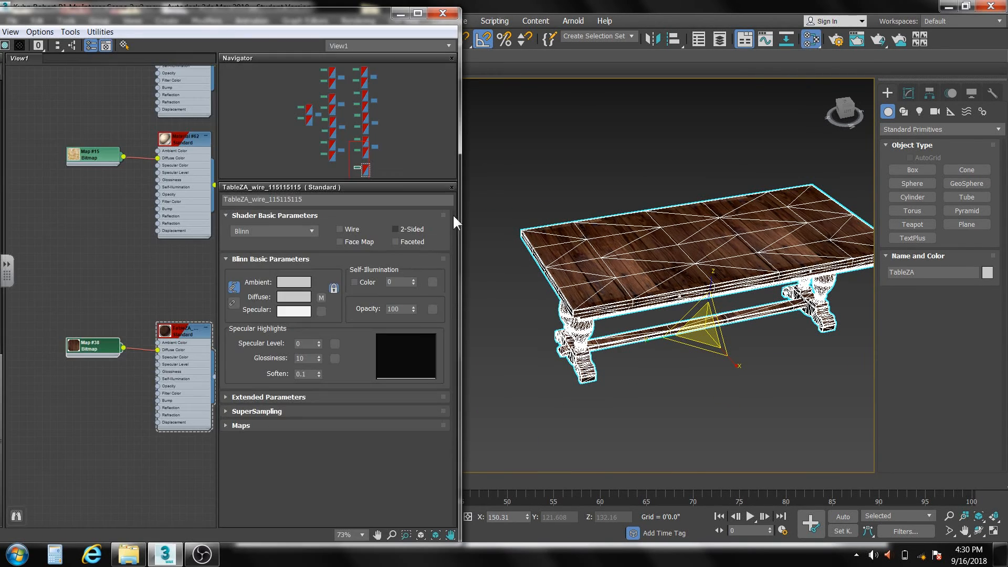
{"action": "left_click", "coordinate": [192, 328]}
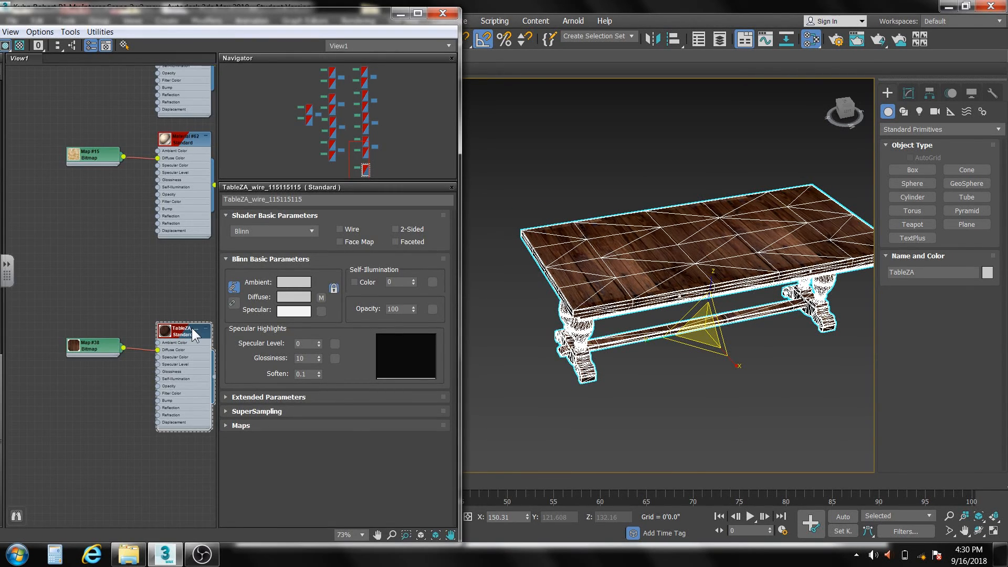
{"action": "scroll", "coordinate": [191, 328], "scroll_direction": "up", "scroll_amount": 1}
{"action": "middle_click_drag", "start_coordinate": [170, 310], "coordinate": [134, 319]}
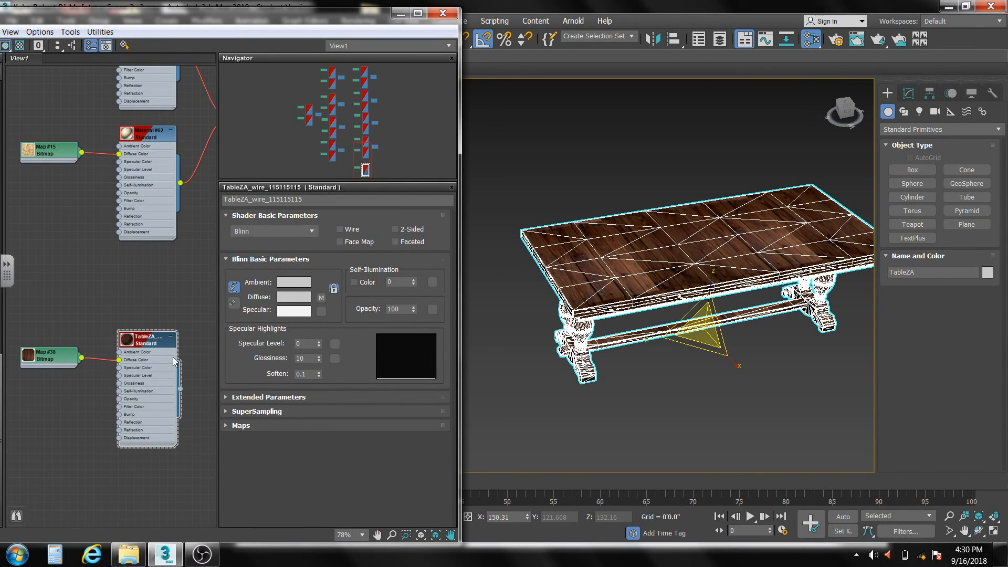
{"action": "double_click", "coordinate": [52, 357]}
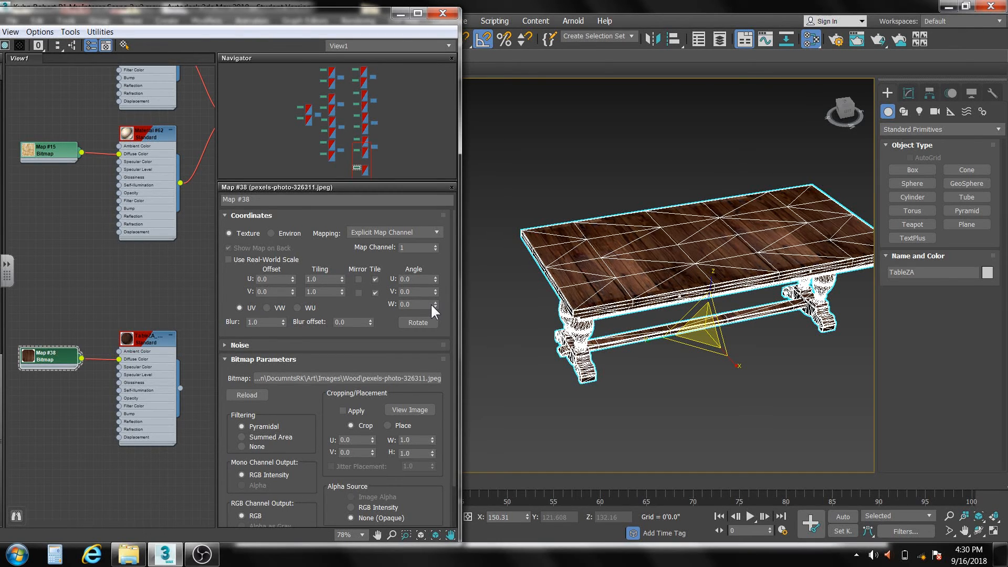
{"action": "left_click_drag", "start_coordinate": [435, 304], "coordinate": [450, 257]}
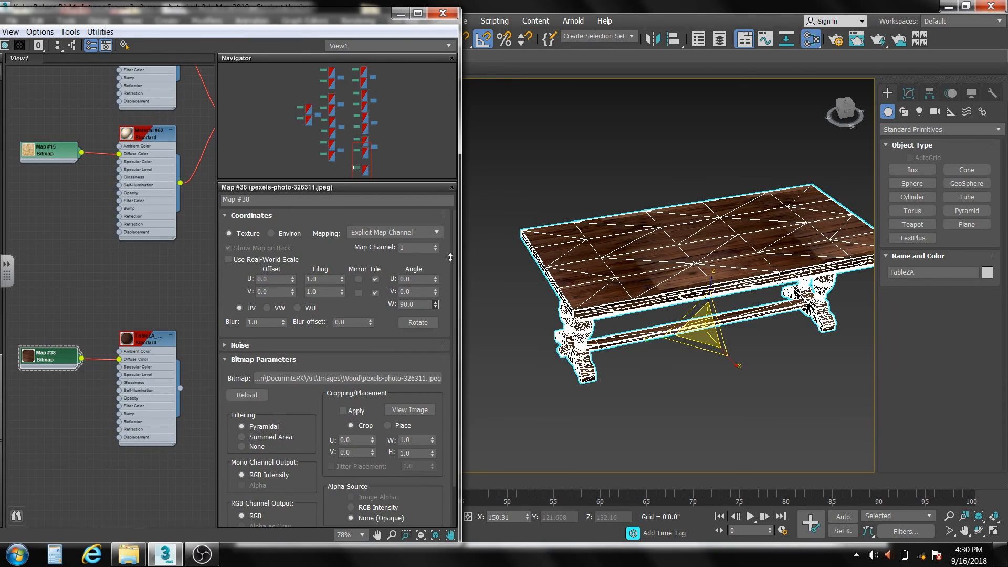
{"action": "right_click", "coordinate": [450, 257]}
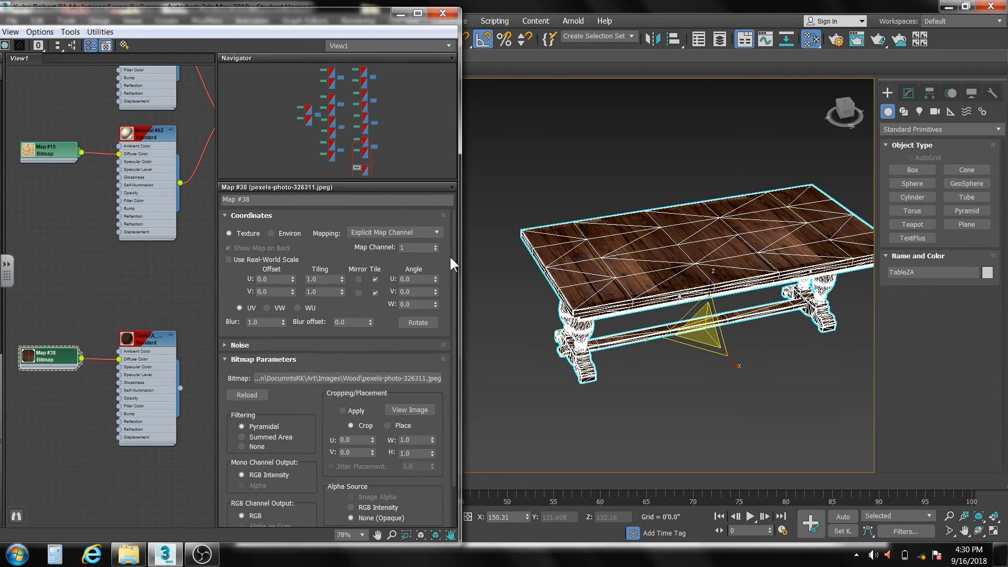
{"action": "left_click", "coordinate": [419, 304]}
{"action": "type", "text": "90"}
{"action": "key", "text": "Return"}
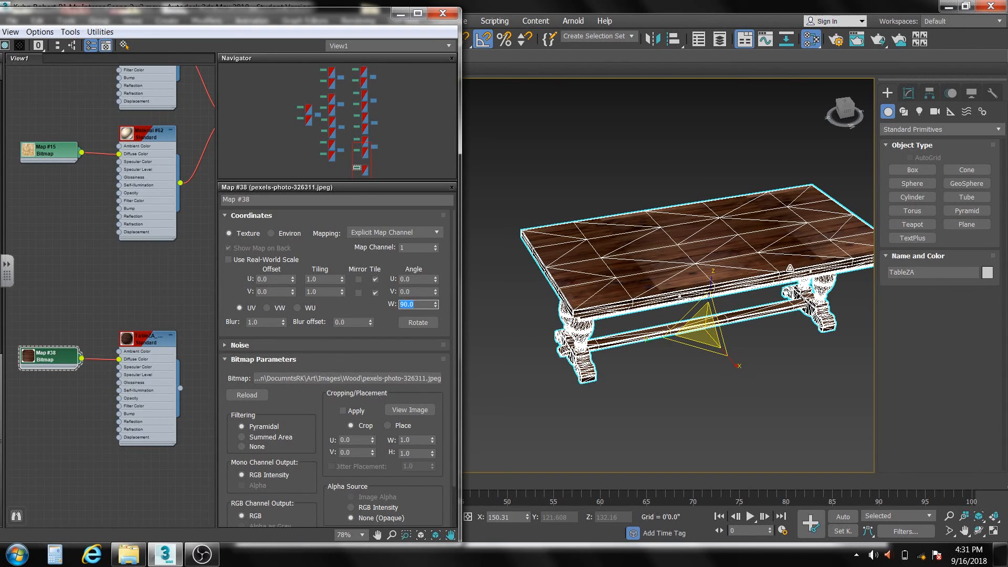
- Try different V offset and V tiling values on the wood bitmap and reset them to their defaults
{"action": "left_click_drag", "start_coordinate": [293, 291], "coordinate": [345, 297]}
{"action": "right_click", "coordinate": [293, 286]}
{"action": "right_click", "coordinate": [300, 284]}
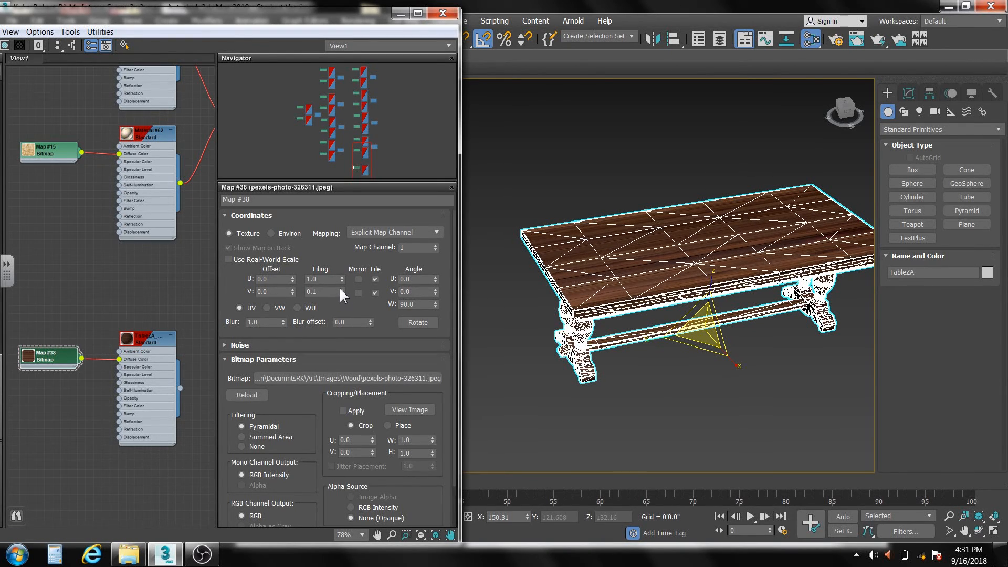
{"action": "right_click", "coordinate": [341, 289]}
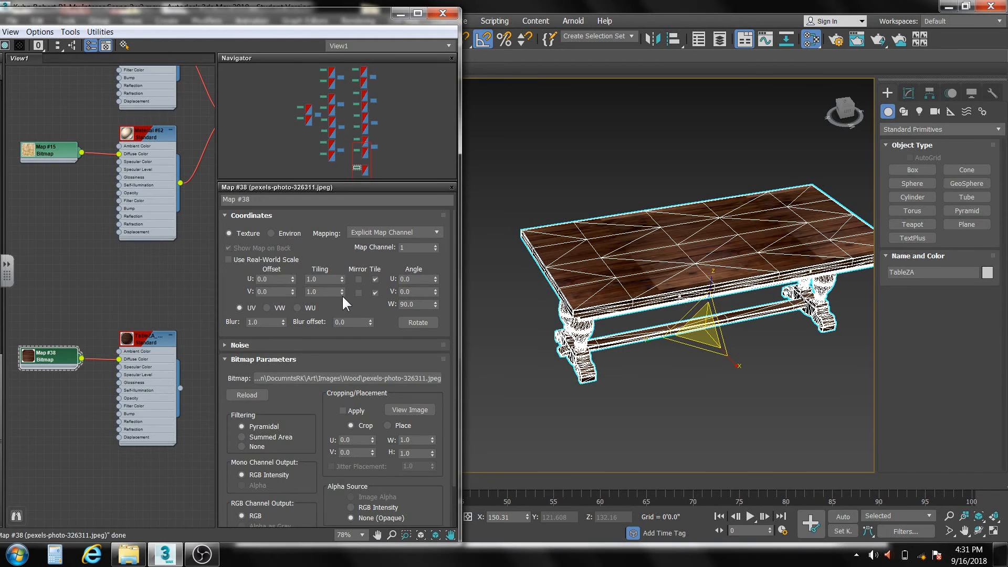
- Set the wood bitmap's V tiling to 0.5 and deselect the table to check the texture
{"action": "left_click", "coordinate": [341, 294]}
{"action": "left_click", "coordinate": [341, 294]}
{"action": "left_click", "coordinate": [341, 294]}
{"action": "left_click", "coordinate": [341, 294]}
{"action": "left_click", "coordinate": [341, 294]}
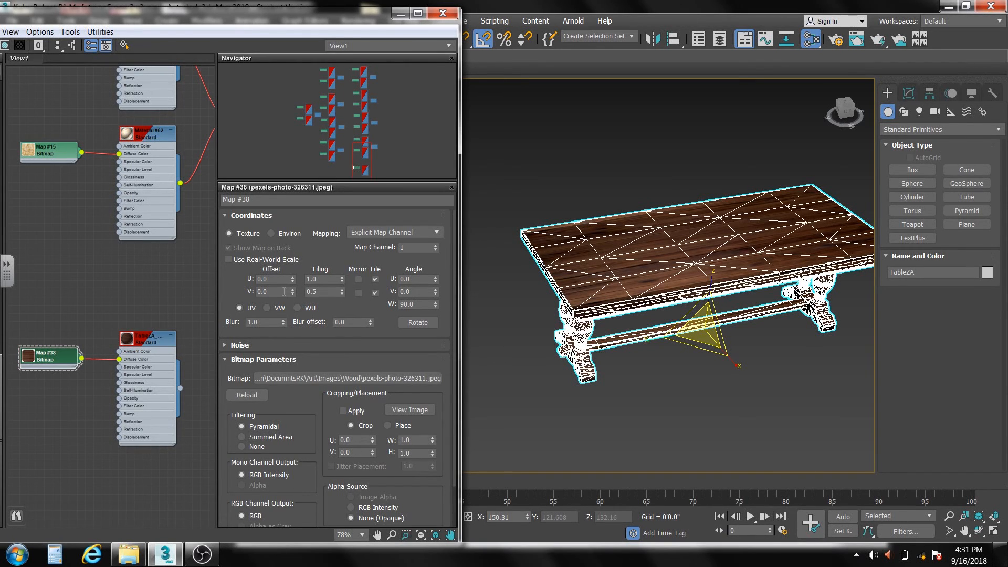
{"action": "left_click", "coordinate": [616, 168]}
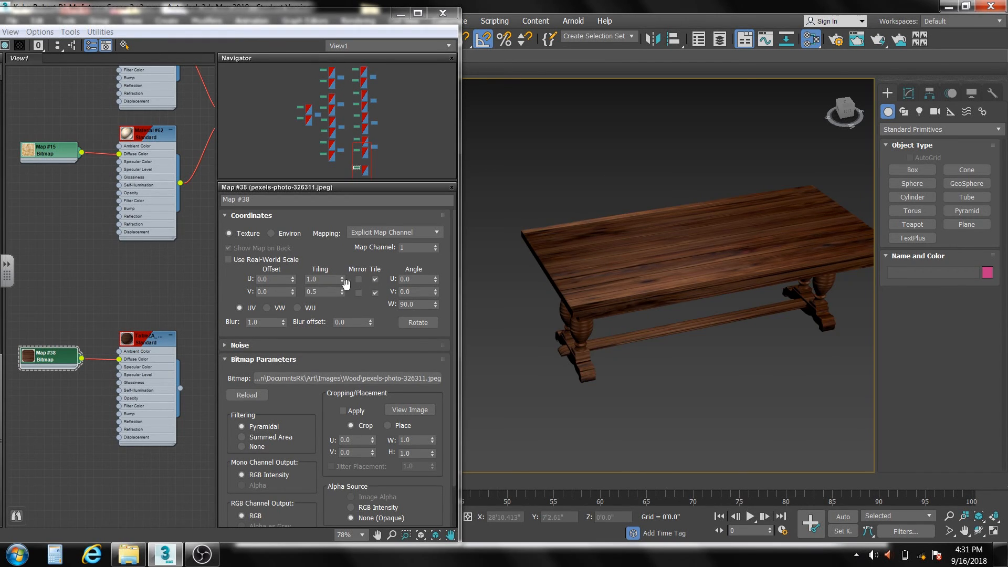
- Try different U tiling and U offset values on the wood bitmap and reset them to their defaults
{"action": "left_click", "coordinate": [341, 281]}
{"action": "right_click", "coordinate": [342, 271]}
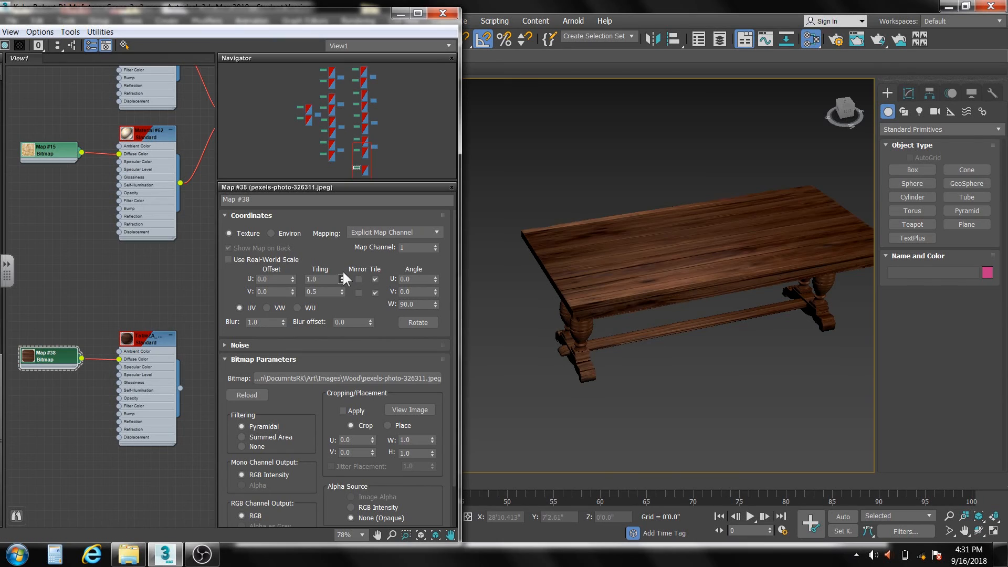
{"action": "left_click_drag", "start_coordinate": [294, 278], "coordinate": [293, 276]}
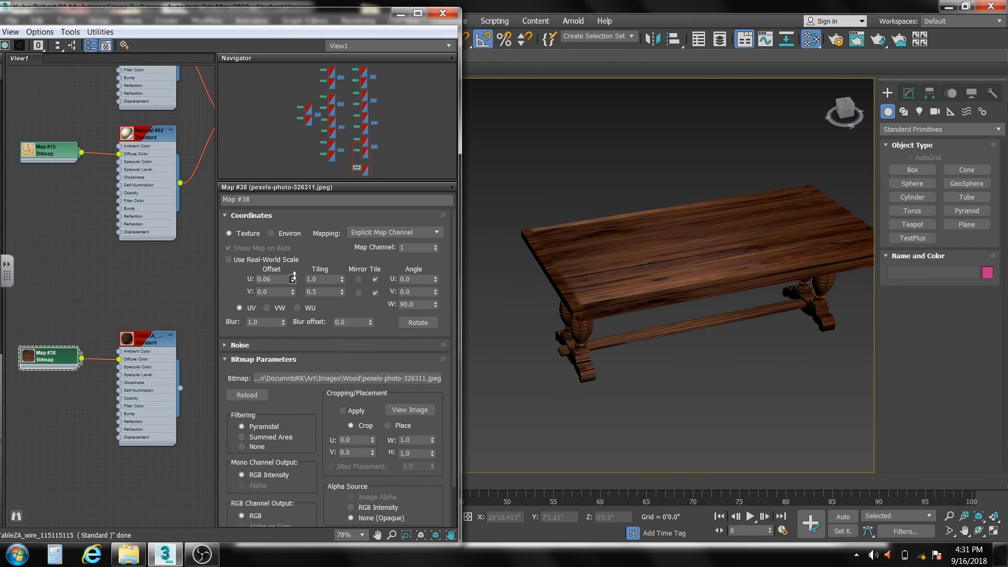
{"action": "right_click", "coordinate": [293, 276]}
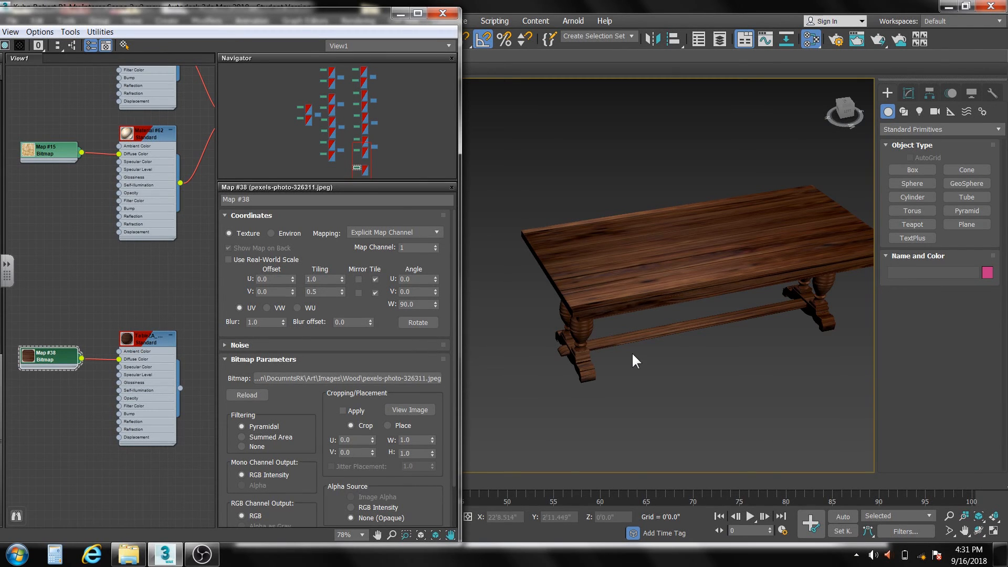
- Inspect the textured table and its legs, leave isolation mode, and unhide VaseF
{"action": "middle_click_drag", "start_coordinate": [632, 351], "coordinate": [607, 321], "text": "alt"}
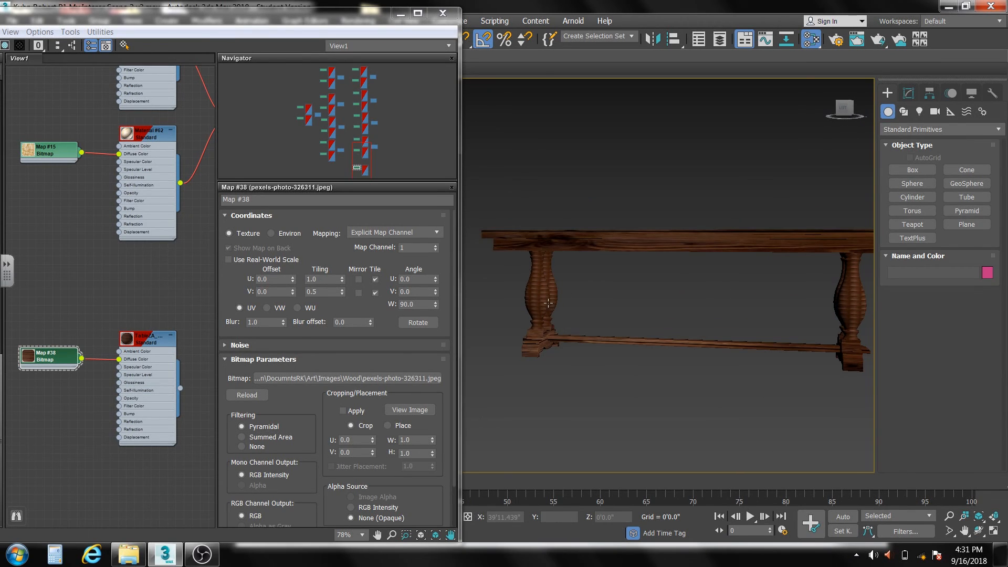
{"action": "scroll", "coordinate": [555, 302], "scroll_direction": "up", "scroll_amount": 3}
{"action": "scroll", "coordinate": [555, 302], "scroll_direction": "down", "scroll_amount": 3}
{"action": "middle_click_drag", "start_coordinate": [596, 308], "coordinate": [563, 322], "text": "alt"}
{"action": "scroll", "coordinate": [650, 318], "scroll_direction": "down", "scroll_amount": 3}
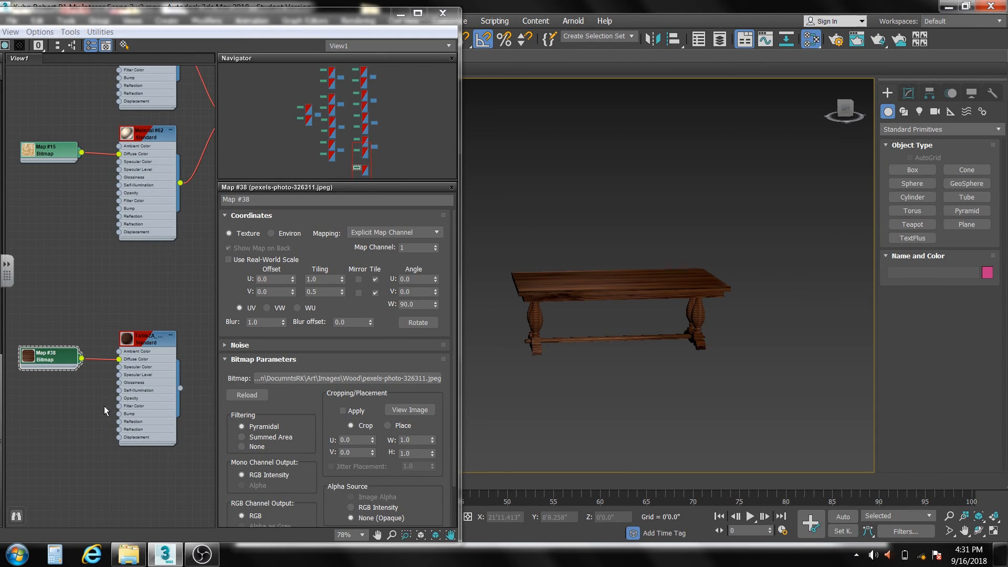
{"action": "left_click", "coordinate": [410, 15]}
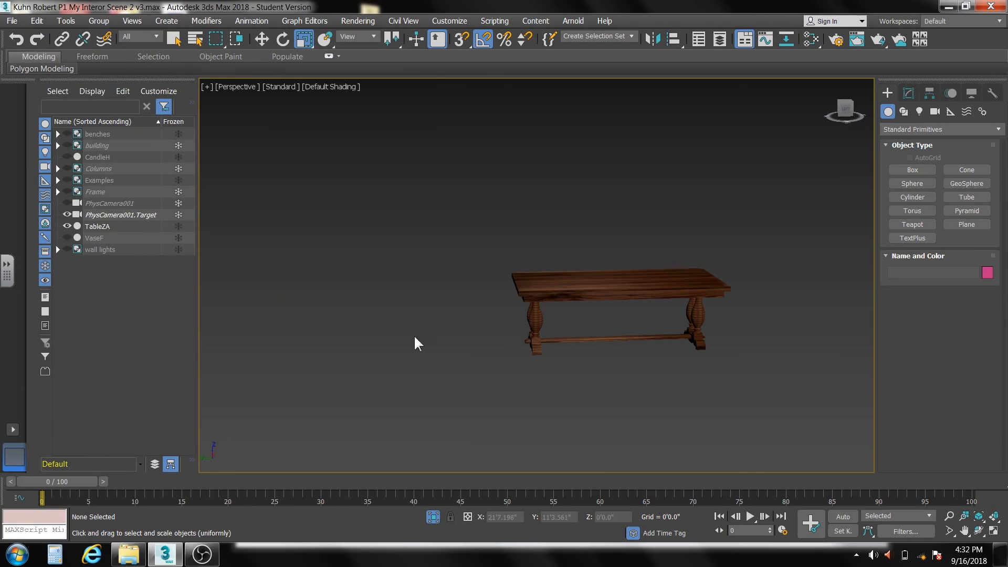
{"action": "left_click", "coordinate": [432, 517]}
{"action": "left_click", "coordinate": [68, 237]}
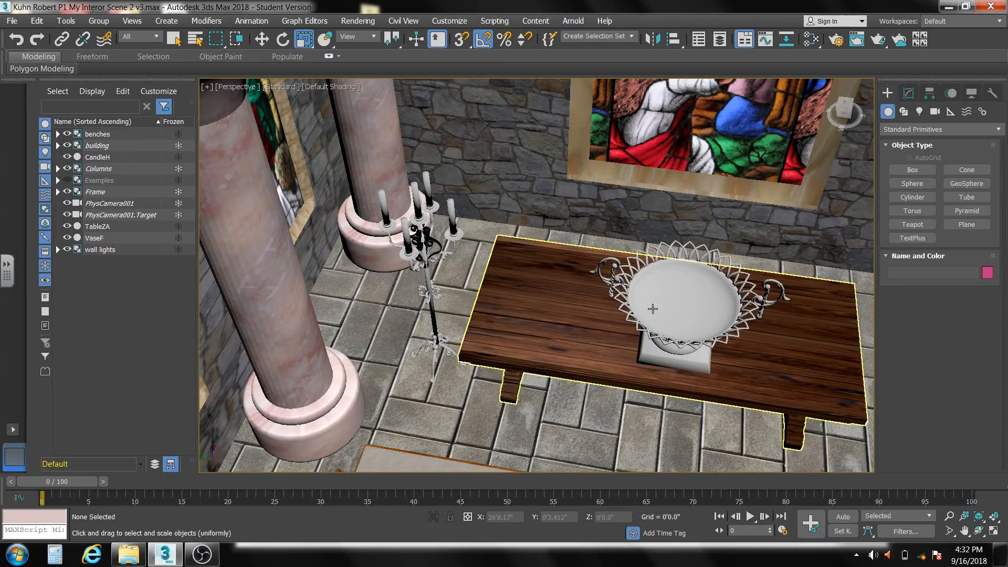
- Select VaseF and open the Slate Material Editor with its scene material list in view
{"action": "left_click", "coordinate": [684, 346]}
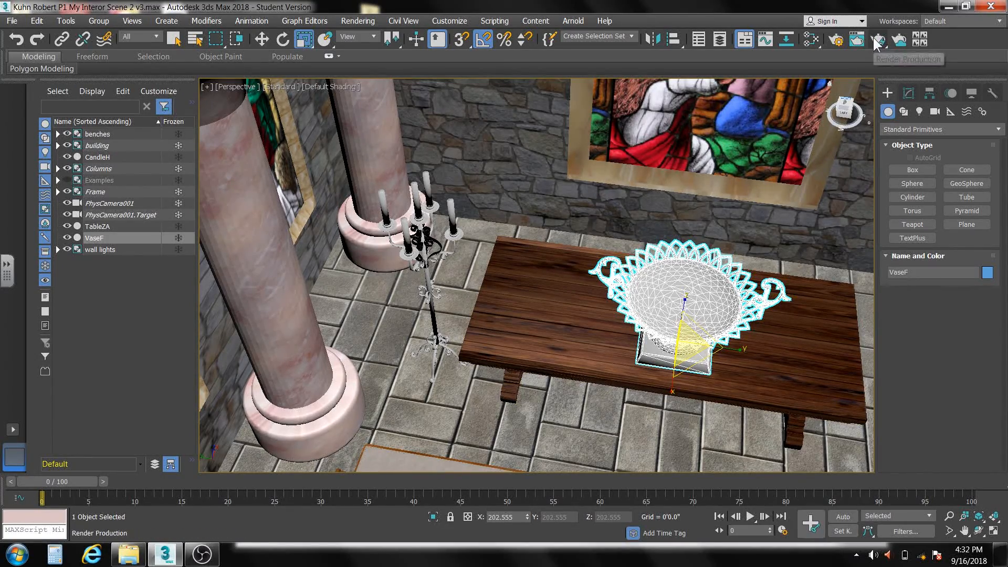
{"action": "left_click", "coordinate": [812, 39]}
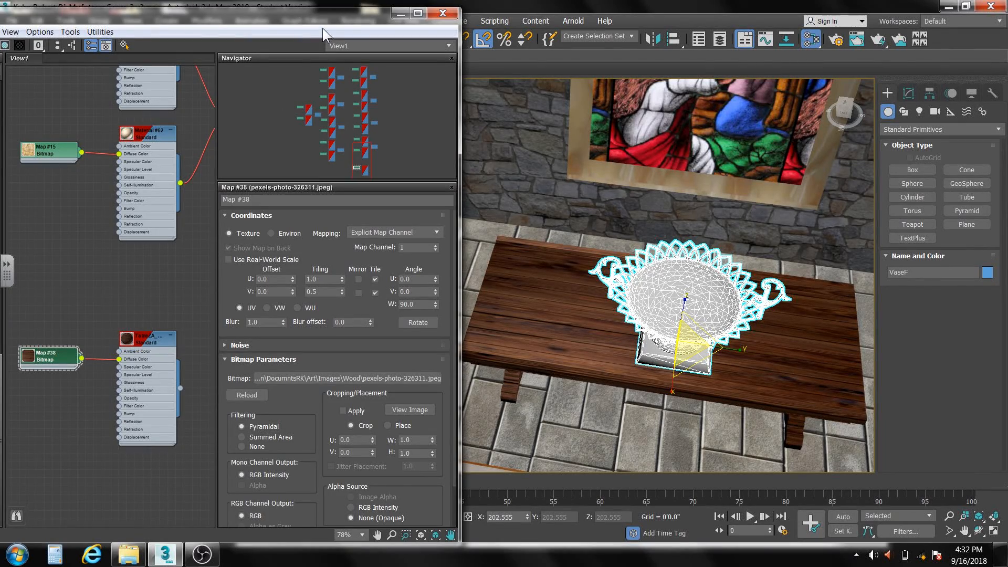
{"action": "left_click_drag", "start_coordinate": [322, 21], "coordinate": [448, 20]}
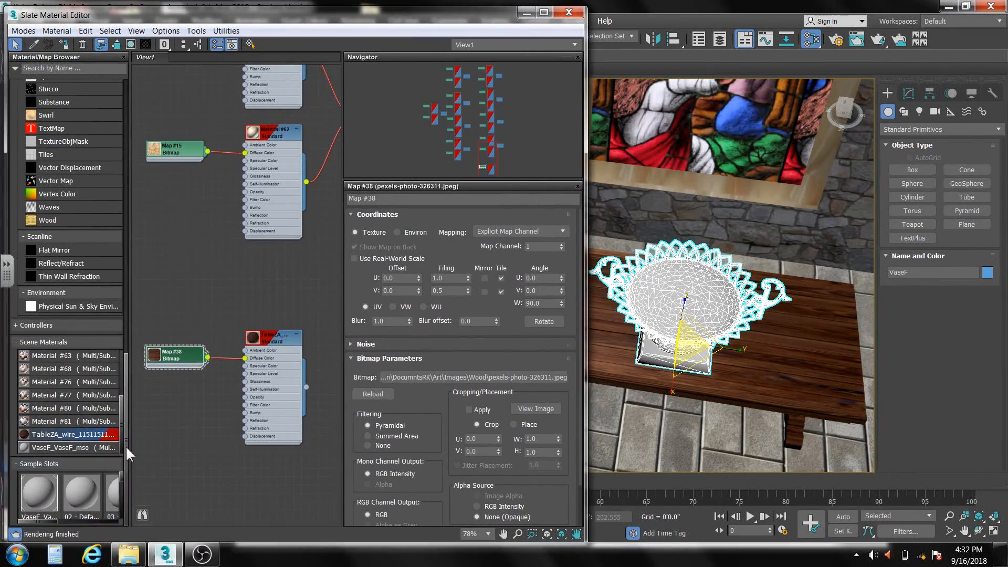
- Add the VaseF_VaseF_mso material to the node view and open the parameters of its first sub-material, Vase_7Material
{"action": "double_click", "coordinate": [62, 444]}
{"action": "left_click_drag", "start_coordinate": [252, 288], "coordinate": [298, 501]}
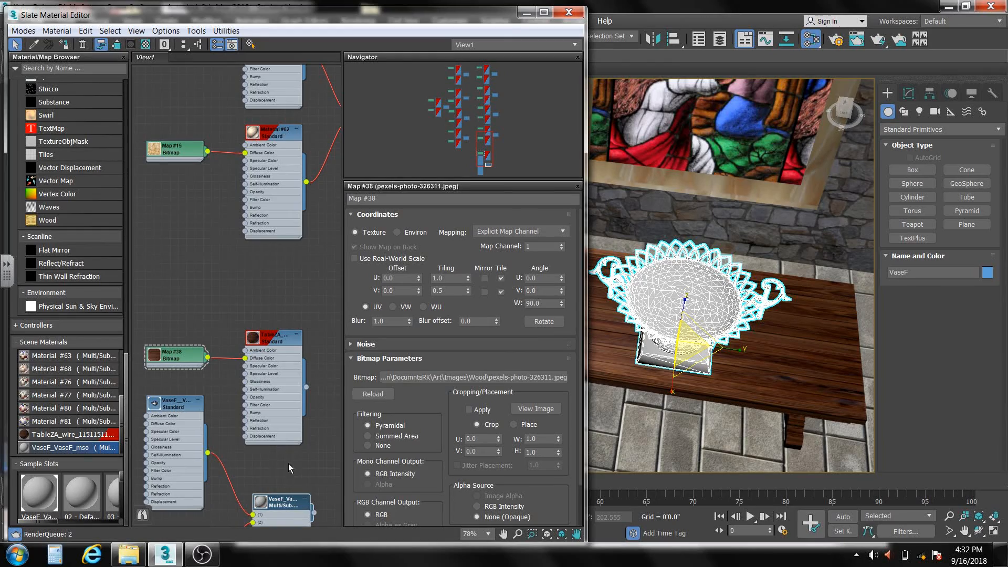
{"action": "middle_click_drag", "start_coordinate": [288, 463], "coordinate": [292, 224]}
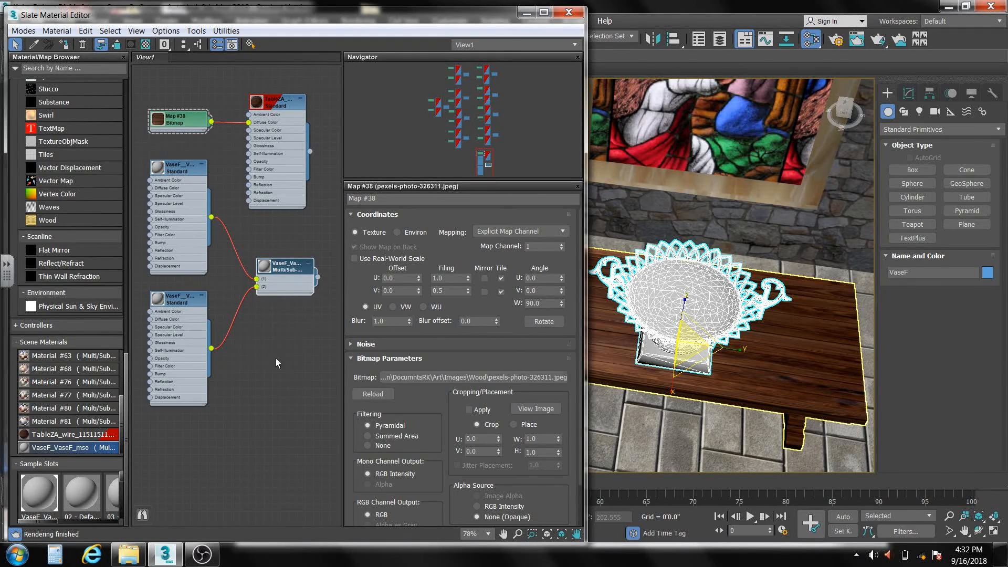
{"action": "left_click", "coordinate": [174, 166]}
{"action": "double_click", "coordinate": [175, 170]}
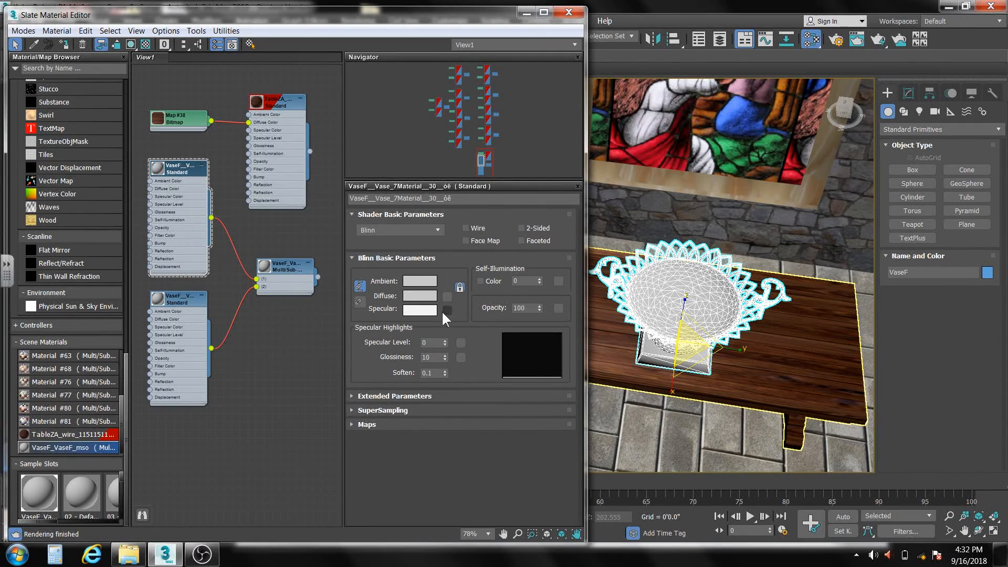
{"action": "left_click", "coordinate": [420, 294]}
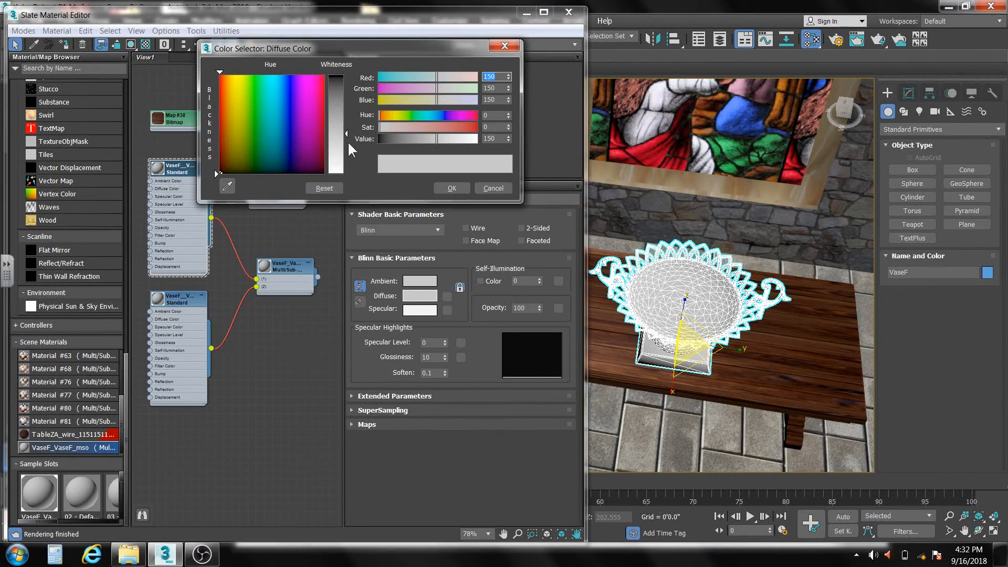
{"action": "mouse_move", "coordinate": [344, 131]}
{"action": "left_mouse_down"}
{"action": "mouse_move", "coordinate": [346, 76]}
{"action": "mouse_move", "coordinate": [347, 133]}
{"action": "mouse_move", "coordinate": [346, 76]}
{"action": "mouse_move", "coordinate": [346, 120]}
{"action": "left_mouse_up"}
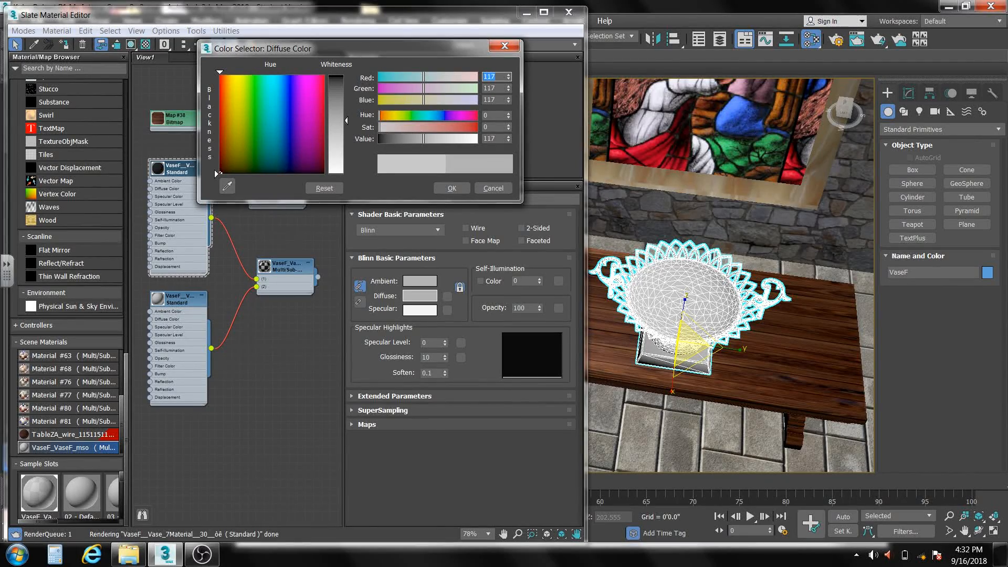
{"action": "left_click_drag", "start_coordinate": [483, 11], "coordinate": [276, 75]}
{"action": "left_click", "coordinate": [485, 188]}
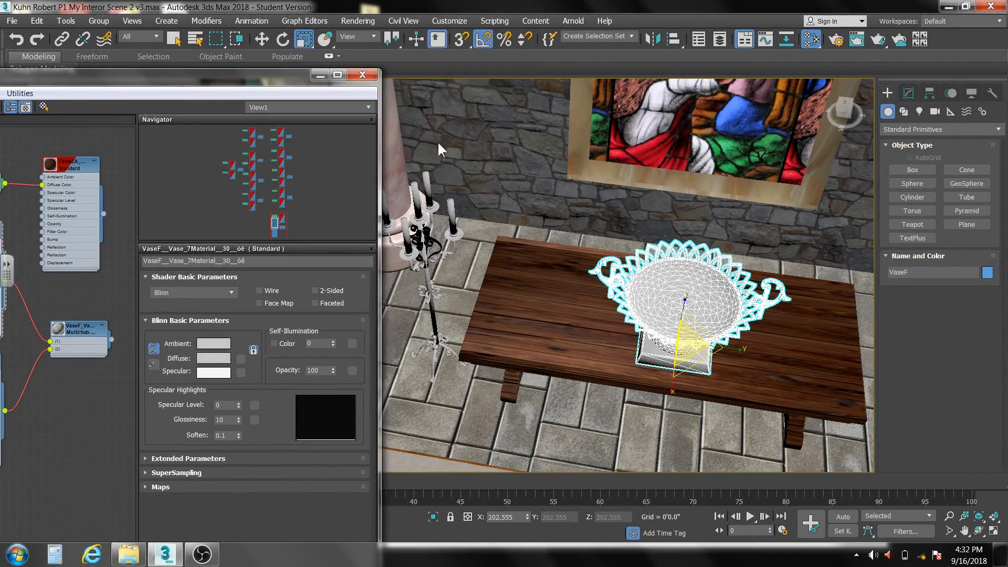
- Uncover the viewport's shading options, turn off edged faces for the selected object, and bring the material parameters back into view
{"action": "left_click_drag", "start_coordinate": [283, 81], "coordinate": [270, 202]}
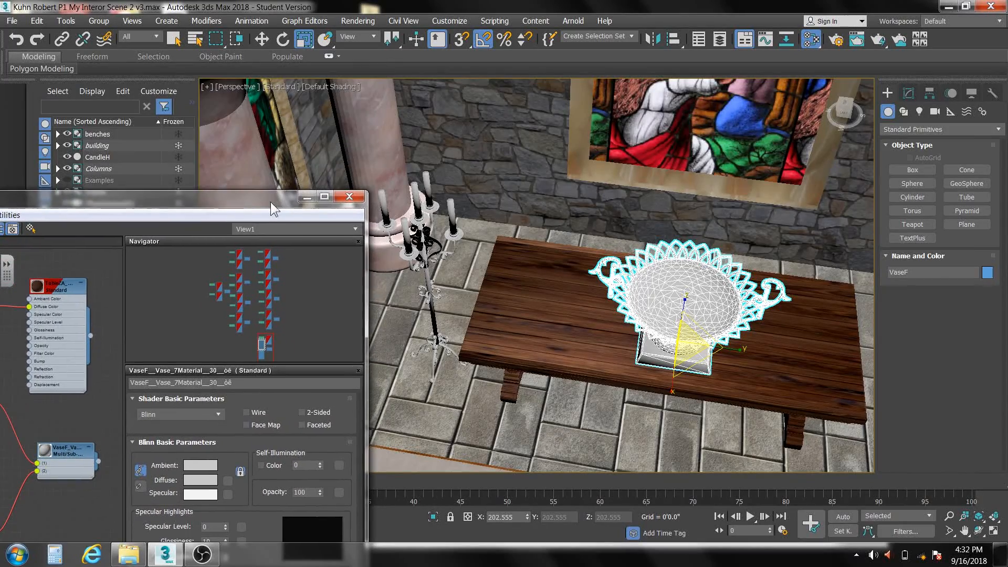
{"action": "left_click", "coordinate": [324, 87]}
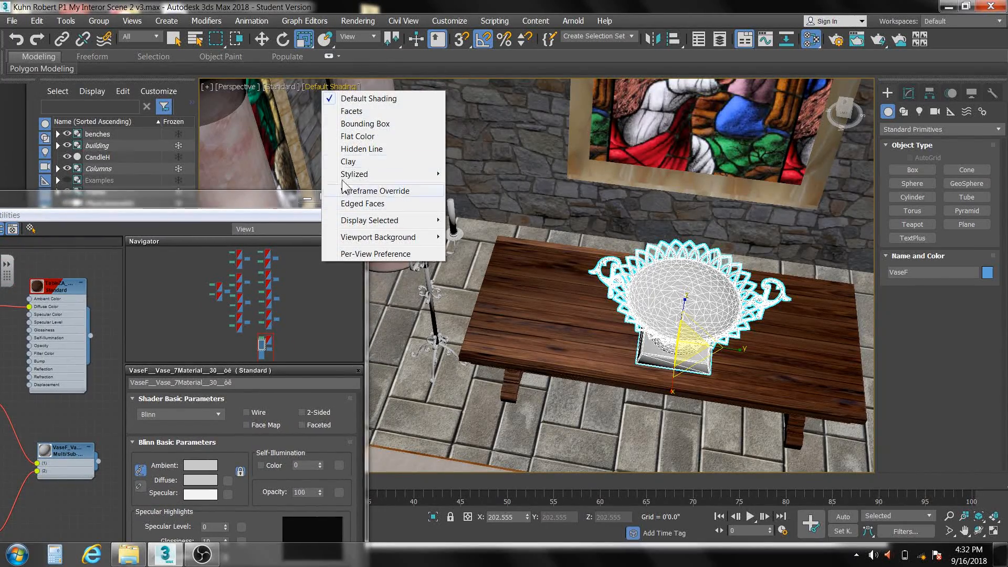
{"action": "mouse_move", "coordinate": [362, 220]}
{"action": "left_click", "coordinate": [261, 223]}
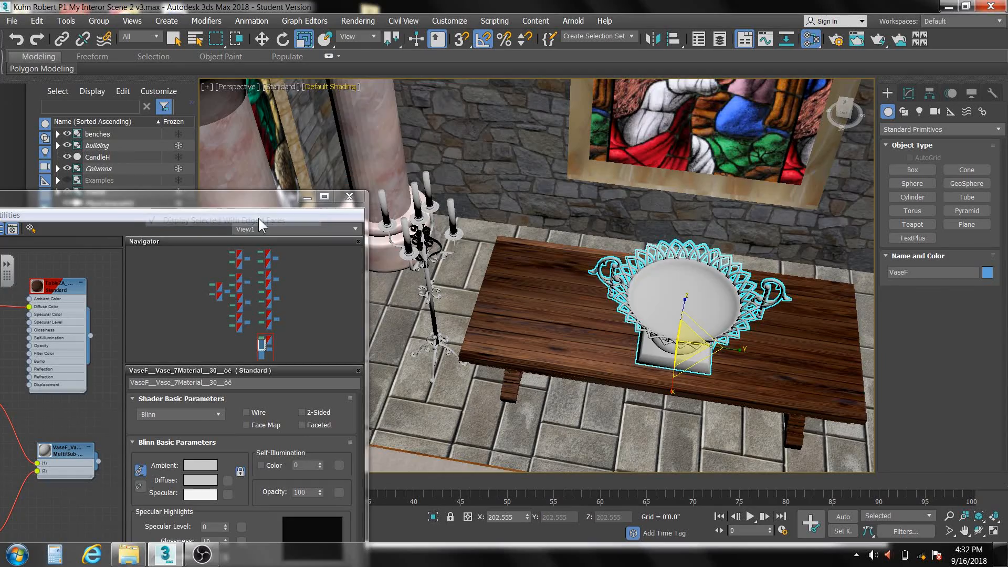
{"action": "left_click_drag", "start_coordinate": [254, 206], "coordinate": [318, 80]}
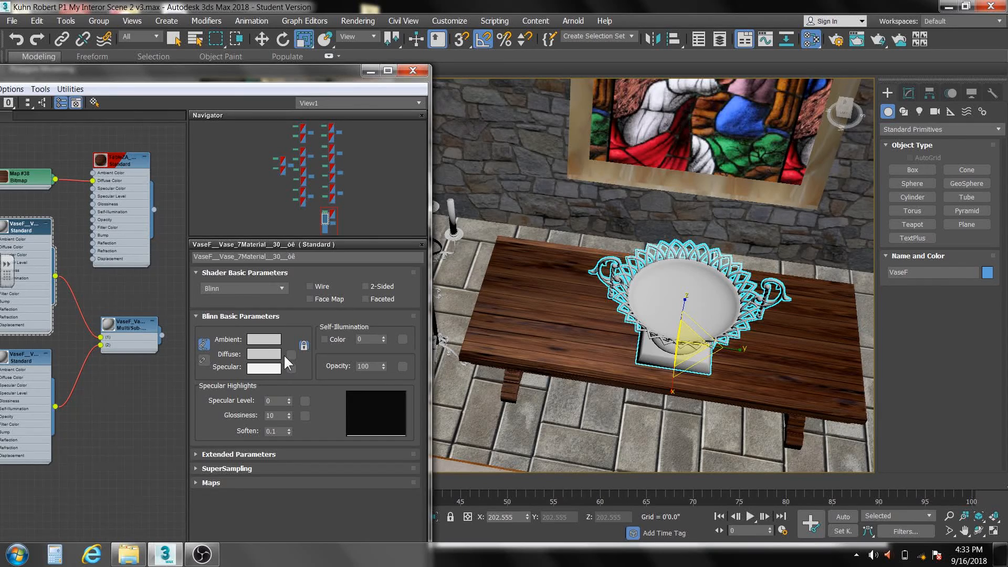
- Give the first vase sub-material a gold diffuse color of RGB 160, 118, 44, with specular level 86 and glossiness 68
{"action": "left_click", "coordinate": [264, 354]}
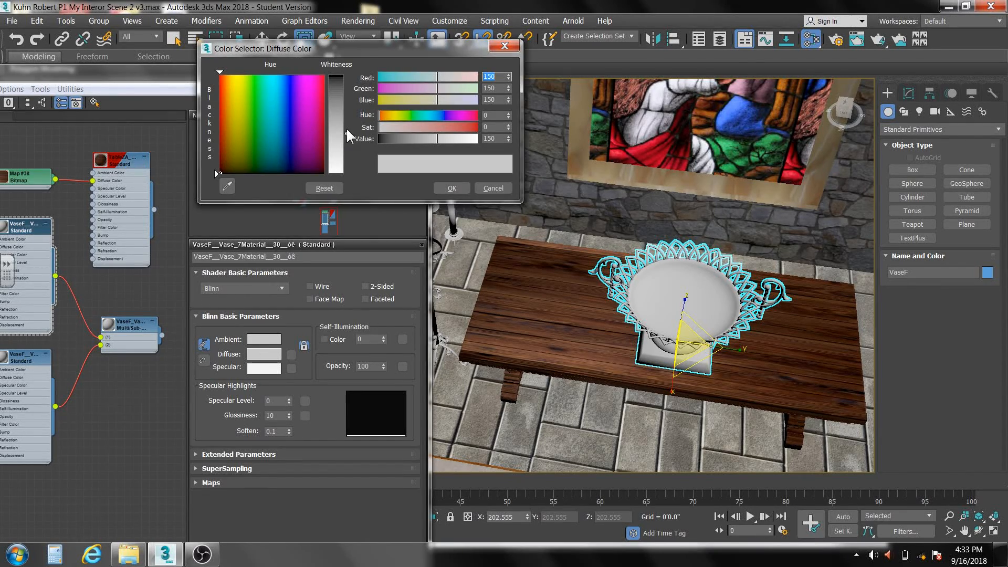
{"action": "mouse_move", "coordinate": [346, 131]}
{"action": "left_mouse_down"}
{"action": "mouse_move", "coordinate": [347, 84]}
{"action": "mouse_move", "coordinate": [347, 138]}
{"action": "left_mouse_up"}
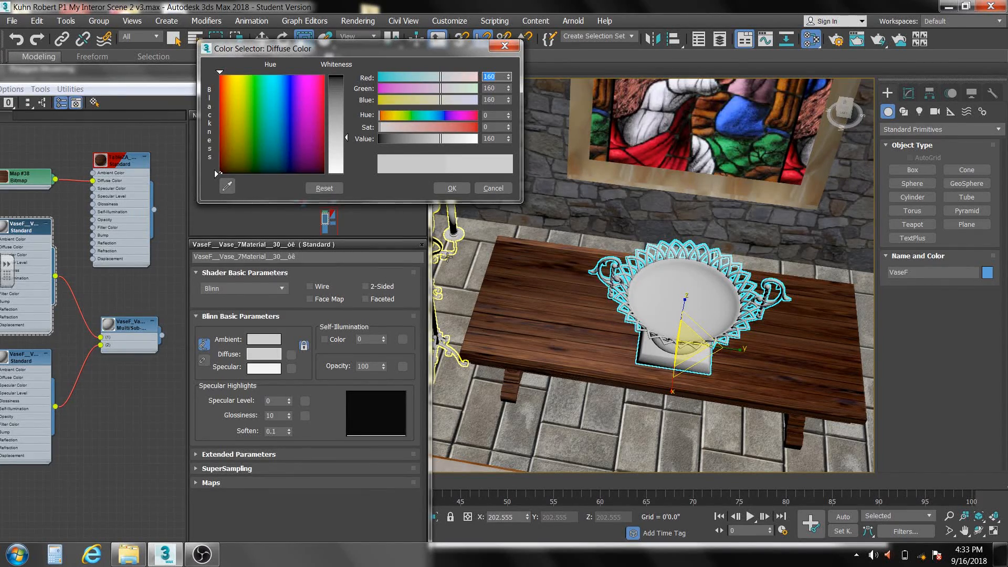
{"action": "left_click_drag", "start_coordinate": [508, 100], "coordinate": [514, 169]}
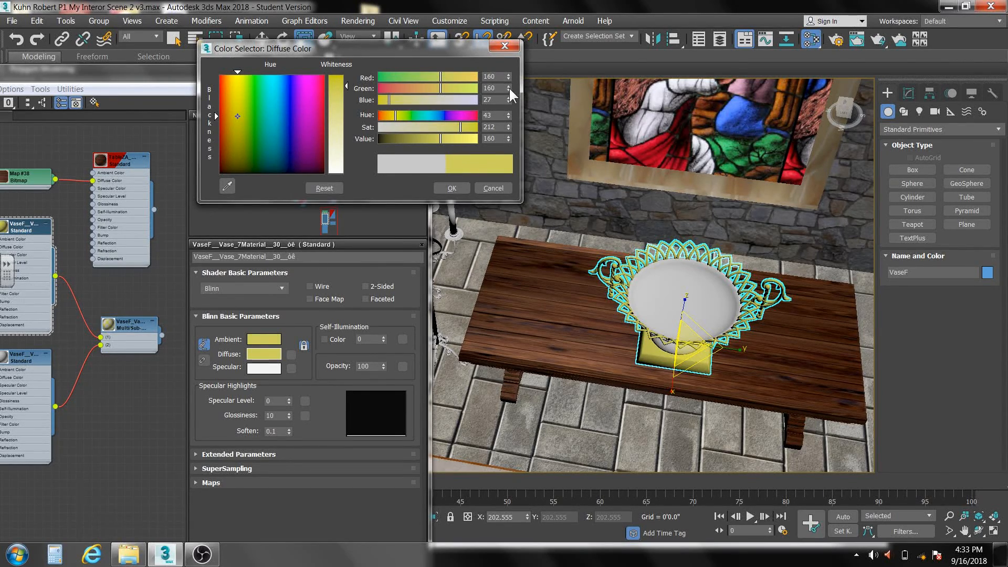
{"action": "left_click_drag", "start_coordinate": [508, 88], "coordinate": [512, 140]}
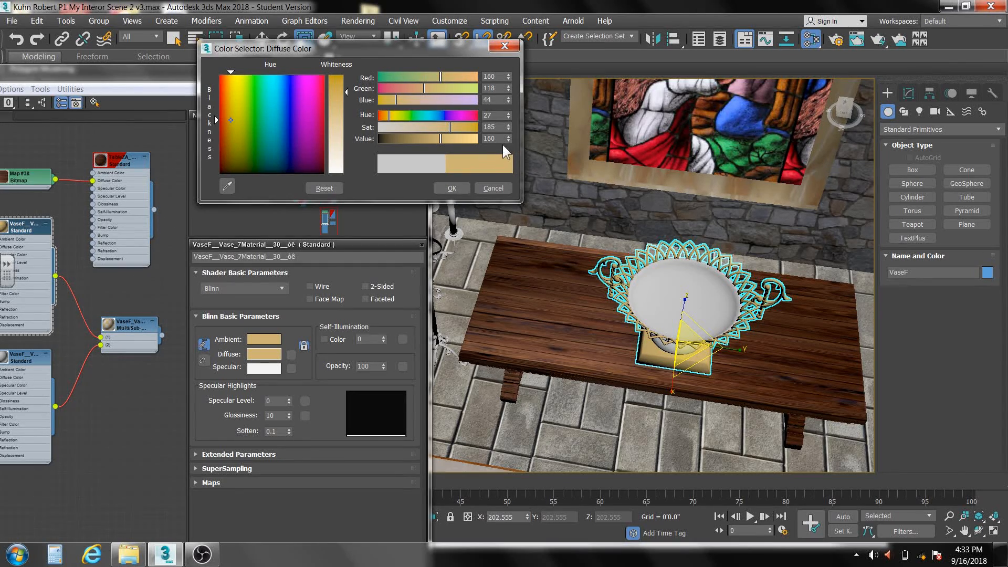
{"action": "left_click", "coordinate": [453, 187]}
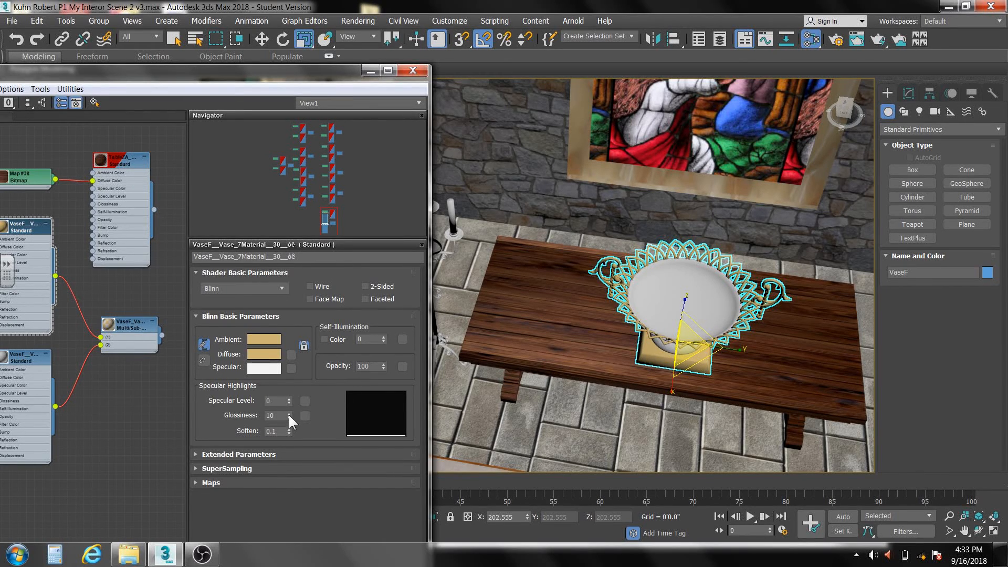
{"action": "left_click_drag", "start_coordinate": [289, 401], "coordinate": [293, 356]}
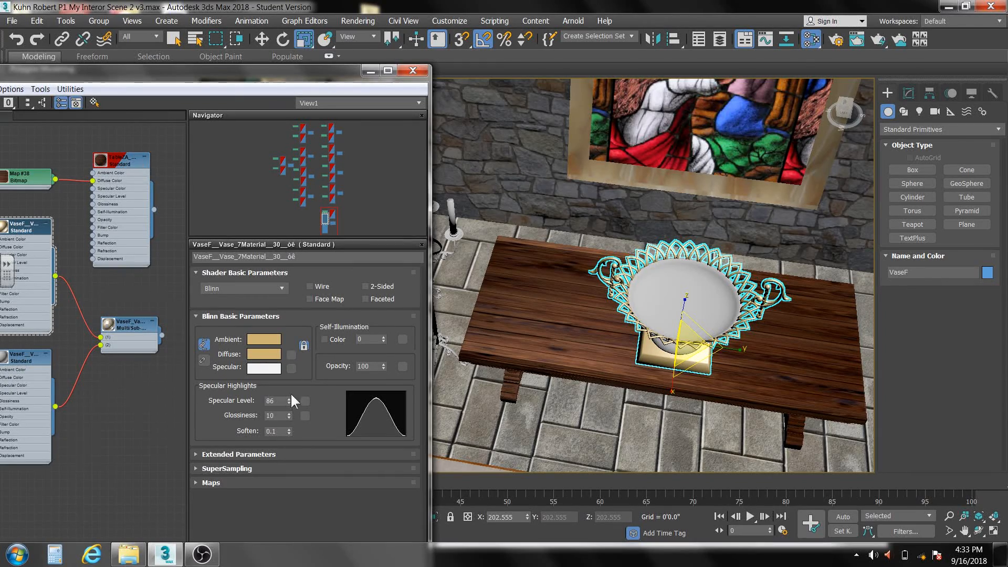
{"action": "left_click_drag", "start_coordinate": [286, 411], "coordinate": [288, 383]}
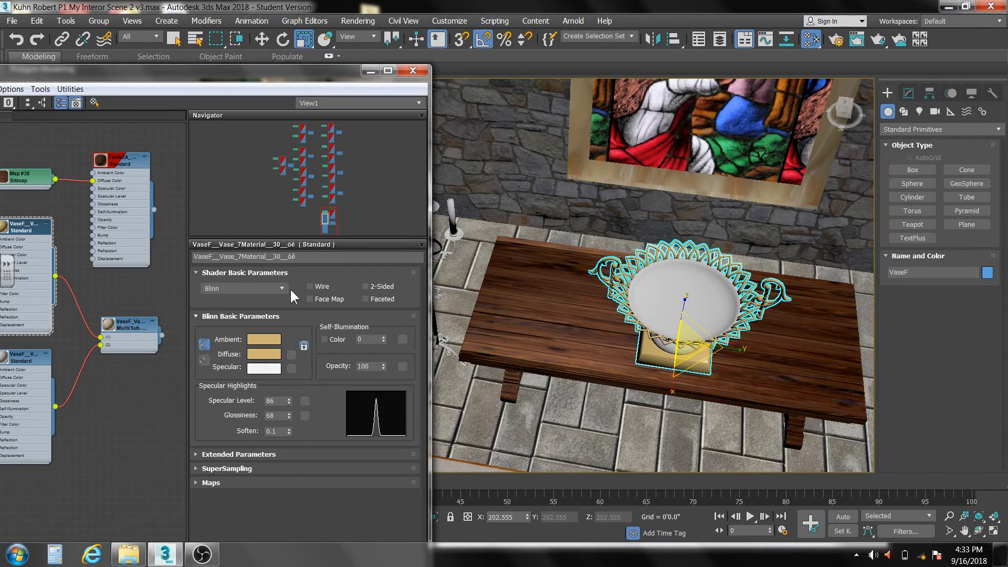
- Sample the gold diffuse color for the specular color, then set its value to 255 and saturation to 105
{"action": "left_click", "coordinate": [262, 367]}
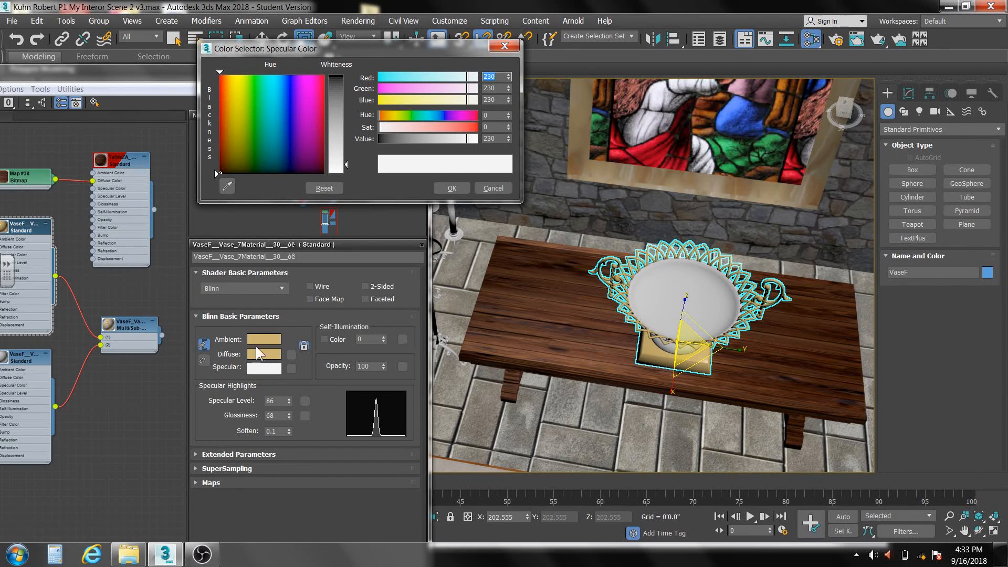
{"action": "left_click", "coordinate": [227, 186]}
{"action": "left_click", "coordinate": [265, 354]}
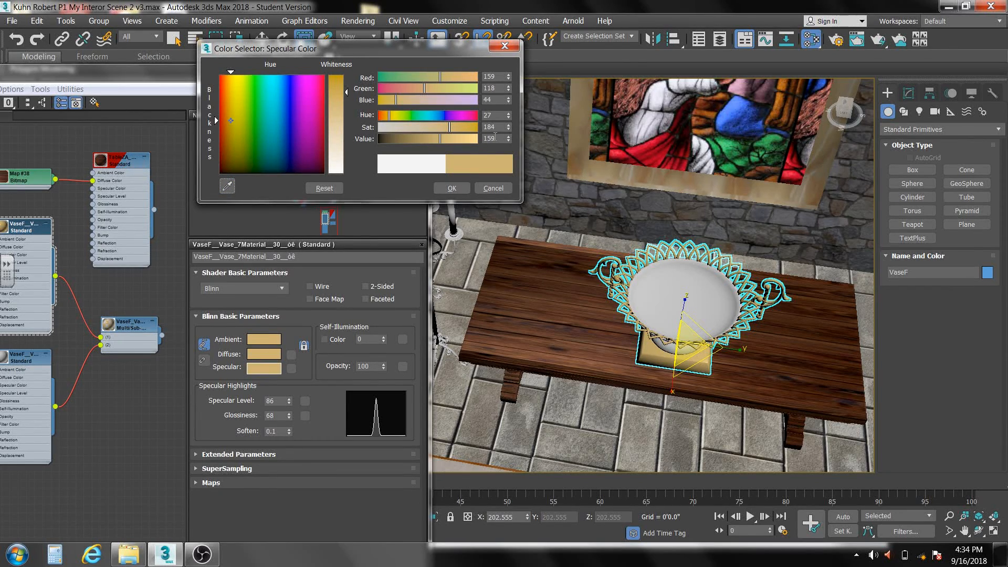
{"action": "left_click_drag", "start_coordinate": [508, 134], "coordinate": [502, 61]}
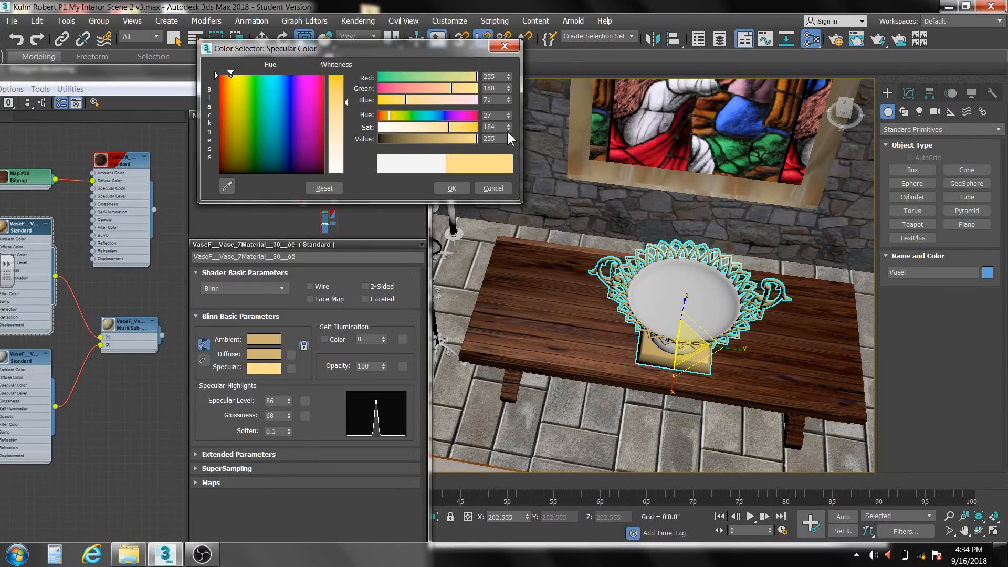
{"action": "left_click_drag", "start_coordinate": [507, 126], "coordinate": [514, 167]}
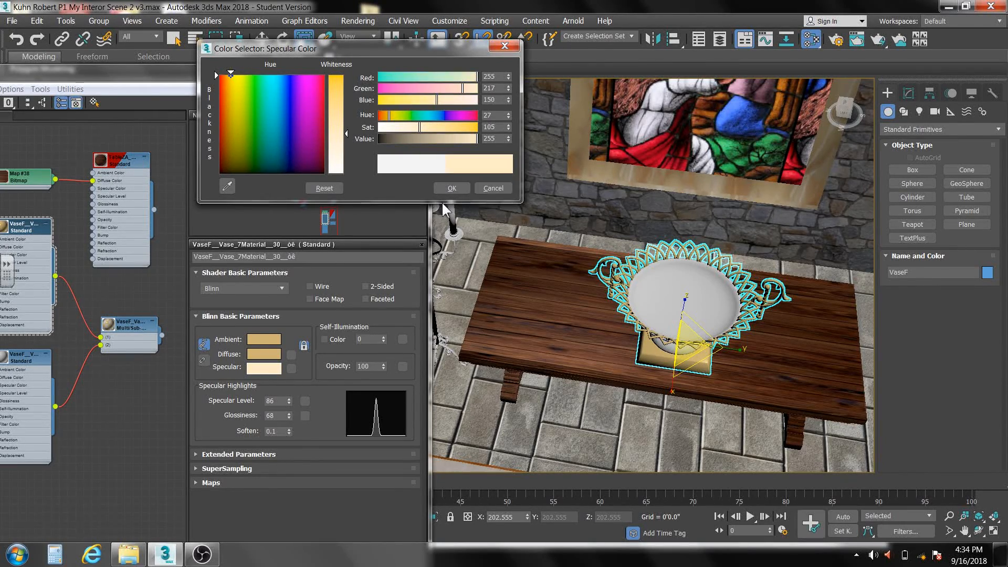
{"action": "left_click", "coordinate": [450, 188]}
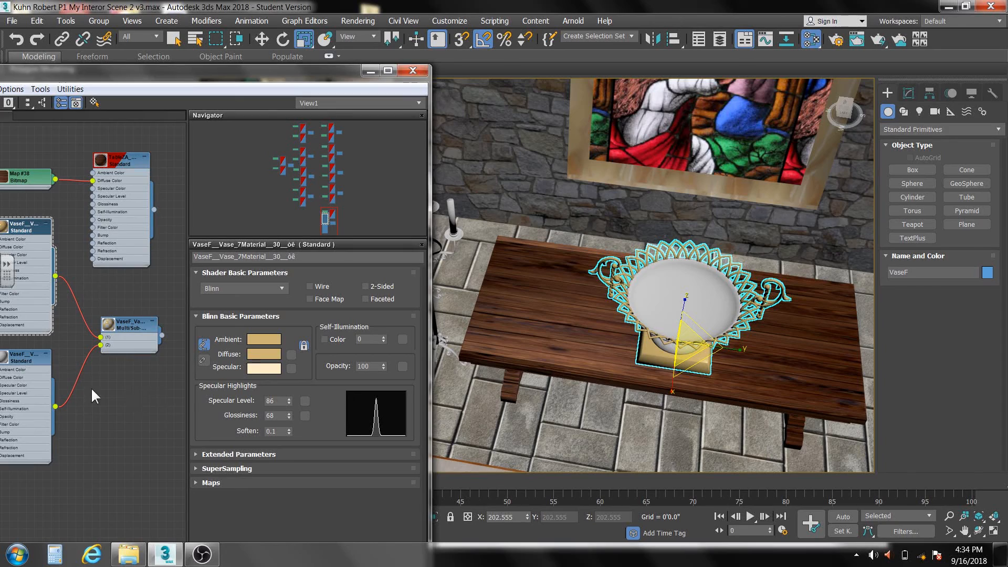
- Open the vase's Ceramiks sub-material and add slab-marble-carrara-white-preview from the Stone image folder to the node view as a bitmap
{"action": "left_click_drag", "start_coordinate": [199, 73], "coordinate": [334, 62]}
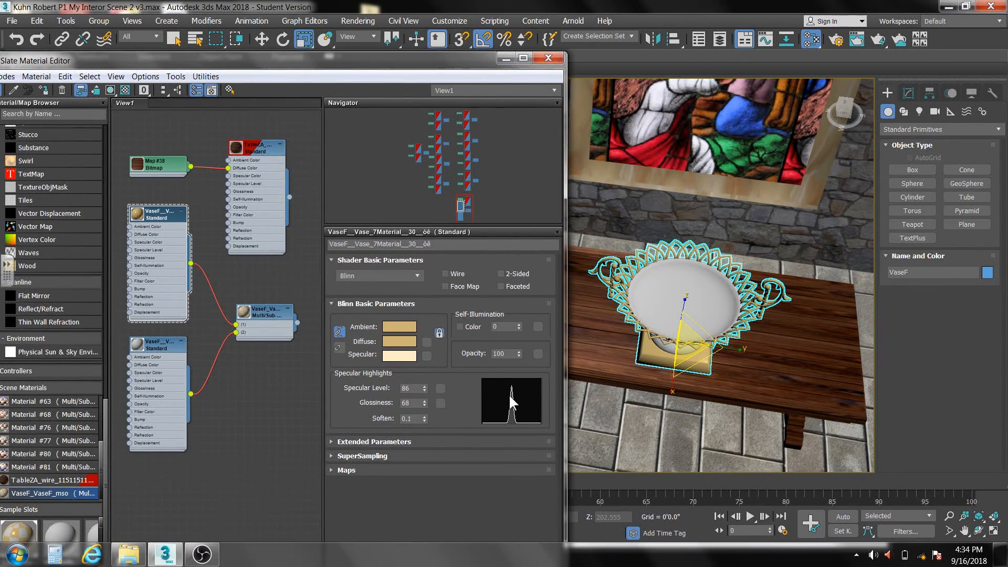
{"action": "double_click", "coordinate": [158, 346]}
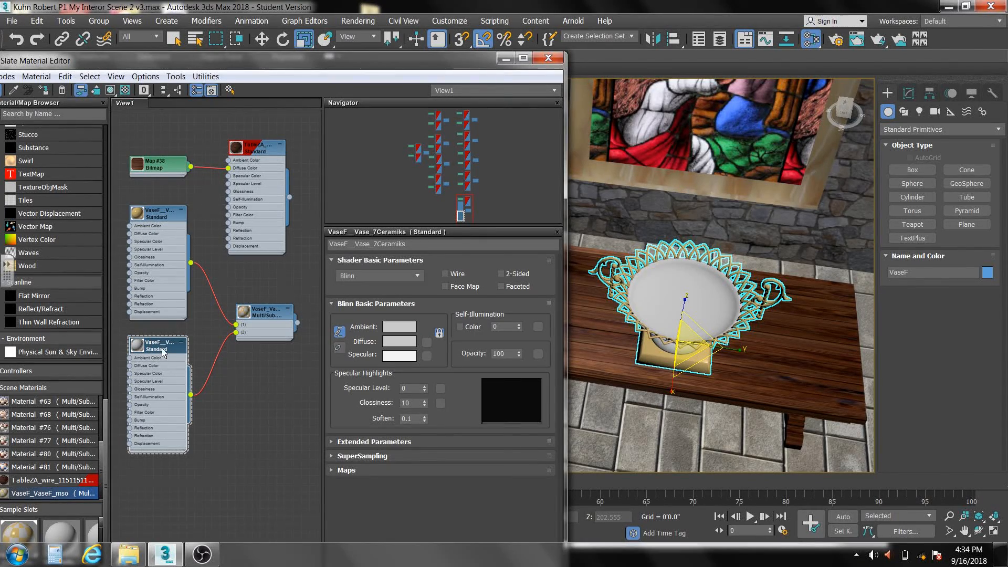
{"action": "left_click", "coordinate": [128, 554]}
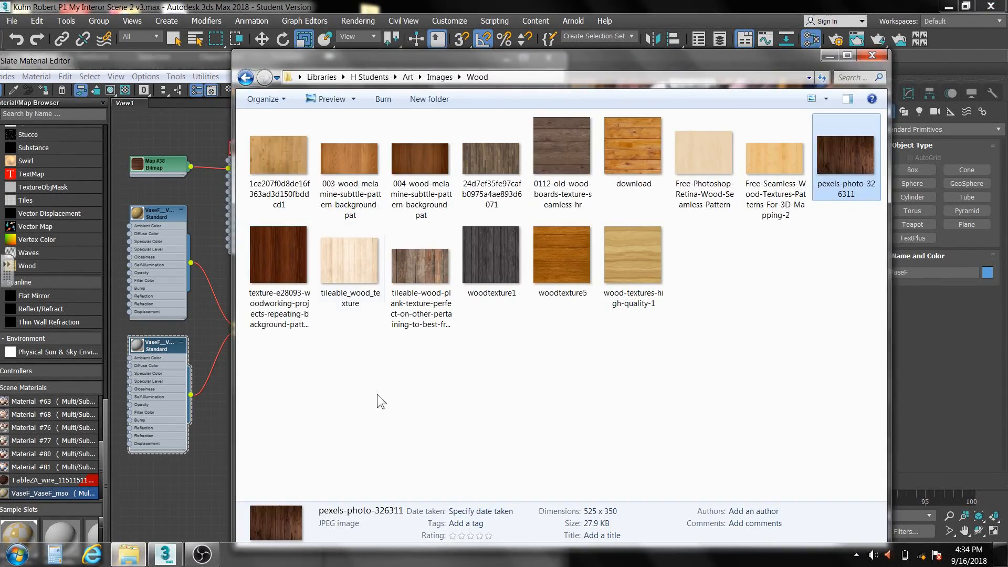
{"action": "left_click", "coordinate": [244, 77]}
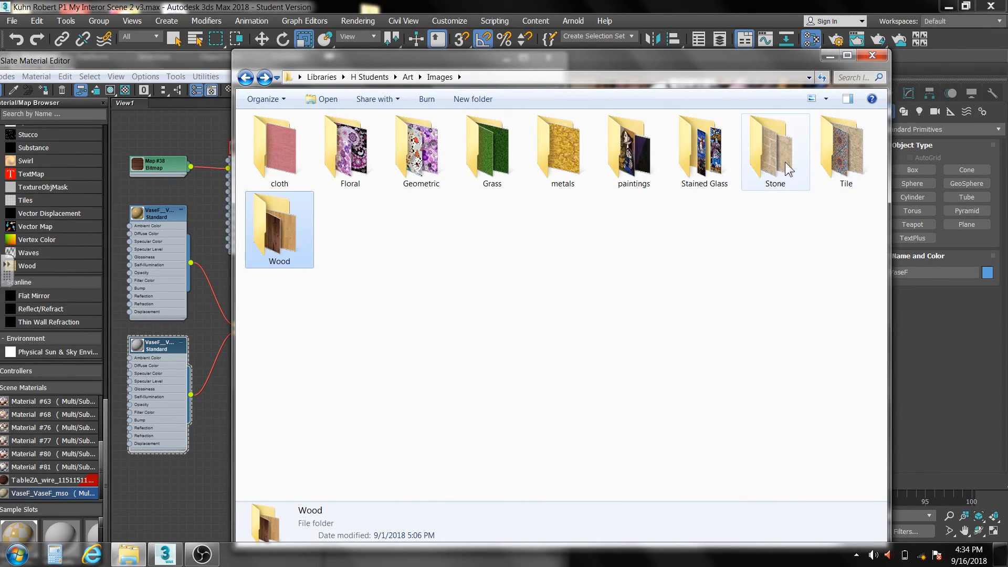
{"action": "double_click", "coordinate": [784, 161]}
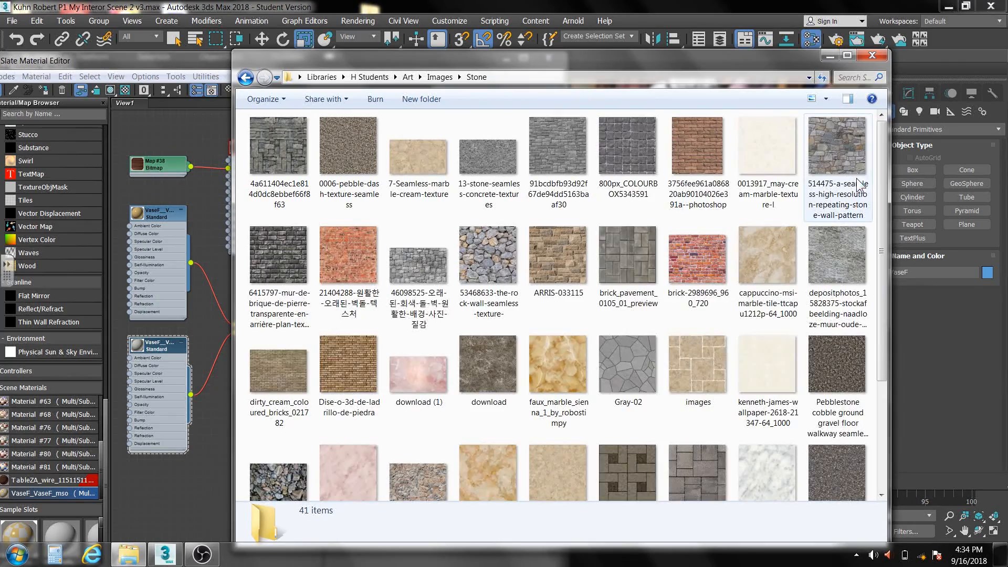
{"action": "left_click_drag", "start_coordinate": [883, 175], "coordinate": [874, 288]}
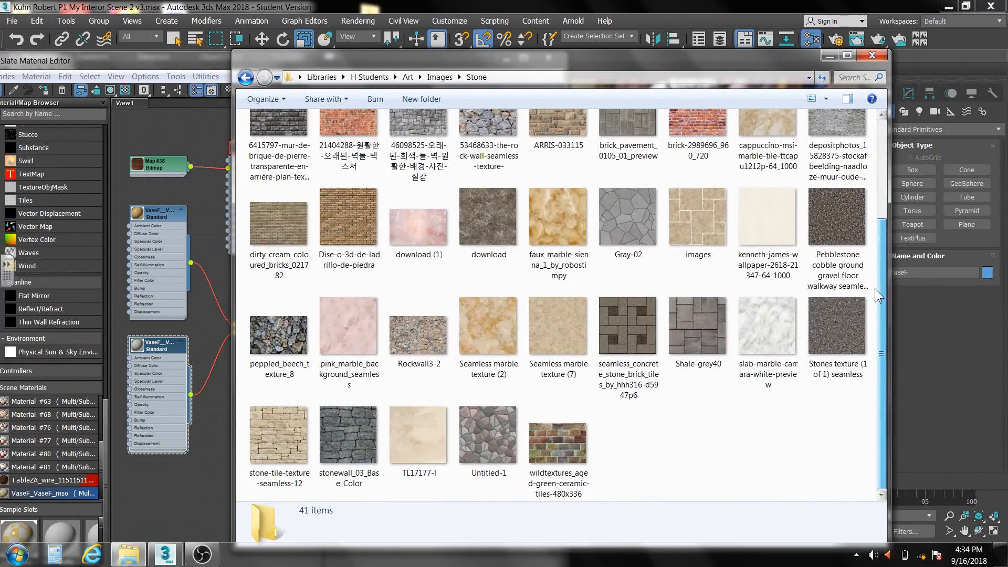
{"action": "left_click_drag", "start_coordinate": [563, 56], "coordinate": [659, 68]}
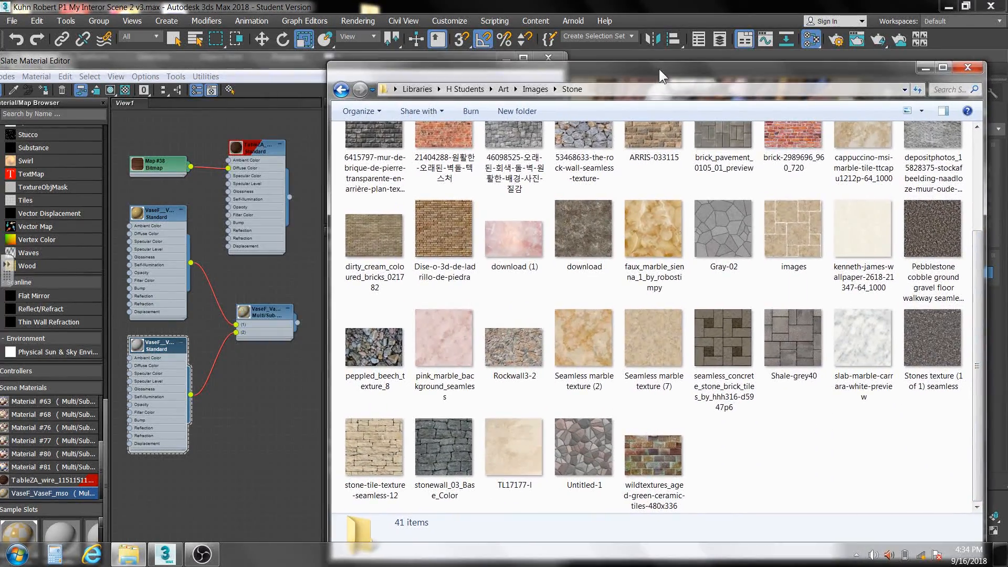
{"action": "left_click_drag", "start_coordinate": [852, 335], "coordinate": [209, 475]}
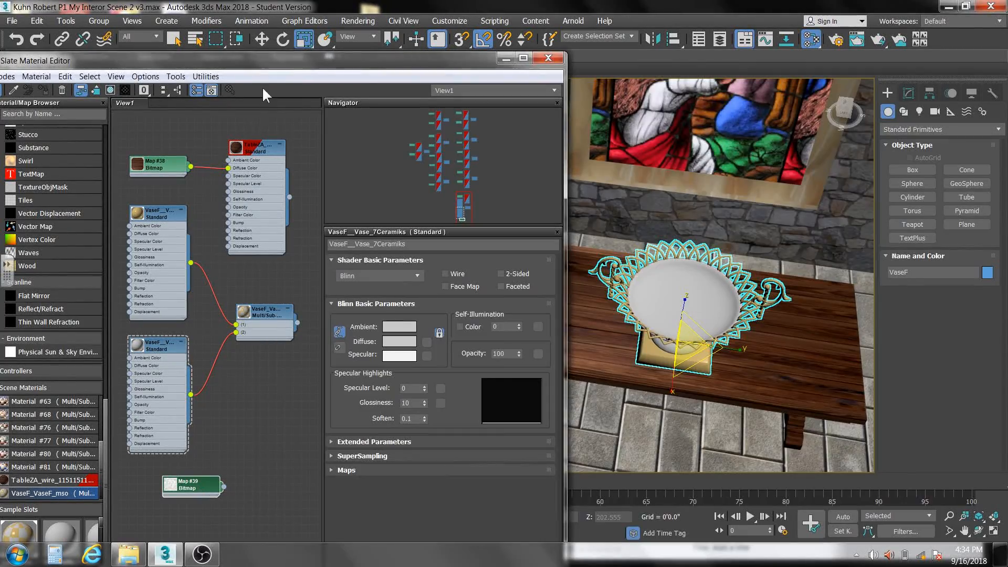
- Connect the white marble bitmap to the Ceramiks material's diffuse color and show the texture in the viewport
{"action": "middle_click_drag", "start_coordinate": [217, 361], "coordinate": [275, 370]}
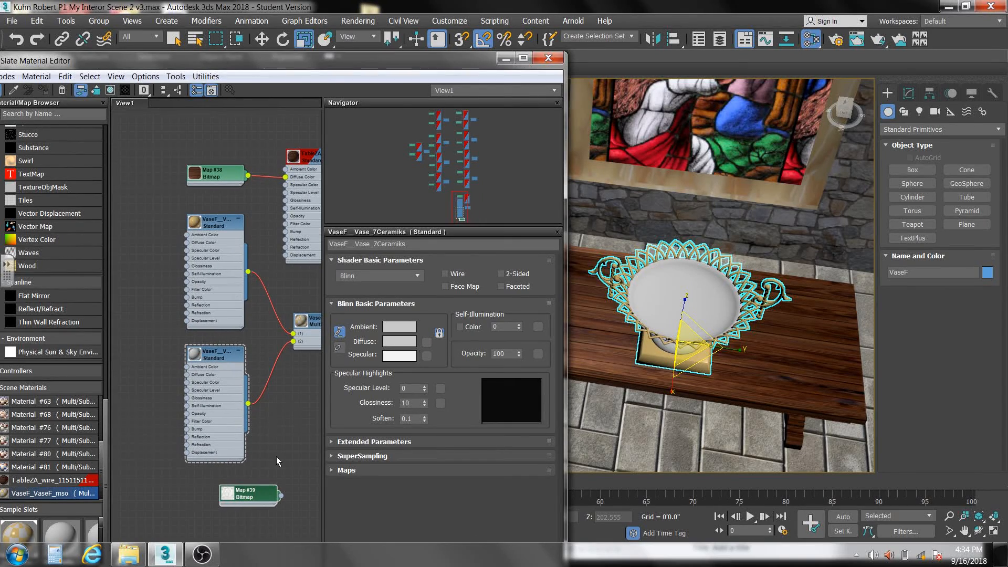
{"action": "left_click_drag", "start_coordinate": [265, 495], "coordinate": [187, 374]}
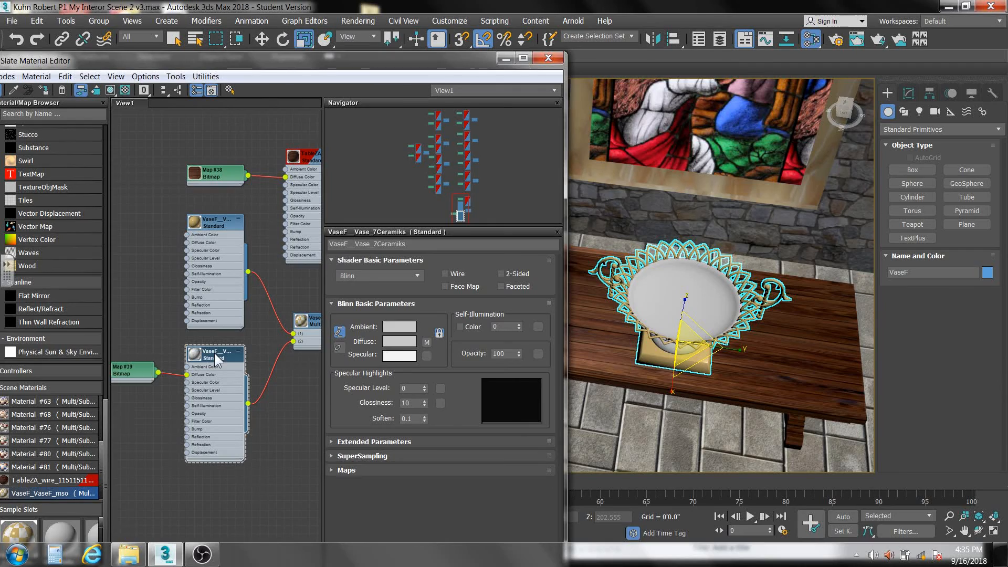
{"action": "left_click", "coordinate": [111, 89]}
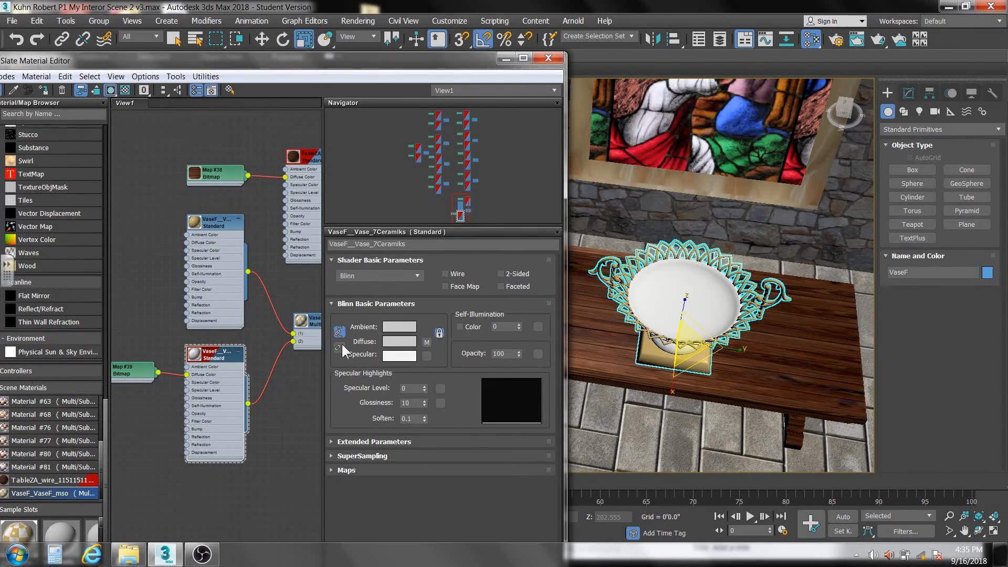
- Render a close-up of the vase in the perspective view to check its gold and marble materials
{"action": "scroll", "coordinate": [703, 321], "scroll_direction": "up", "scroll_amount": 6}
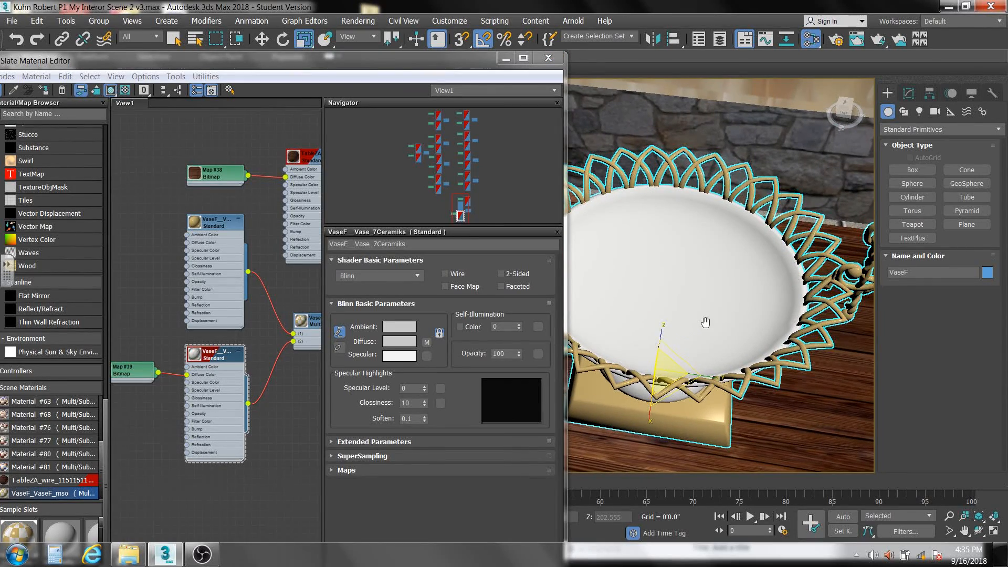
{"action": "left_click", "coordinate": [875, 38]}
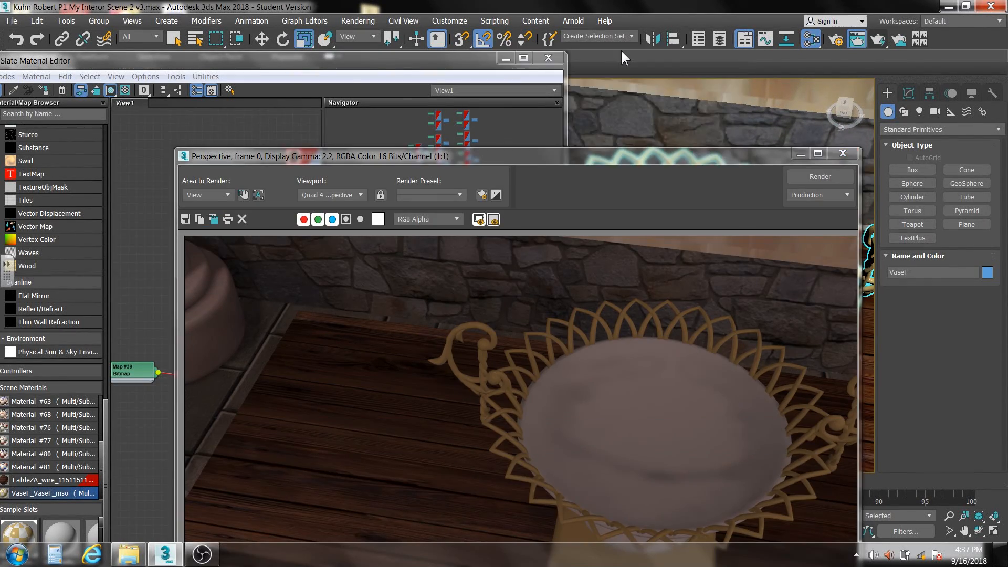
- Dismiss the render and material editor, and display the selected vase with edged faces in the perspective view
{"action": "left_click_drag", "start_coordinate": [653, 156], "coordinate": [666, 83]}
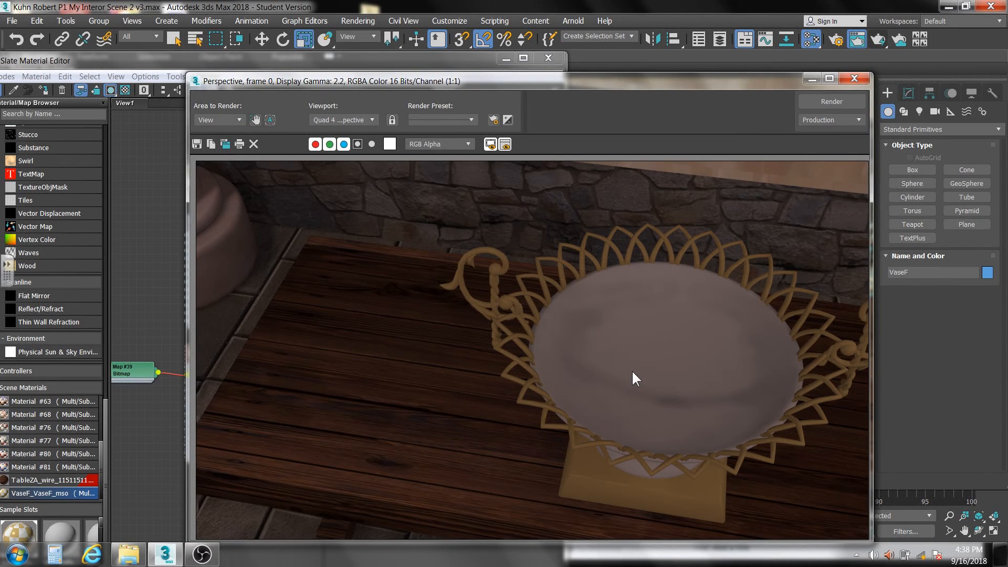
{"action": "left_click", "coordinate": [854, 79]}
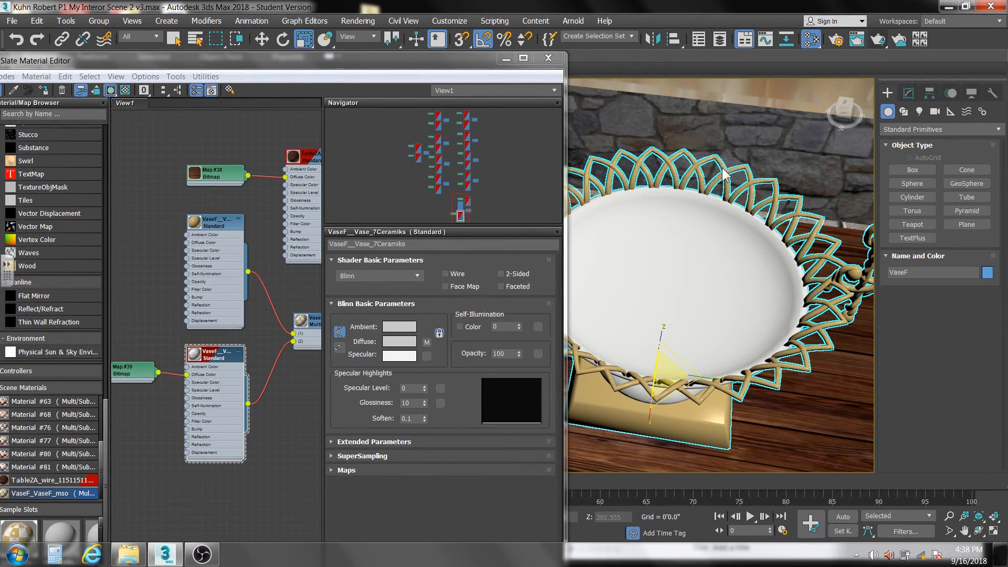
{"action": "left_click", "coordinate": [505, 59]}
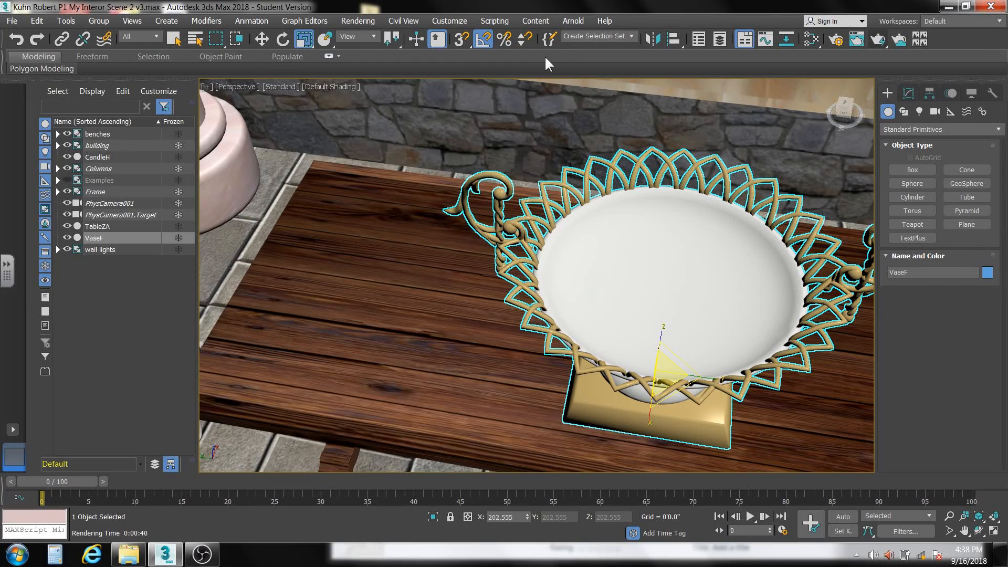
{"action": "left_click", "coordinate": [323, 86]}
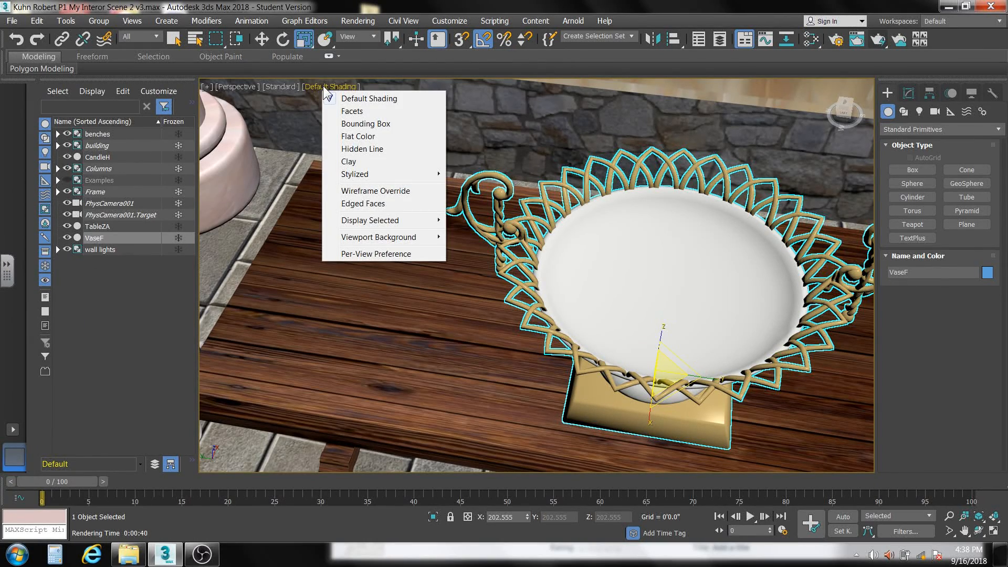
{"action": "mouse_move", "coordinate": [344, 223]}
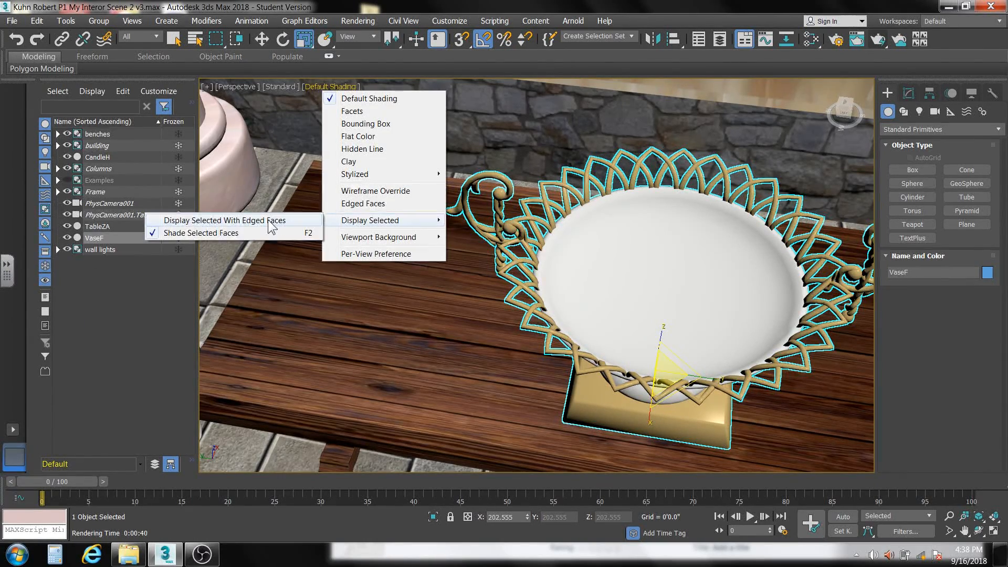
{"action": "left_click", "coordinate": [272, 225]}
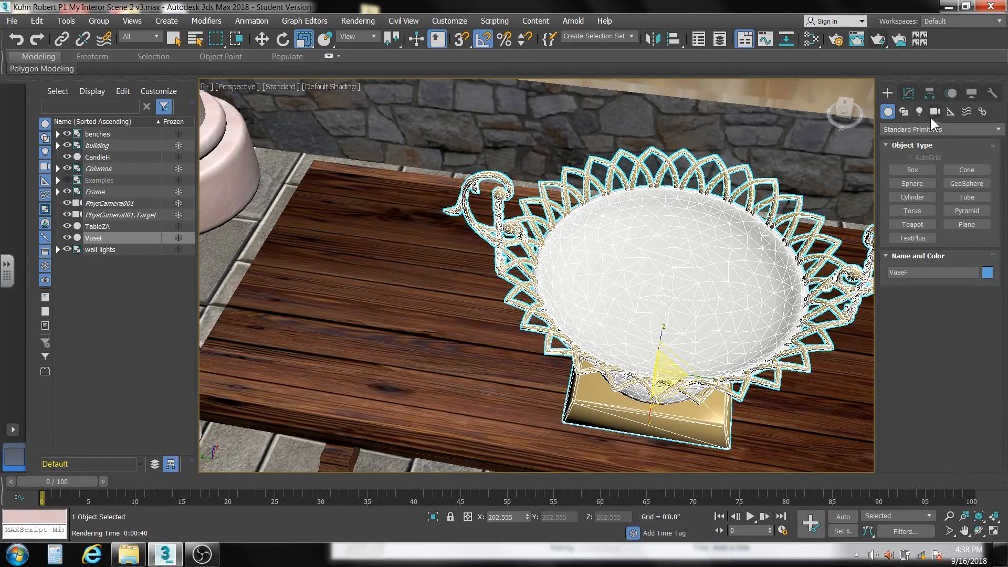
- Select the vase's bowl element, add a UVW Map modifier to it, and render the perspective view to check the marble
{"action": "left_click", "coordinate": [909, 92]}
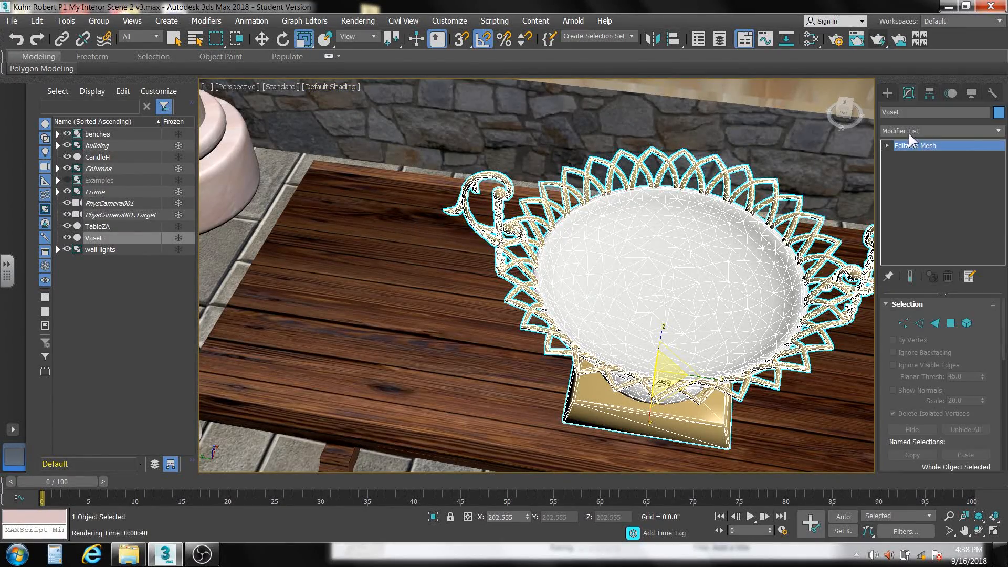
{"action": "left_click", "coordinate": [965, 321]}
{"action": "left_click", "coordinate": [674, 262]}
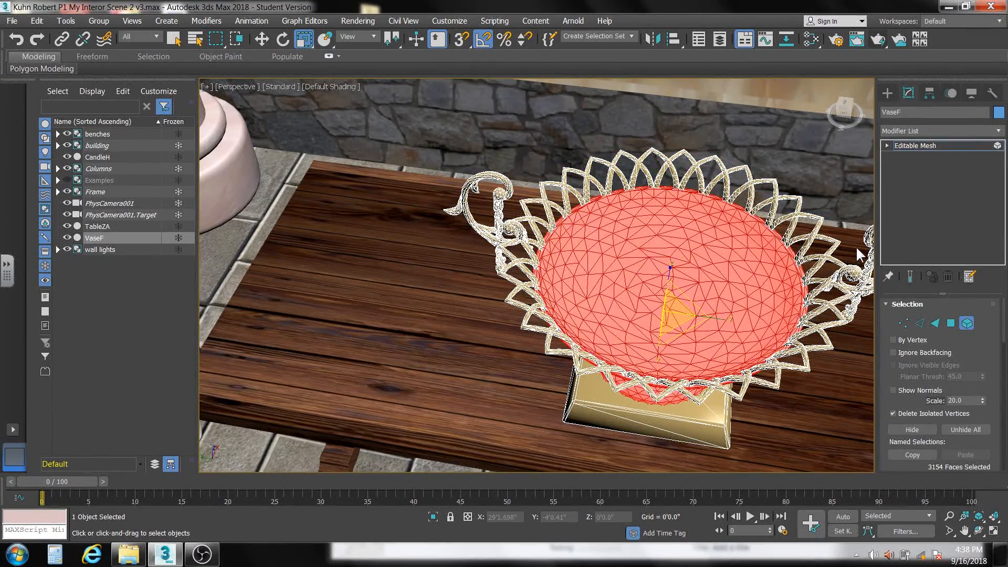
{"action": "left_click", "coordinate": [998, 131]}
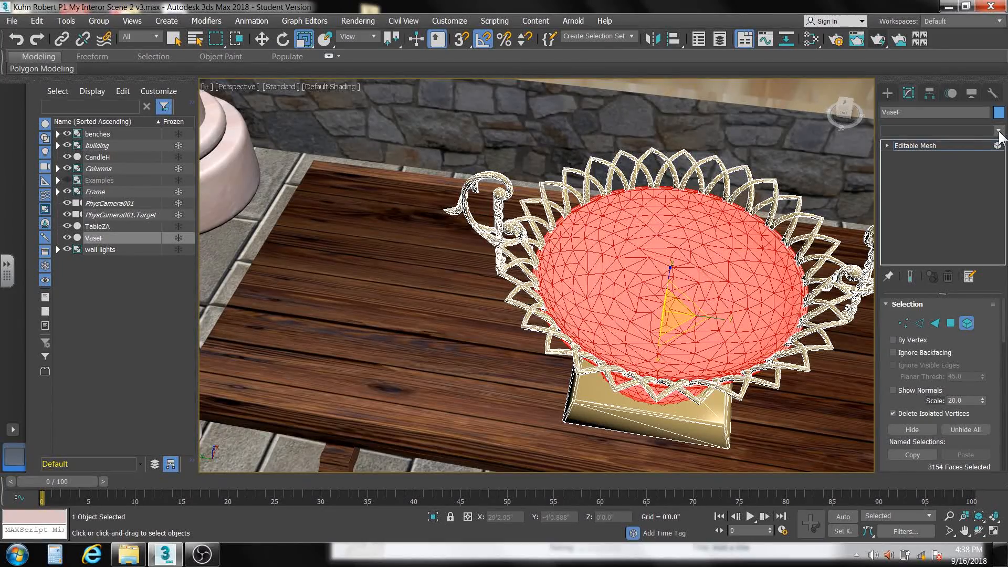
{"action": "left_click", "coordinate": [904, 430]}
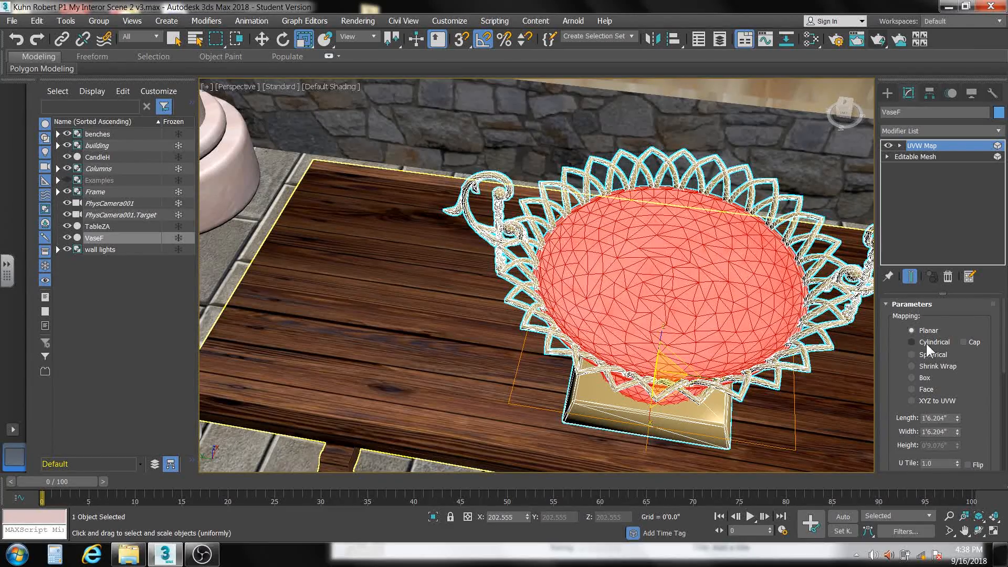
{"action": "left_click", "coordinate": [876, 42]}
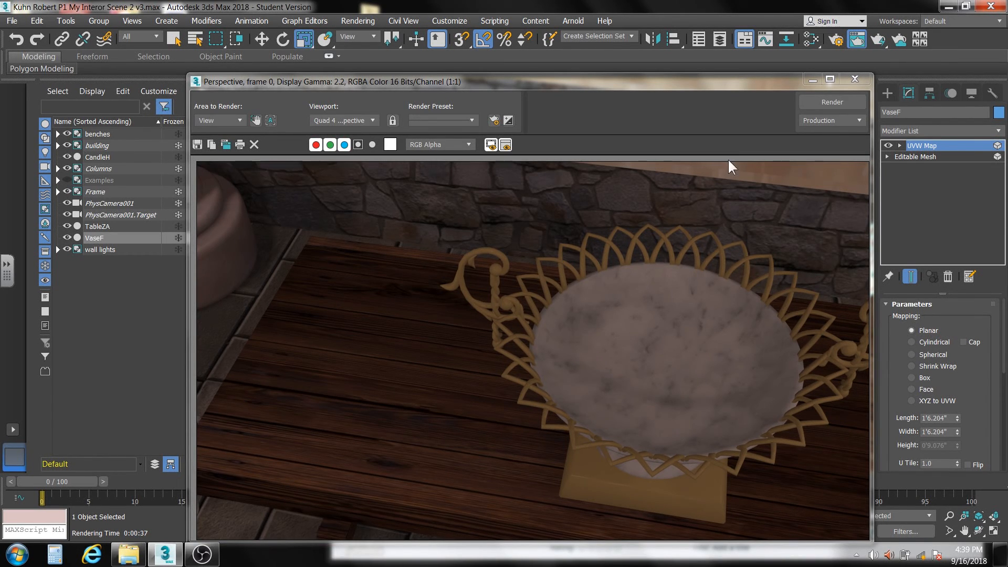
{"action": "left_click", "coordinate": [853, 81]}
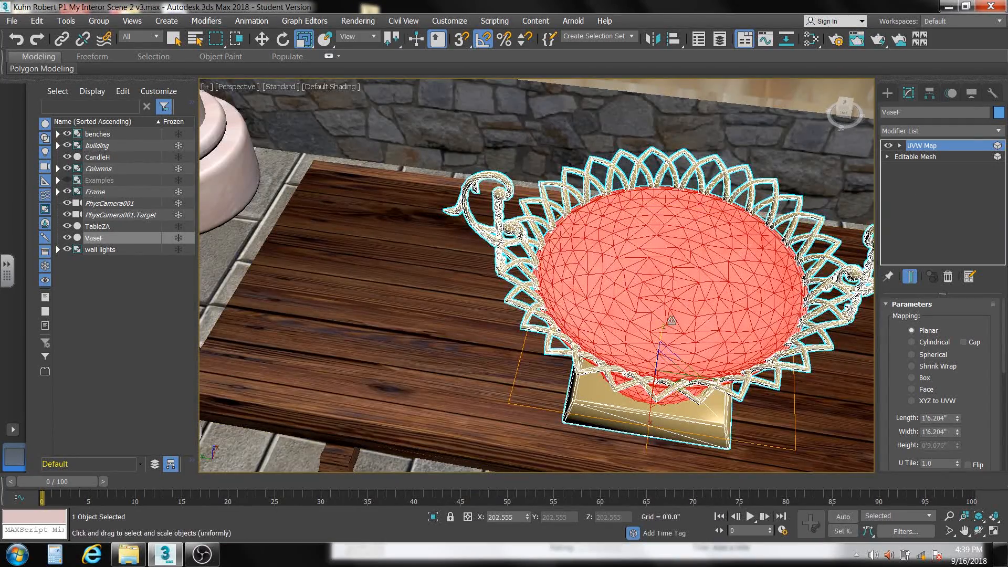
- Collapse the vase's entire modifier stack and deselect the vase
{"action": "right_click", "coordinate": [933, 204]}
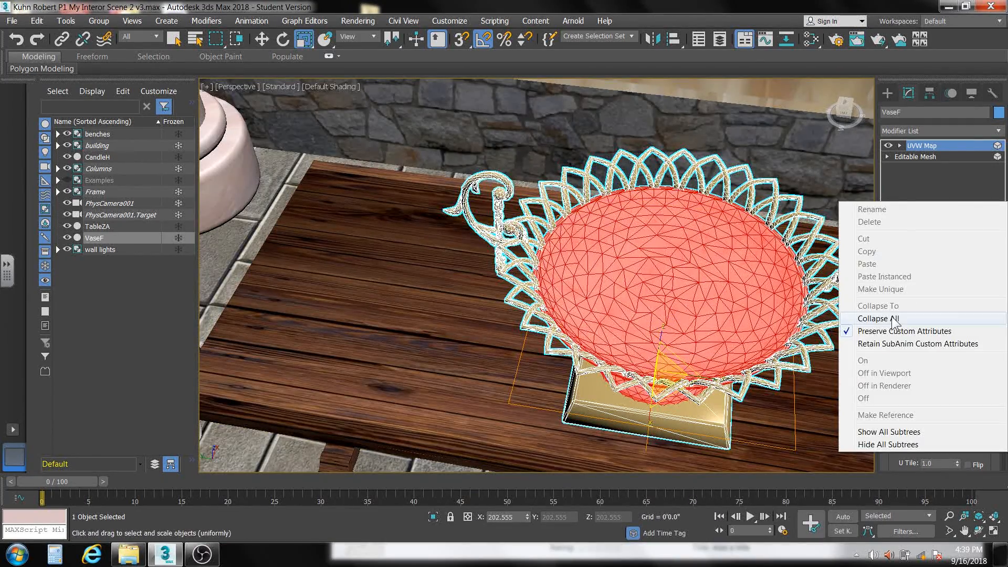
{"action": "left_click", "coordinate": [892, 318]}
{"action": "left_click", "coordinate": [244, 234]}
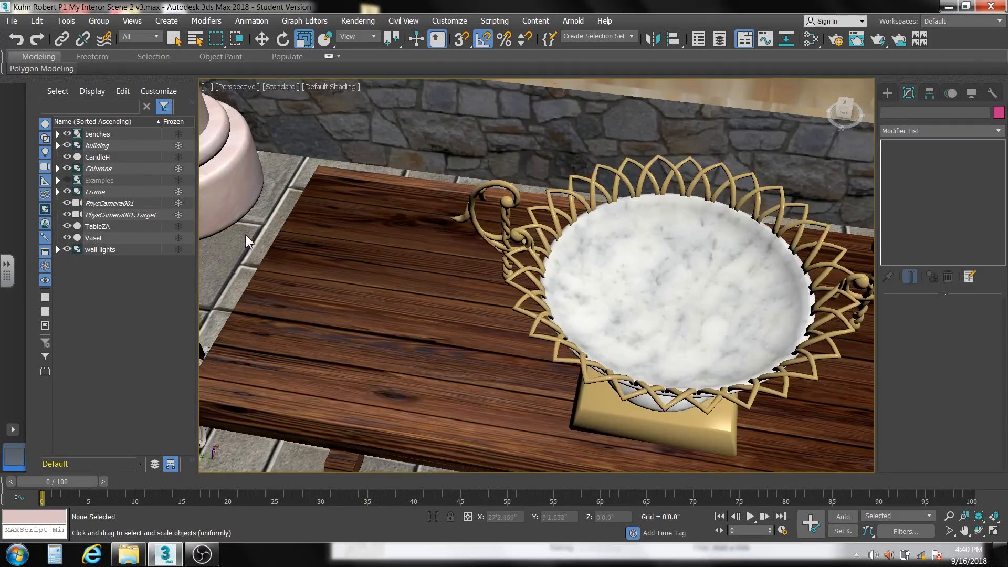
- Select the candelabra beside the table and bring its CandleH_CandleH_mso material from the scene materials into the node view
{"action": "scroll", "coordinate": [315, 254], "scroll_direction": "down", "scroll_amount": 8}
{"action": "middle_click_drag", "start_coordinate": [331, 256], "coordinate": [377, 264]}
{"action": "scroll", "coordinate": [377, 264], "scroll_direction": "up", "scroll_amount": 8}
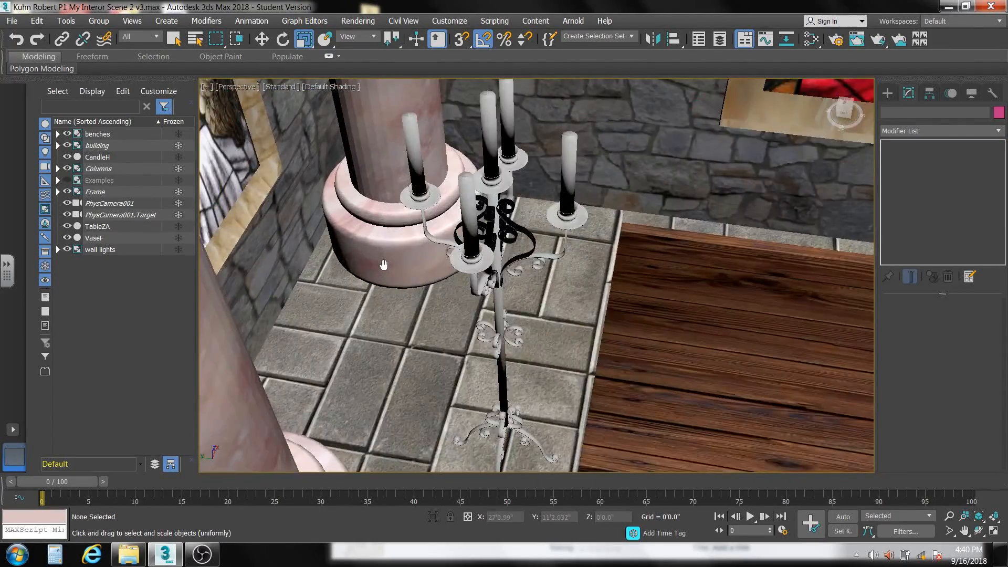
{"action": "left_click", "coordinate": [500, 303]}
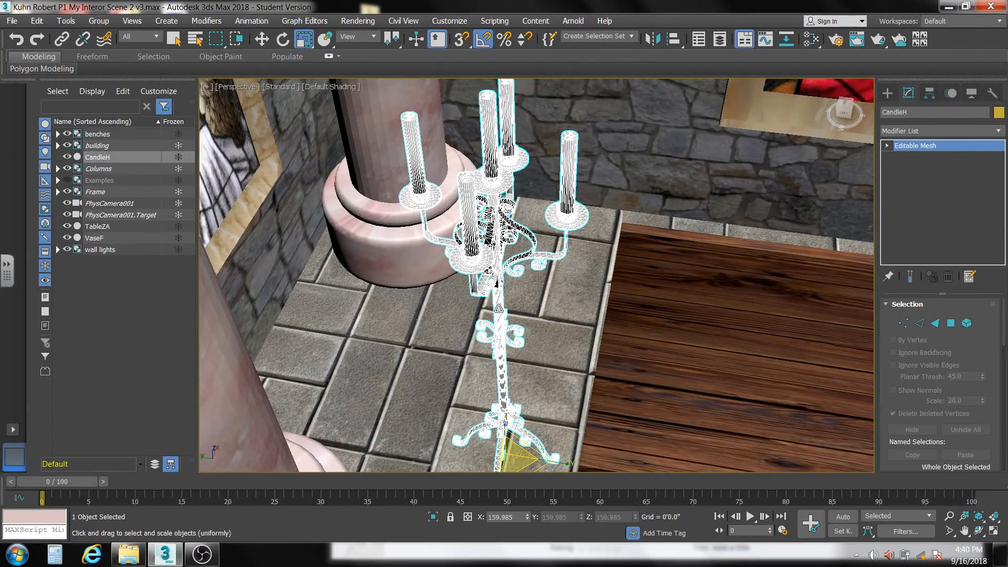
{"action": "middle_click_drag", "start_coordinate": [578, 315], "coordinate": [701, 317]}
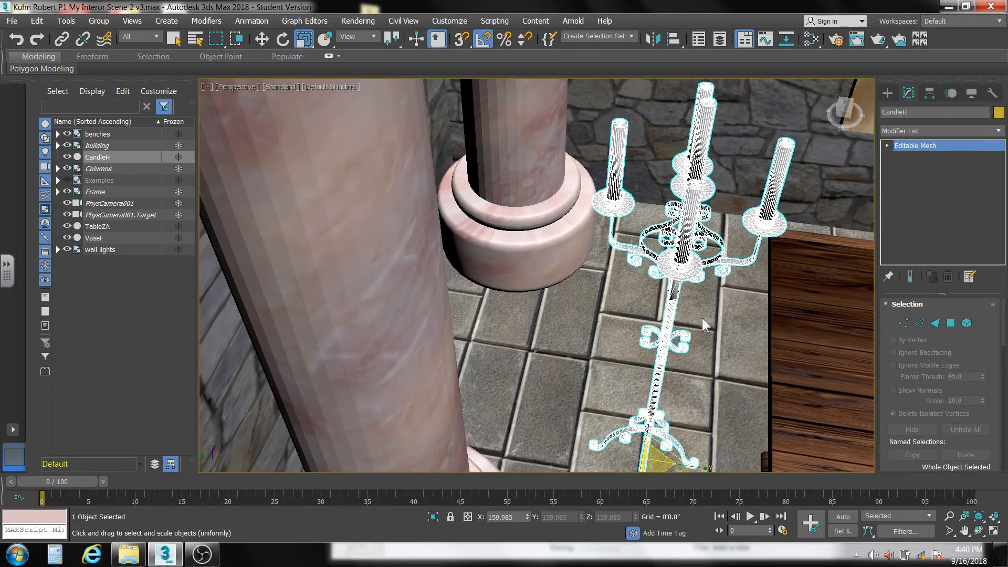
{"action": "left_click", "coordinate": [810, 39]}
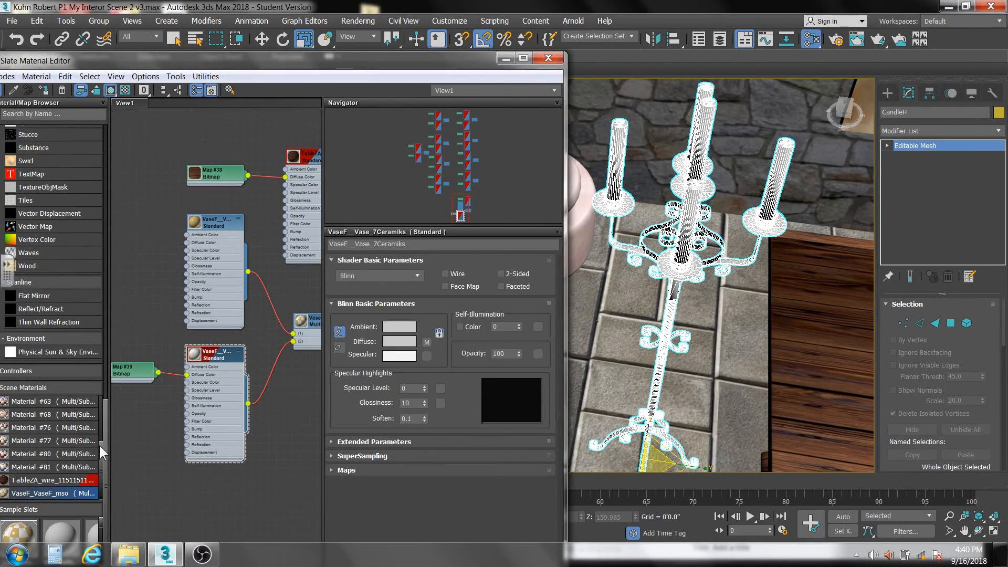
{"action": "left_click_drag", "start_coordinate": [99, 455], "coordinate": [103, 404]}
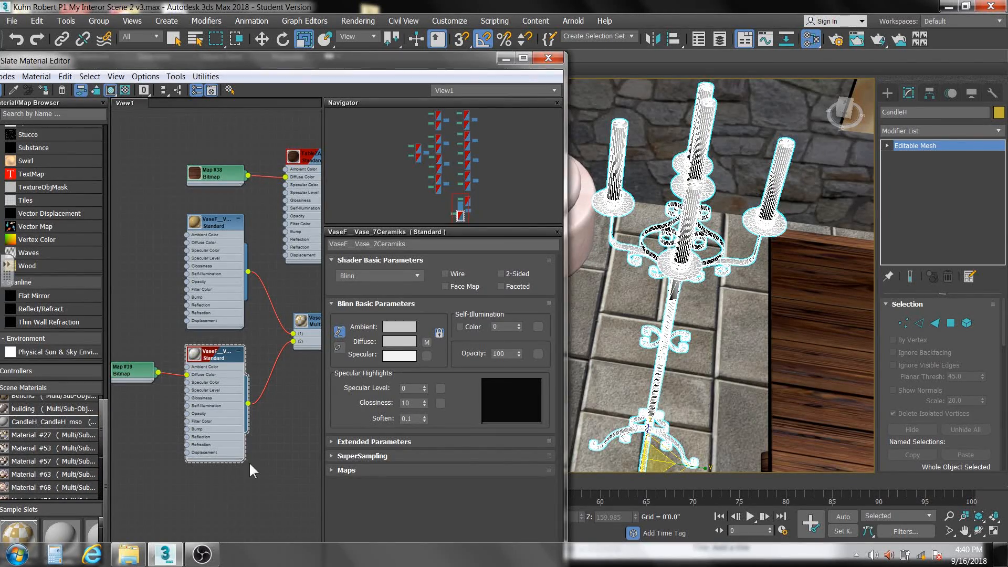
{"action": "middle_click_drag", "start_coordinate": [249, 462], "coordinate": [212, 253]}
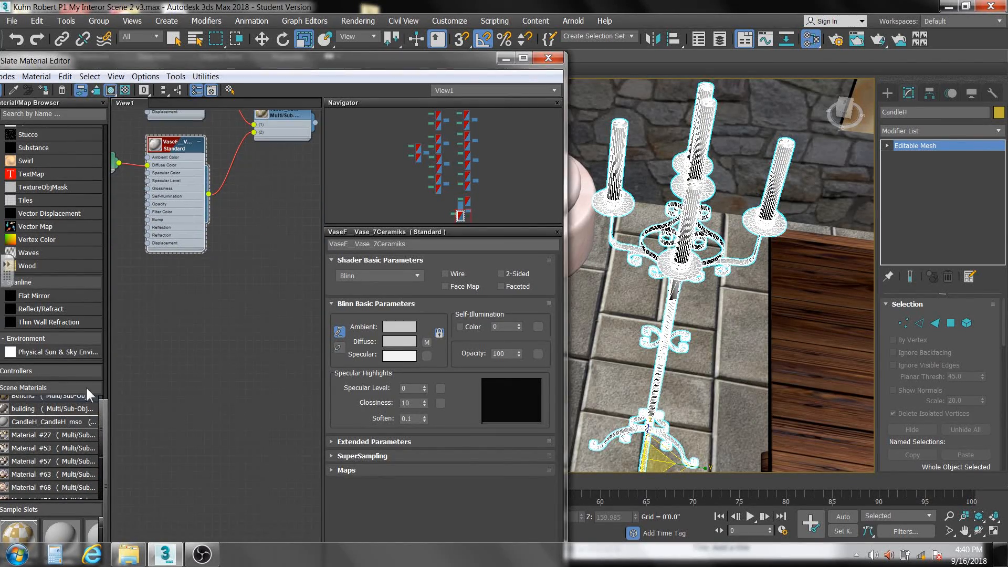
{"action": "double_click", "coordinate": [24, 423]}
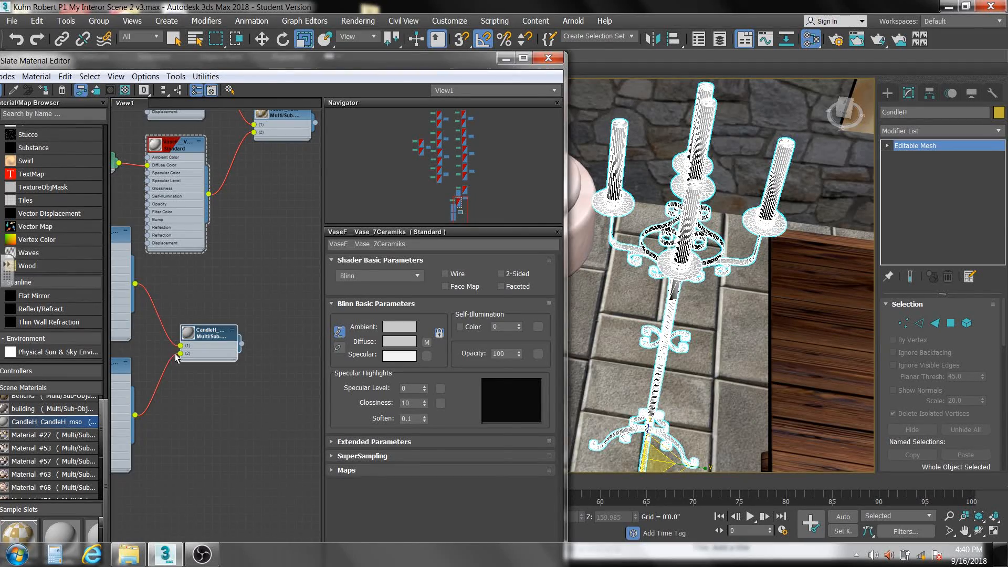
- Arrange the candelabra's material nodes below the vase's nodes and deselect the candelabra
{"action": "middle_click_drag", "start_coordinate": [178, 350], "coordinate": [206, 388]}
{"action": "left_click_drag", "start_coordinate": [232, 372], "coordinate": [290, 425]}
{"action": "middle_click_drag", "start_coordinate": [270, 378], "coordinate": [204, 330]}
{"action": "middle_click_drag", "start_coordinate": [218, 378], "coordinate": [250, 387]}
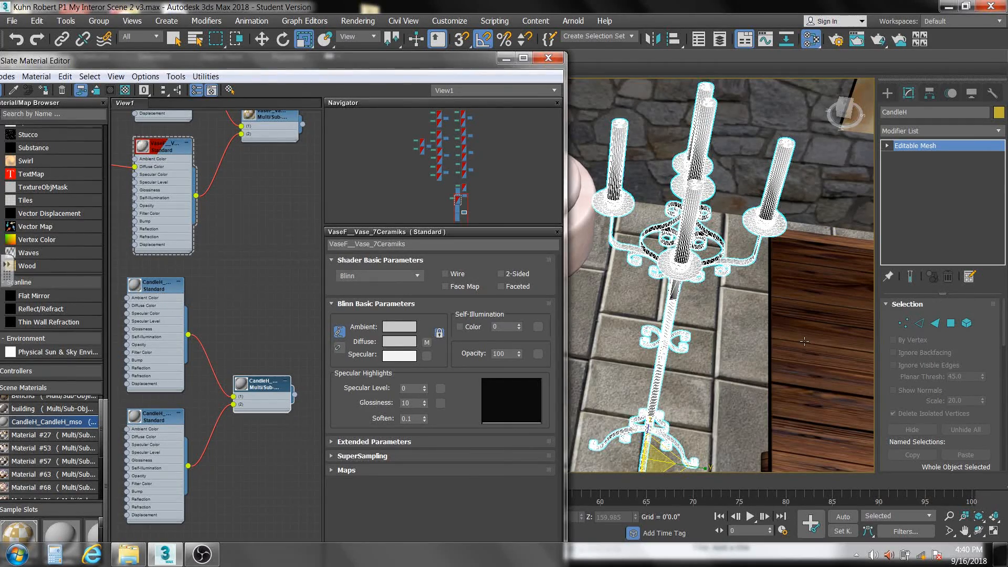
{"action": "left_click", "coordinate": [731, 332]}
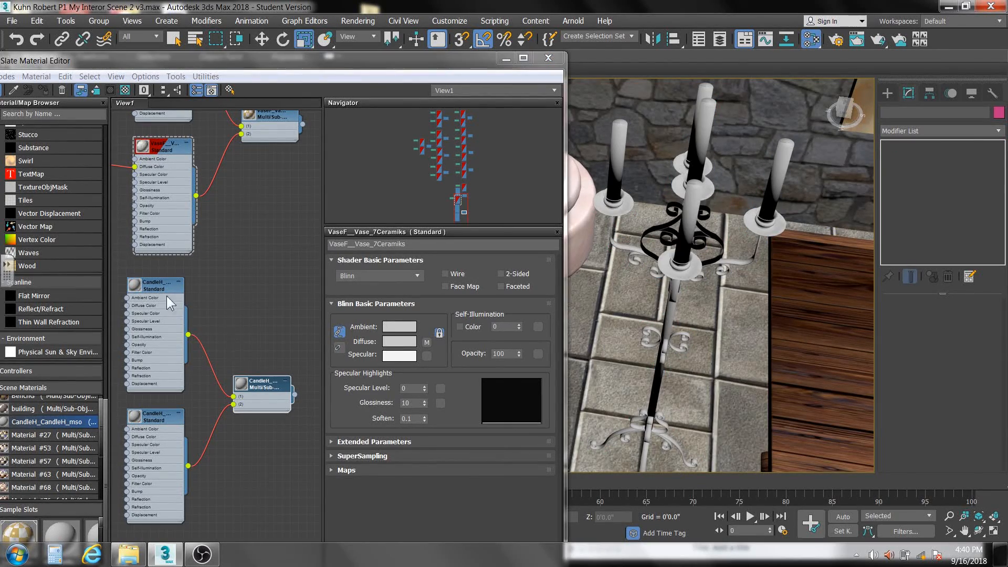
- Compare the parameters of CandleH_Material1 with those of the vase's Ceramiks sub-material
{"action": "left_click", "coordinate": [158, 283]}
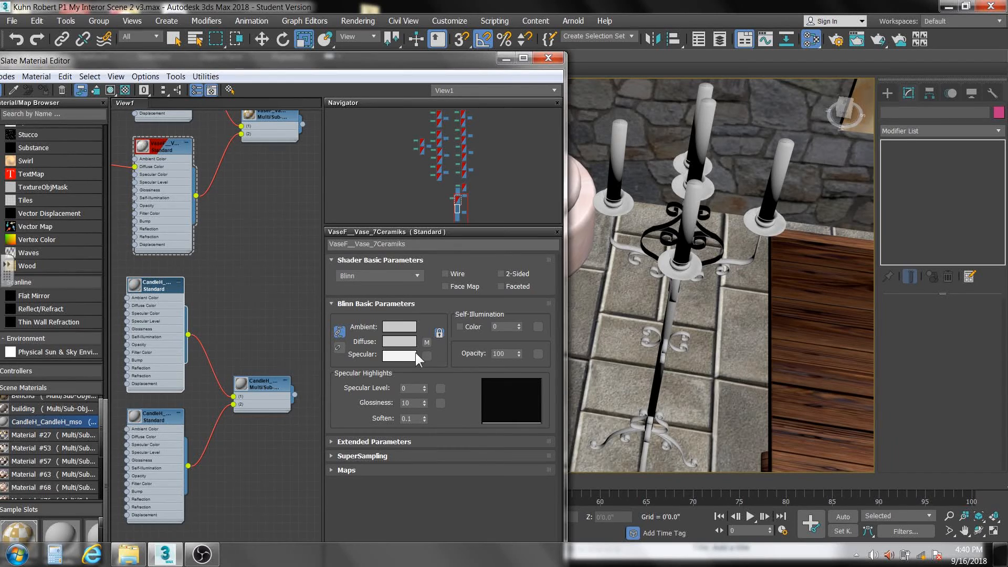
{"action": "double_click", "coordinate": [158, 290]}
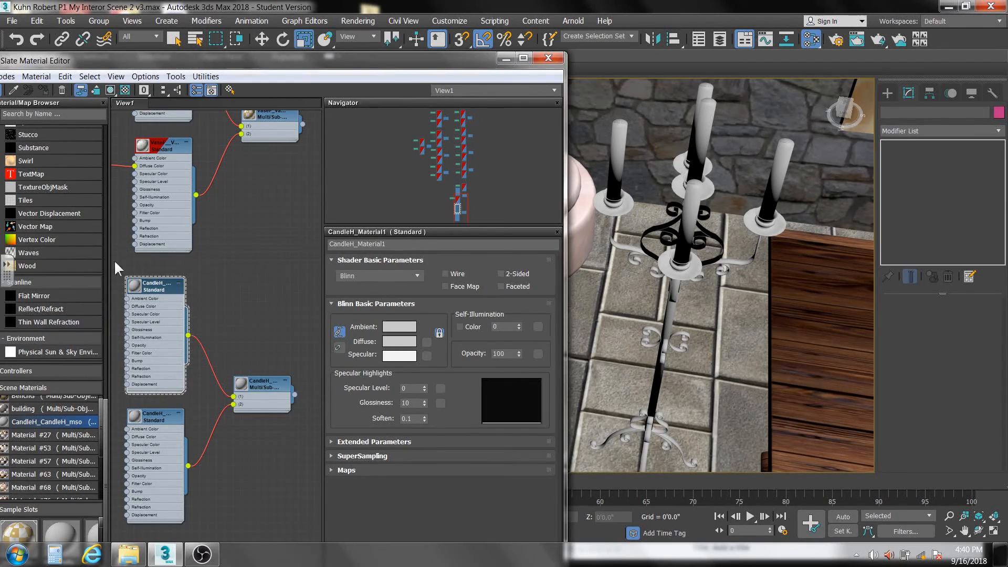
{"action": "left_click", "coordinate": [161, 147]}
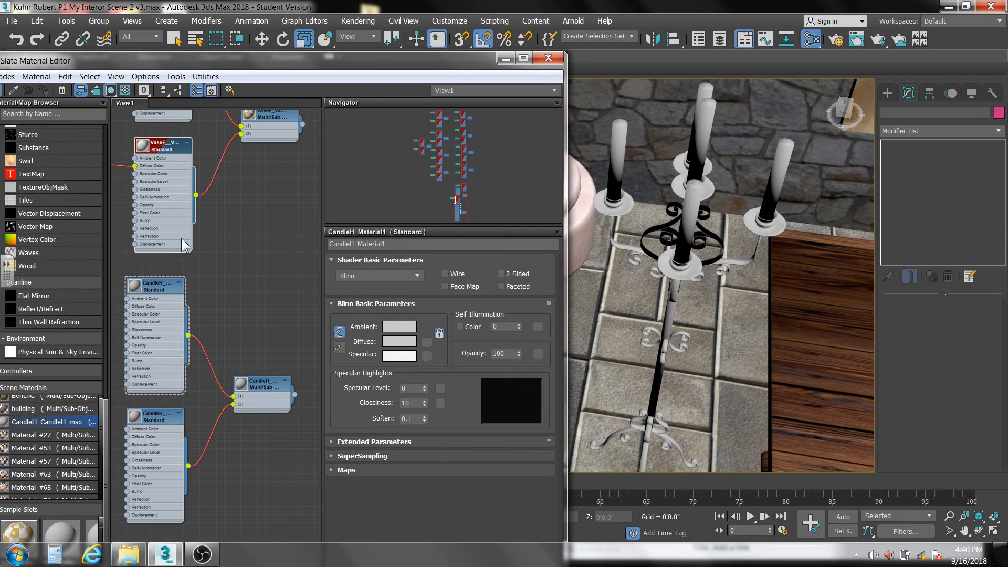
{"action": "double_click", "coordinate": [164, 147]}
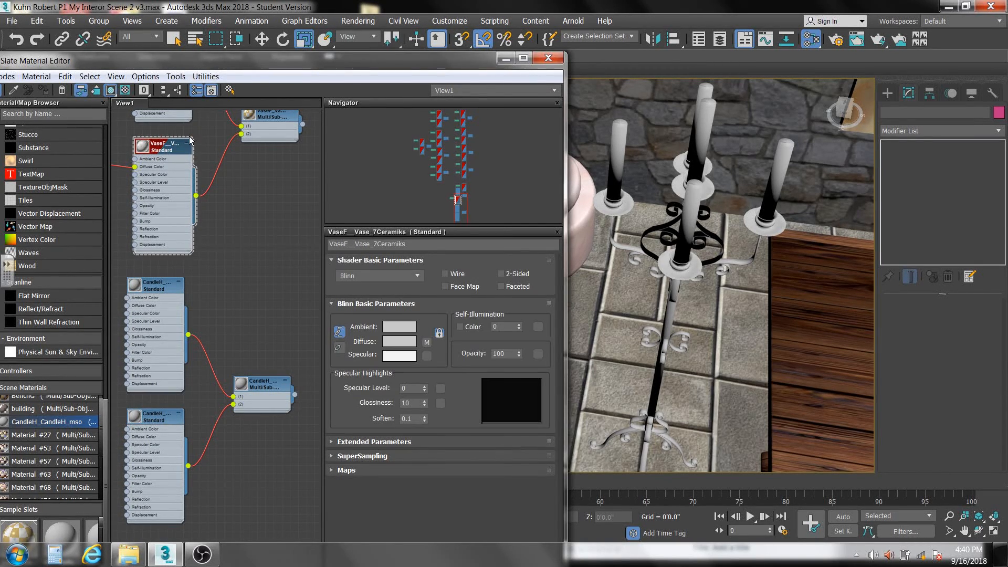
{"action": "left_click", "coordinate": [157, 291]}
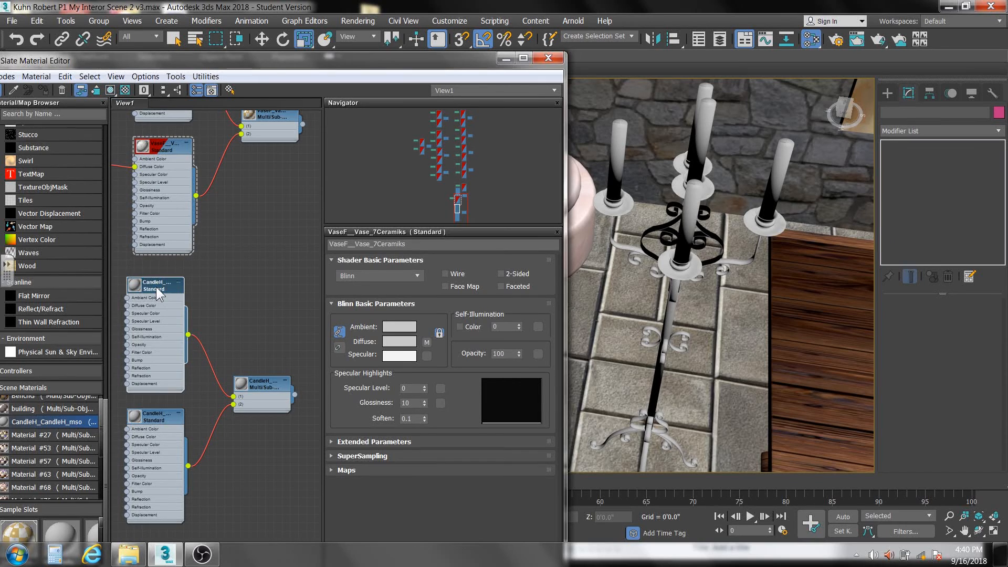
{"action": "double_click", "coordinate": [157, 289]}
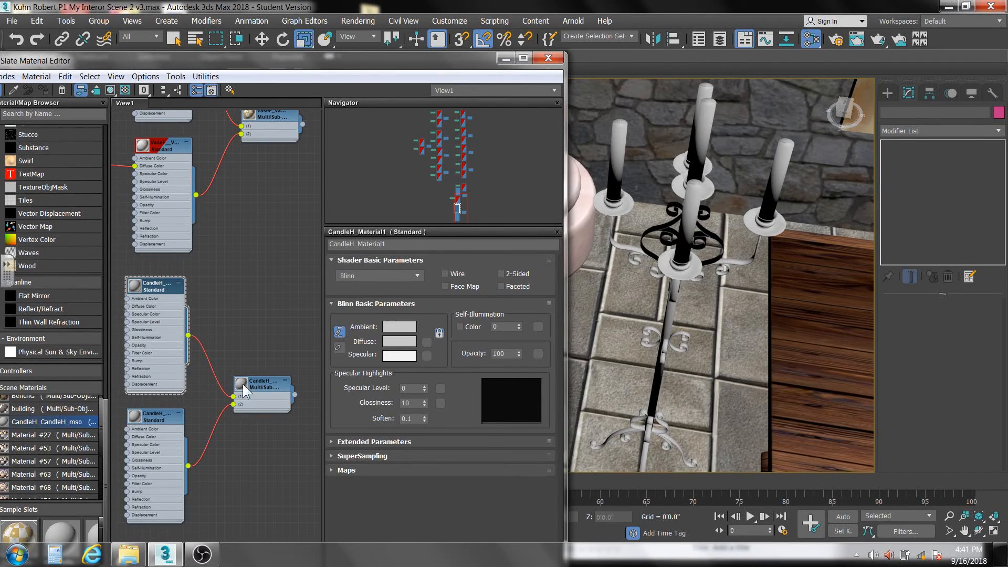
{"action": "left_click", "coordinate": [402, 342]}
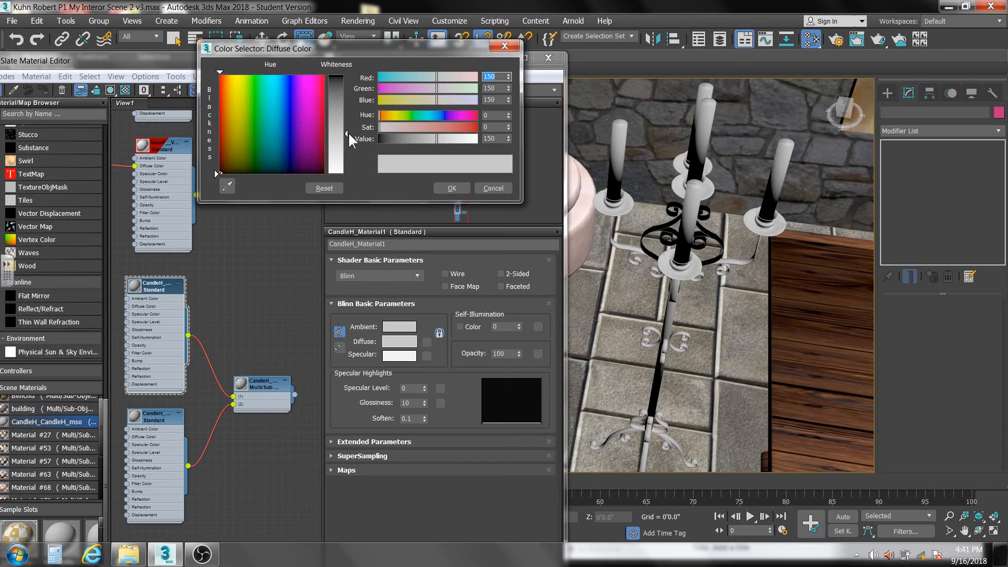
{"action": "left_click_drag", "start_coordinate": [346, 132], "coordinate": [346, 167]}
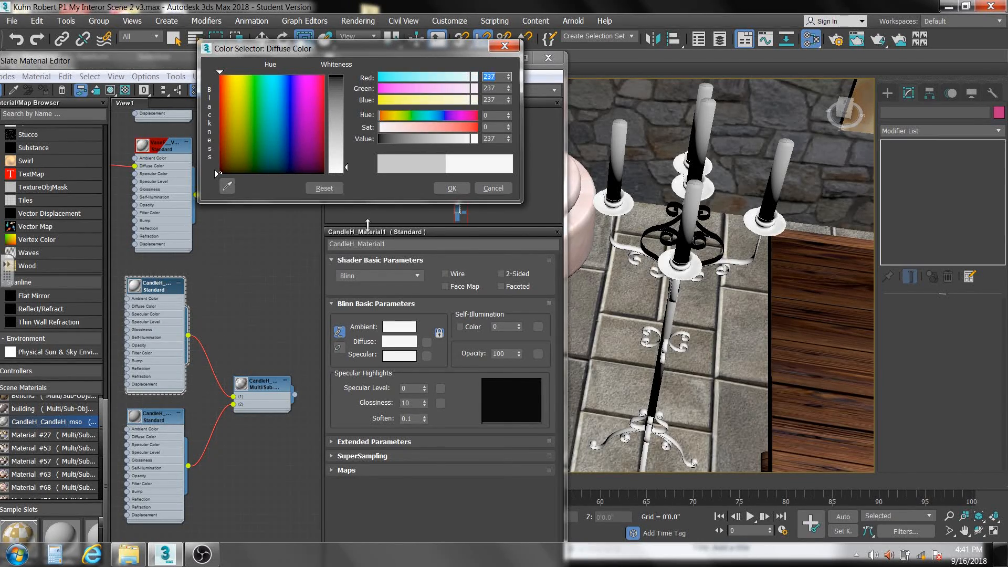
{"action": "left_click", "coordinate": [493, 188]}
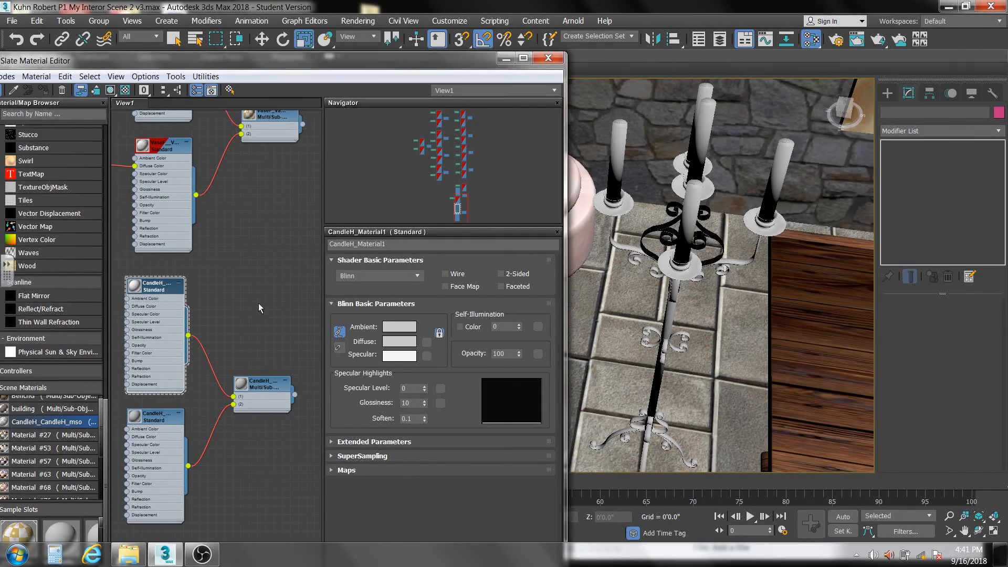
- Copy the gold diffuse color from the vase's VaseF__Vase_7Material__30 material to CandleH_Material1 and raise the candelabra material's specular level
{"action": "scroll", "coordinate": [259, 262], "scroll_direction": "down", "scroll_amount": 3}
{"action": "middle_click_drag", "start_coordinate": [259, 263], "coordinate": [262, 388]}
{"action": "double_click", "coordinate": [188, 210]}
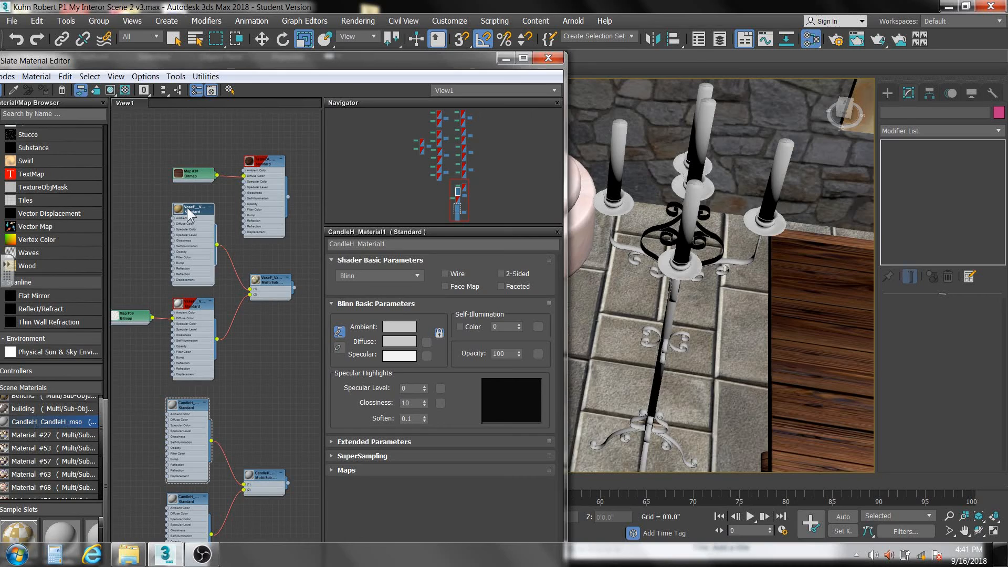
{"action": "right_click", "coordinate": [400, 340]}
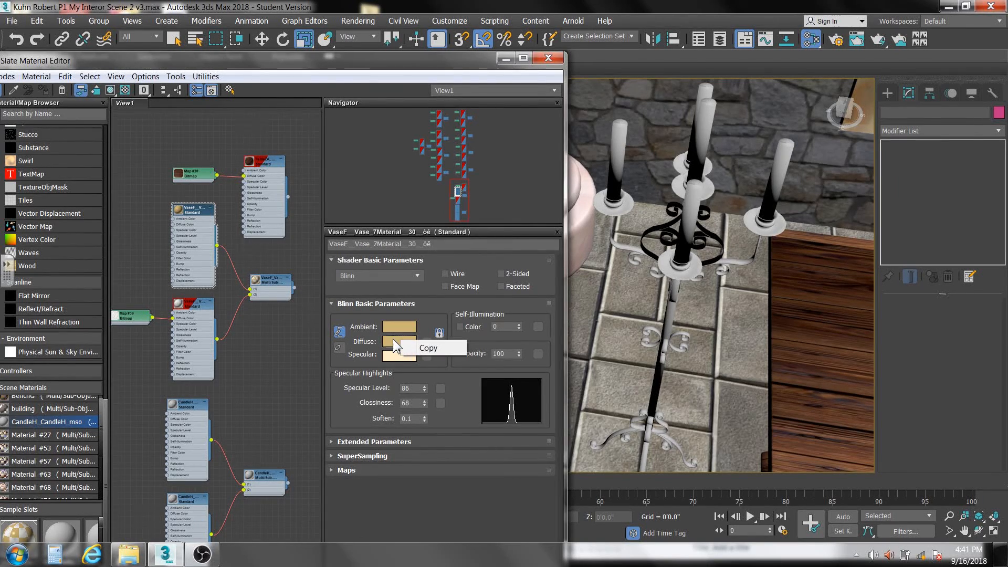
{"action": "left_click", "coordinate": [431, 345]}
{"action": "double_click", "coordinate": [190, 407]}
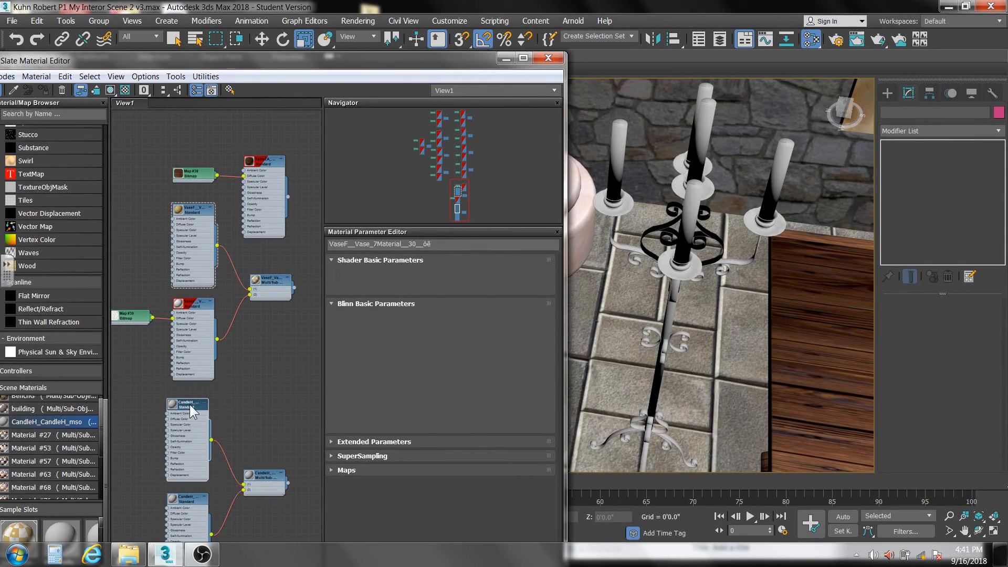
{"action": "right_click", "coordinate": [391, 342]}
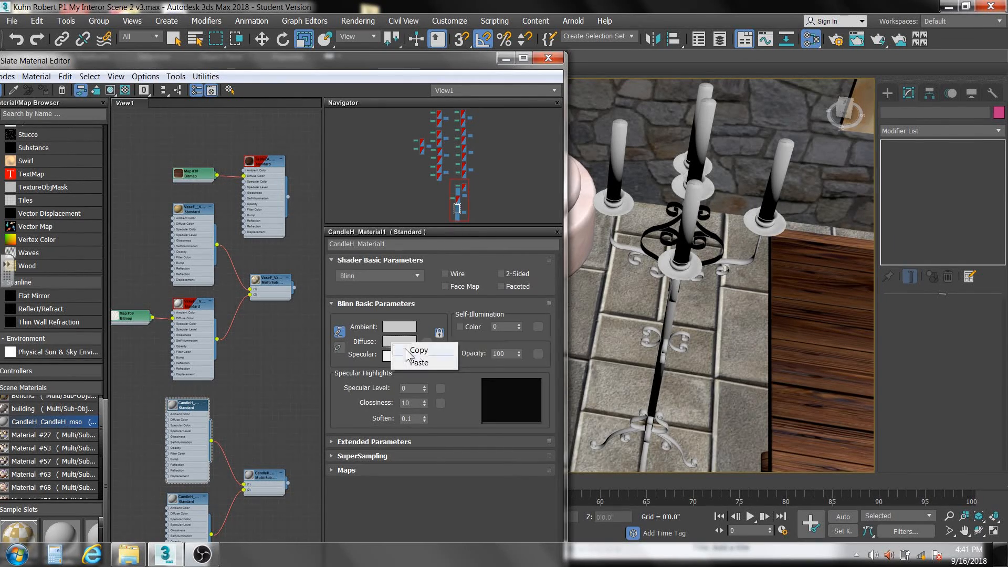
{"action": "left_click", "coordinate": [421, 362]}
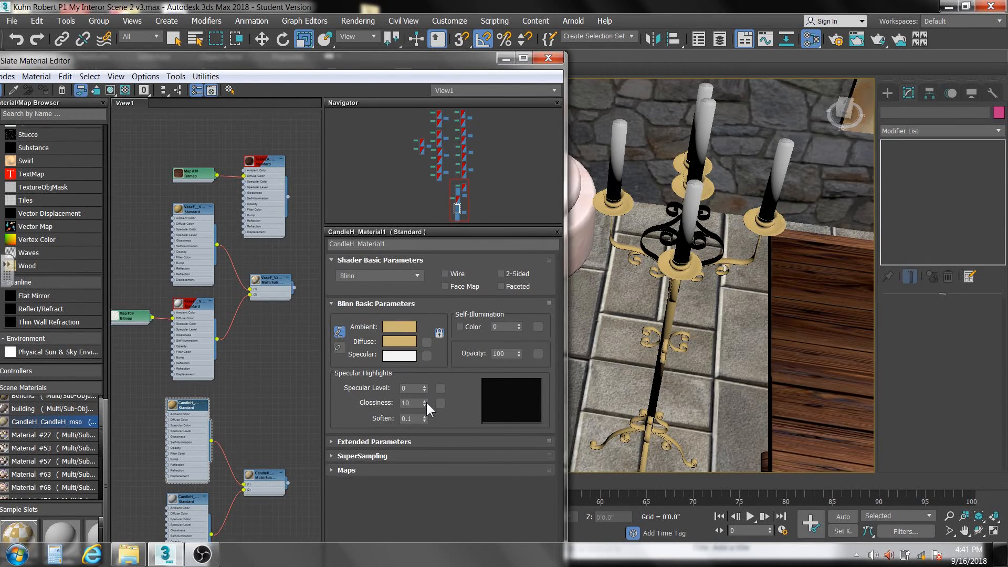
{"action": "mouse_move", "coordinate": [423, 389]}
{"action": "left_mouse_down"}
{"action": "mouse_move", "coordinate": [431, 373]}
{"action": "mouse_move", "coordinate": [423, 400]}
{"action": "mouse_move", "coordinate": [419, 381]}
{"action": "left_mouse_up"}
- Give the candle material CandleH_0034_Wheat specular level 35, glossiness 3 and a cream diffuse color of red 255, green 245, blue 217
{"action": "double_click", "coordinate": [193, 497]}
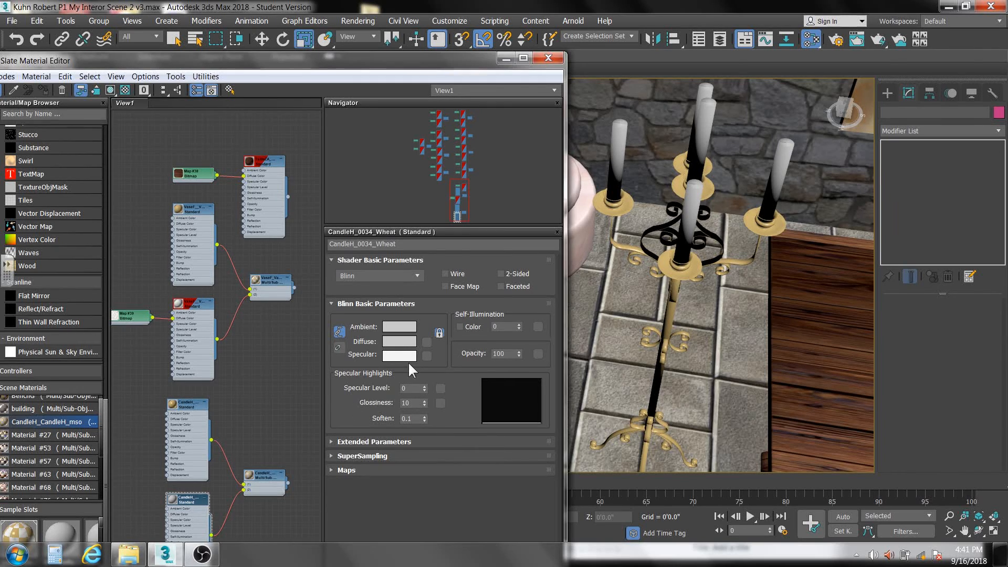
{"action": "mouse_move", "coordinate": [423, 385]}
{"action": "left_mouse_down"}
{"action": "mouse_move", "coordinate": [425, 371]}
{"action": "mouse_move", "coordinate": [425, 405]}
{"action": "mouse_move", "coordinate": [423, 385]}
{"action": "left_mouse_up"}
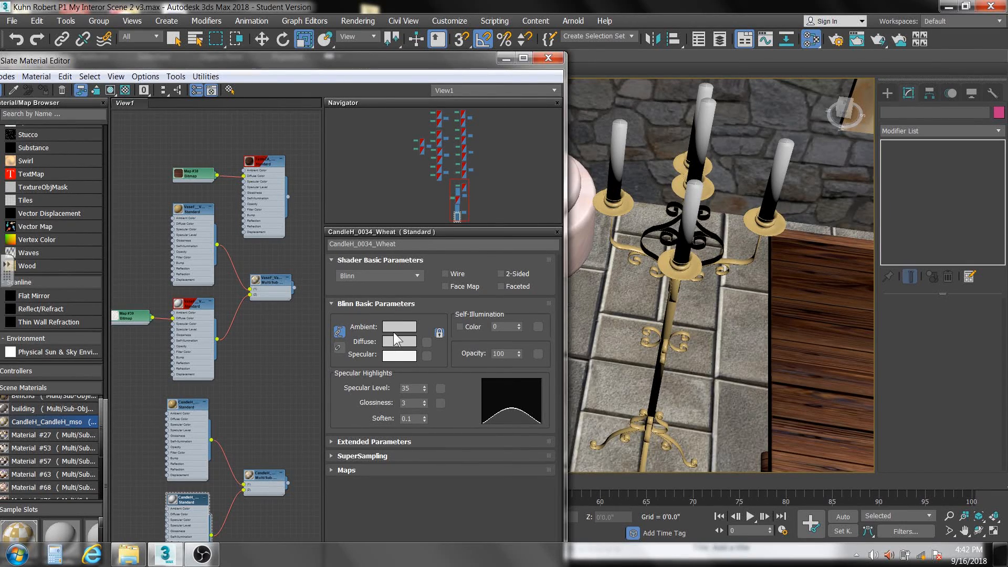
{"action": "left_click", "coordinate": [402, 341]}
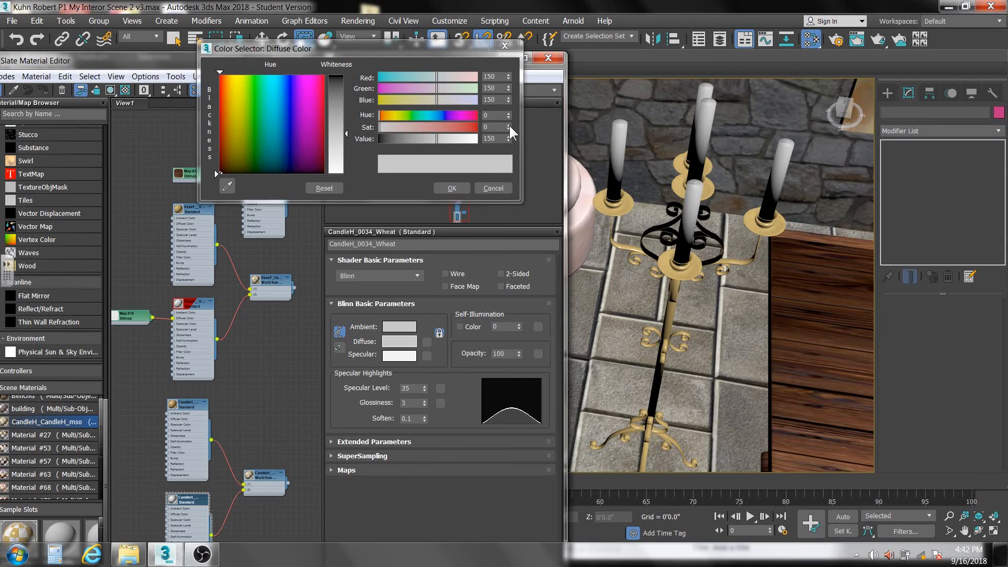
{"action": "left_click_drag", "start_coordinate": [508, 126], "coordinate": [509, 18]}
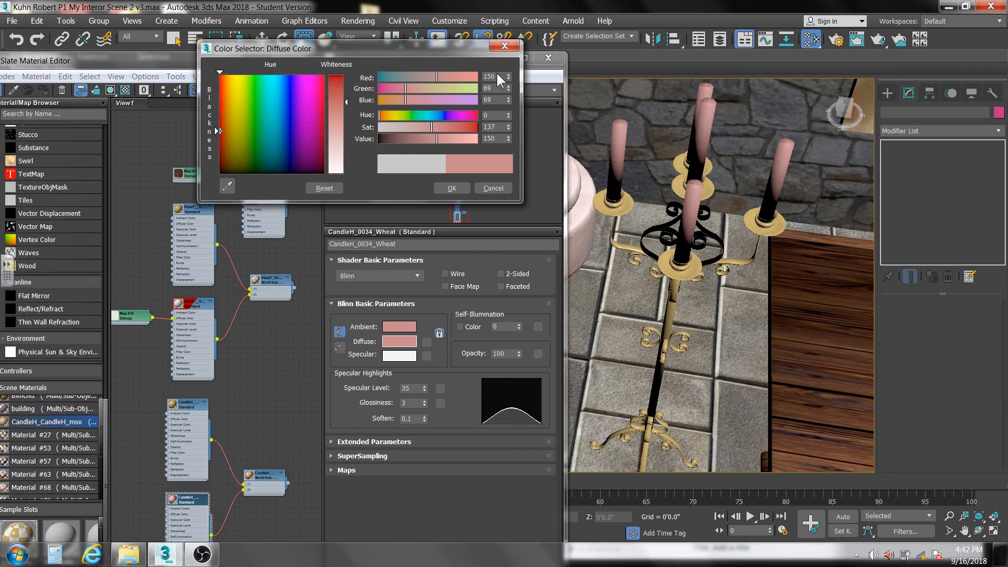
{"action": "right_click", "coordinate": [506, 125]}
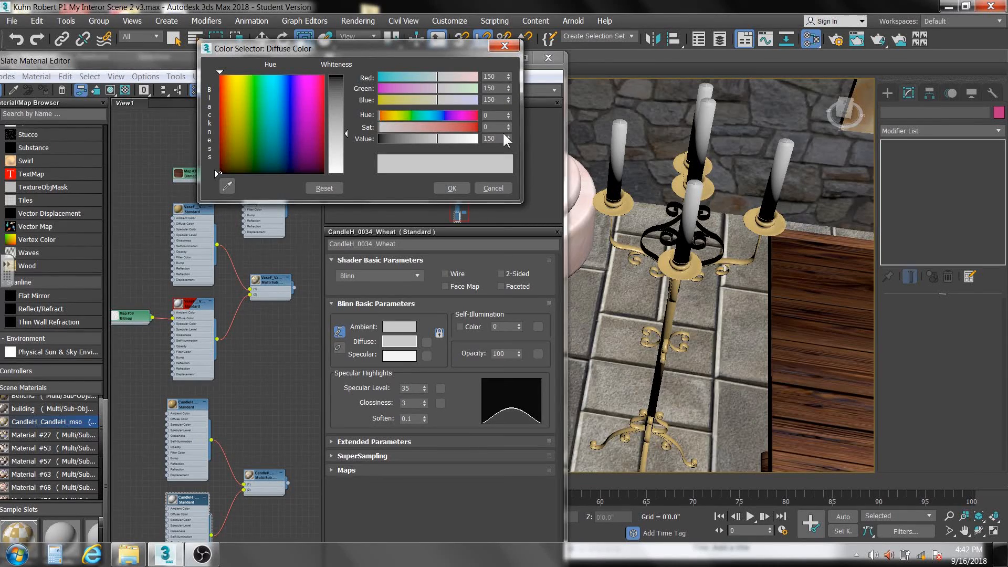
{"action": "mouse_move", "coordinate": [504, 136]}
{"action": "left_mouse_down"}
{"action": "mouse_move", "coordinate": [504, 90]}
{"action": "mouse_move", "coordinate": [515, 126]}
{"action": "left_mouse_up"}
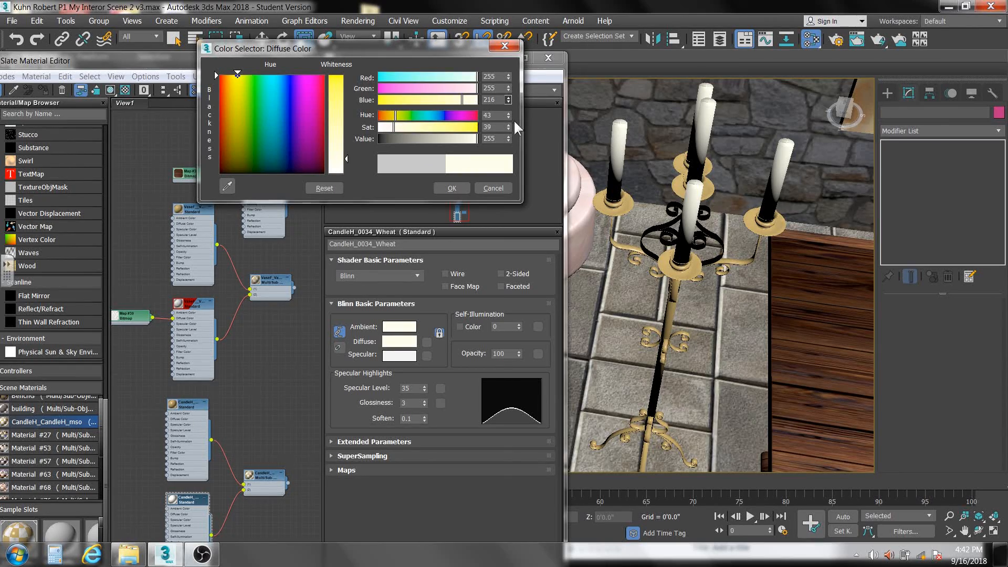
{"action": "left_click_drag", "start_coordinate": [505, 85], "coordinate": [501, 113]}
{"action": "left_click", "coordinate": [507, 101]}
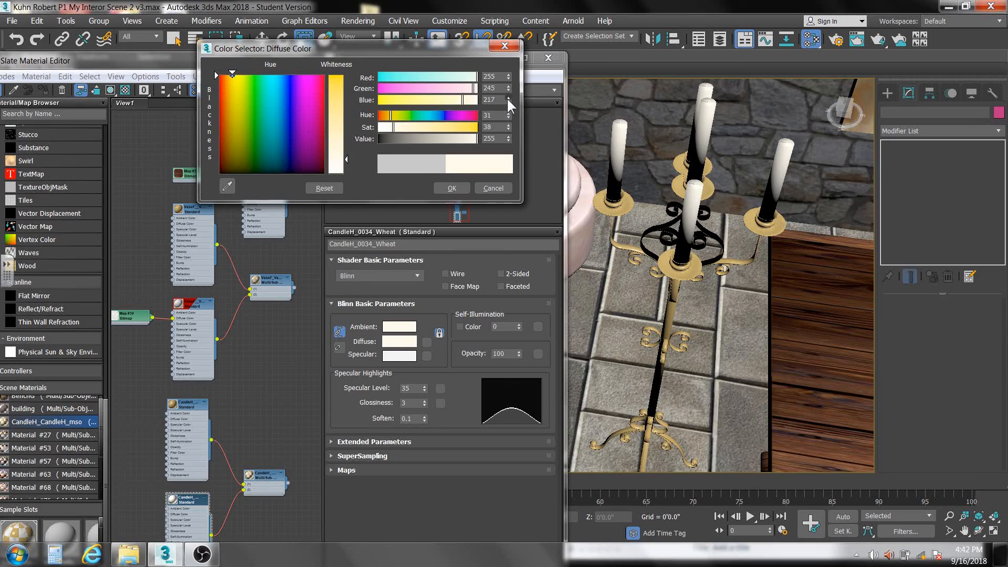
{"action": "left_click", "coordinate": [452, 188]}
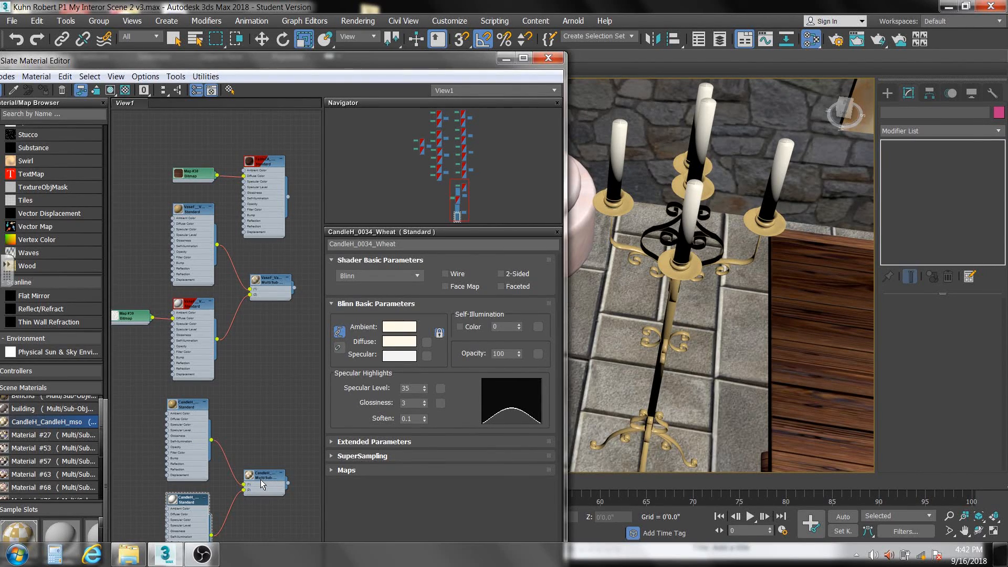
- Close the Slate Material Editor and switch the viewport to the PhysCamera001 view with nothing selected
{"action": "left_click", "coordinate": [548, 58]}
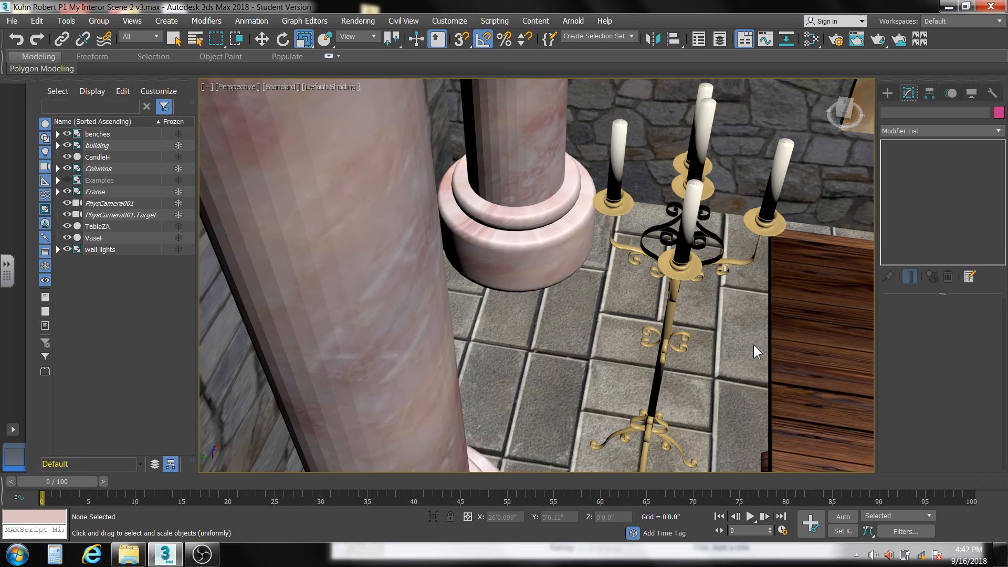
{"action": "key", "text": "c"}
{"action": "left_click", "coordinate": [603, 389]}
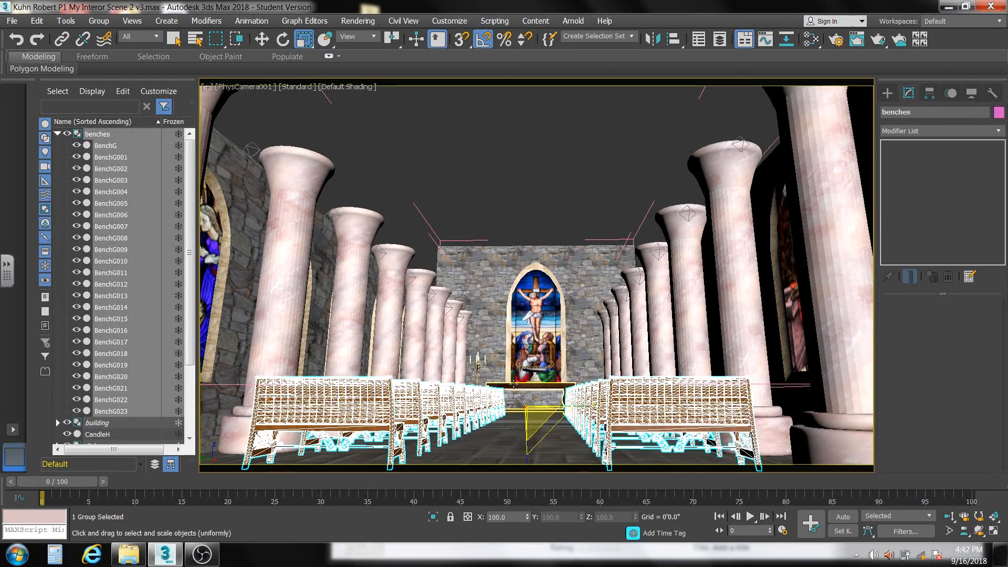
{"action": "left_click", "coordinate": [239, 301]}
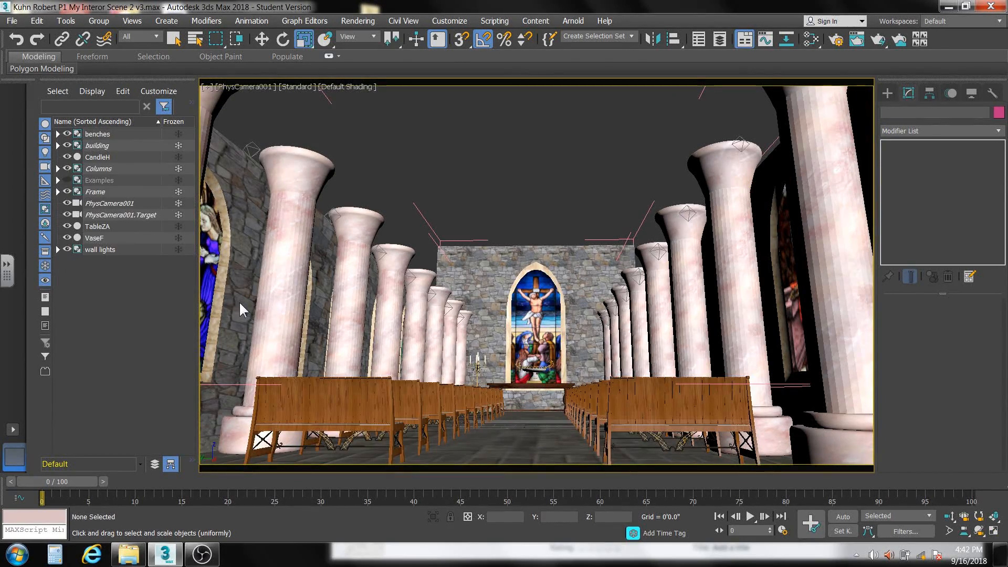
- Unhide the roof in the building group and start a production render of the camera view
{"action": "left_click", "coordinate": [57, 145]}
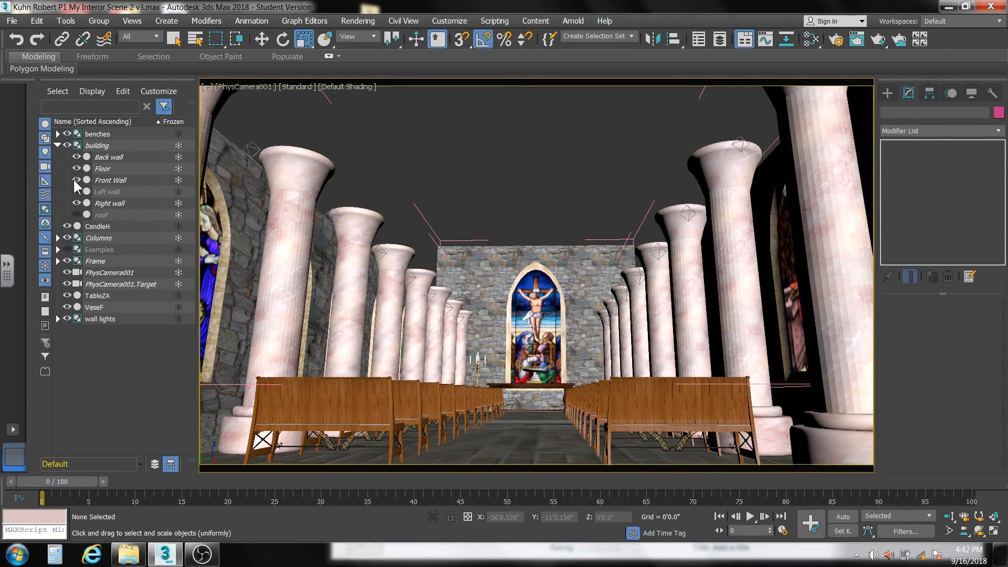
{"action": "left_click", "coordinate": [77, 215]}
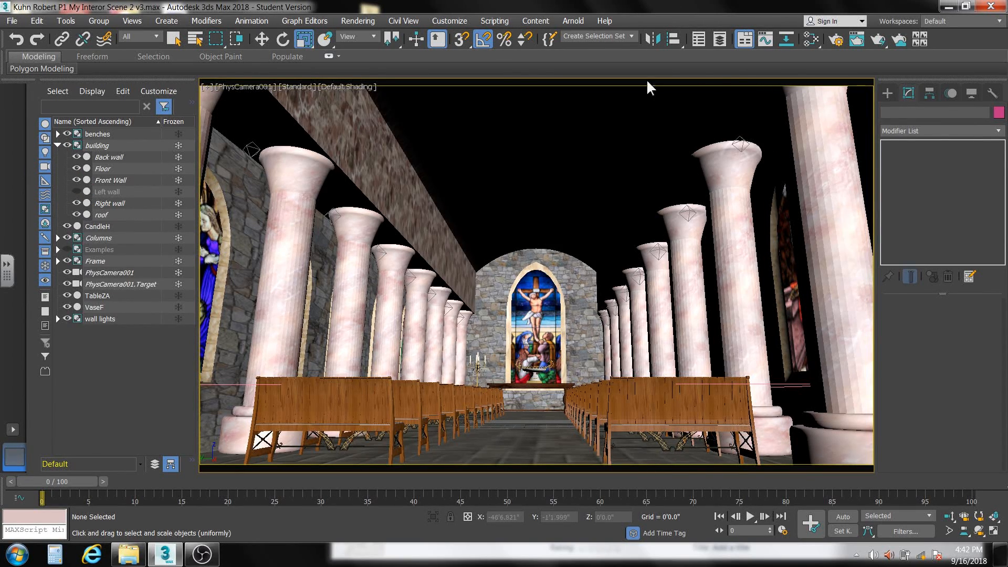
{"action": "left_click", "coordinate": [877, 42]}
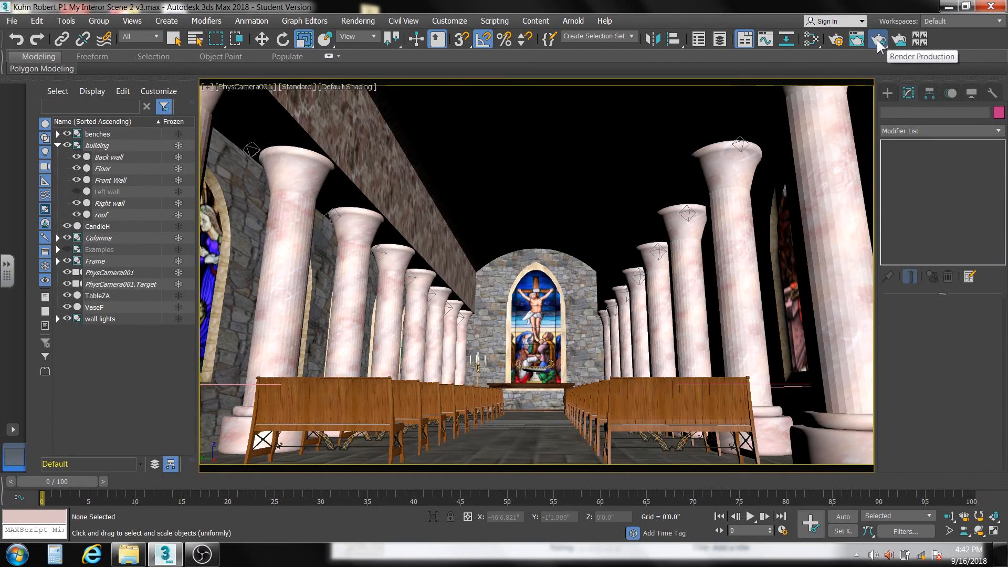